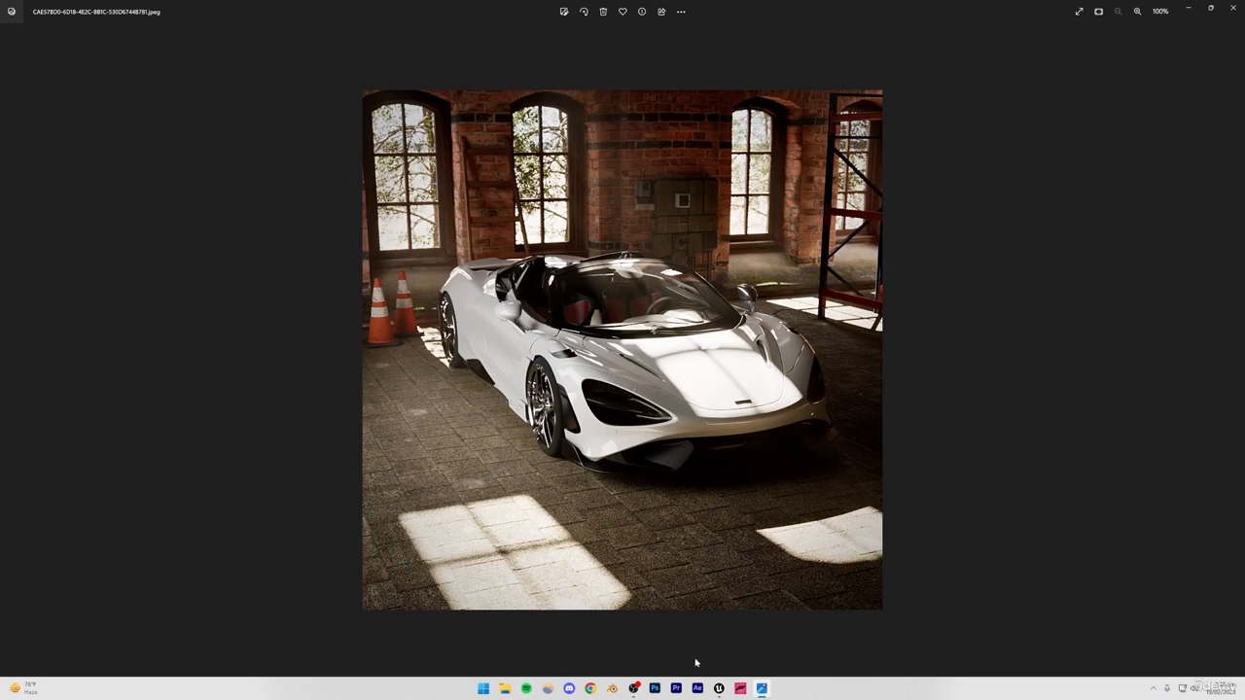
Switch to Unreal Engine and set the viewport's screen percentage to 120.
left_click(719, 689)
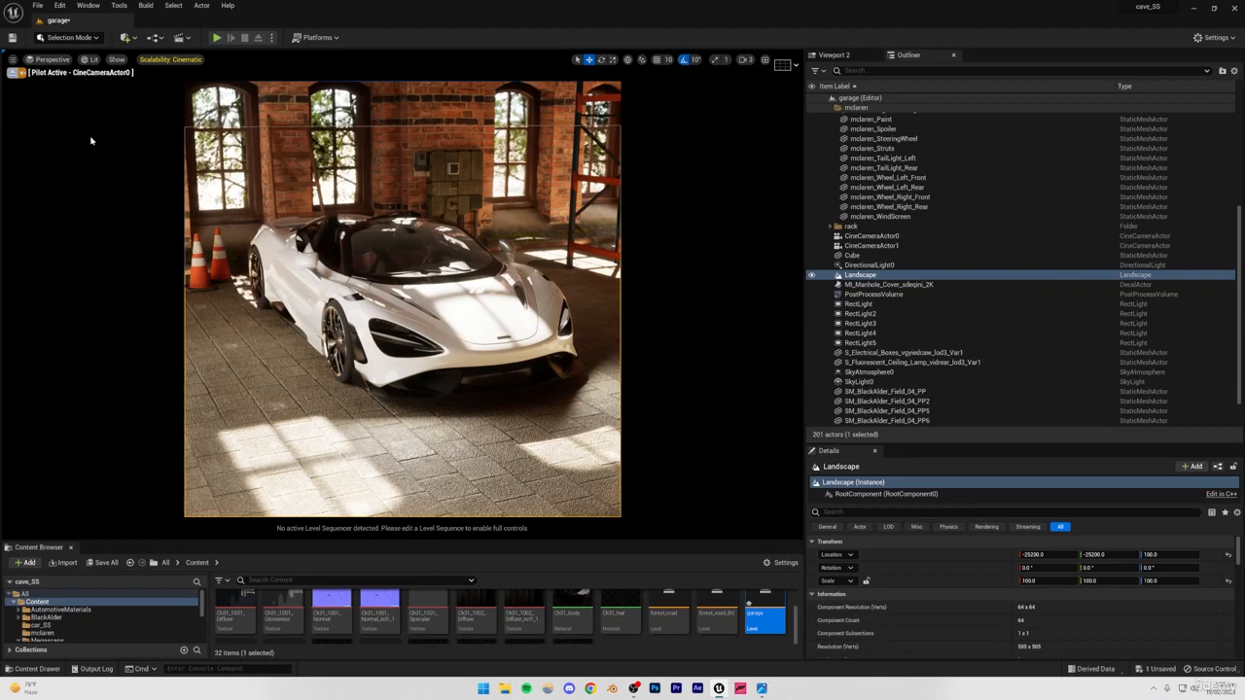
left_click(12, 60)
left_click(102, 180)
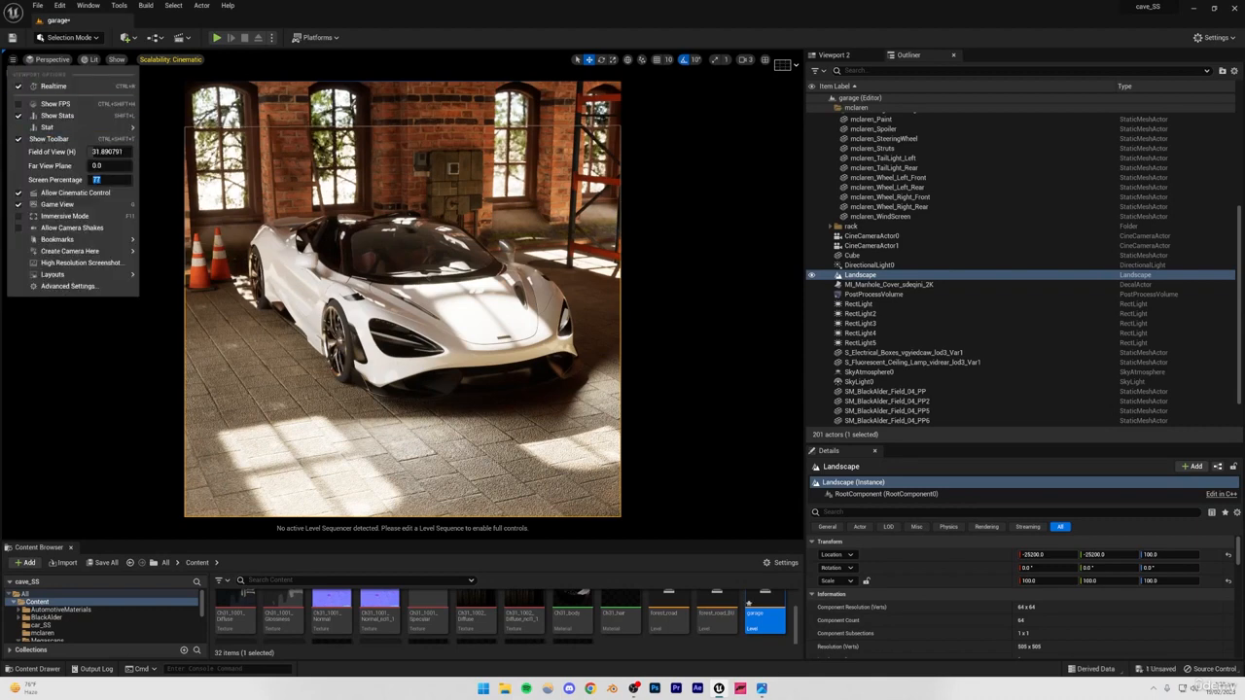
key("Return")
left_click(266, 484)
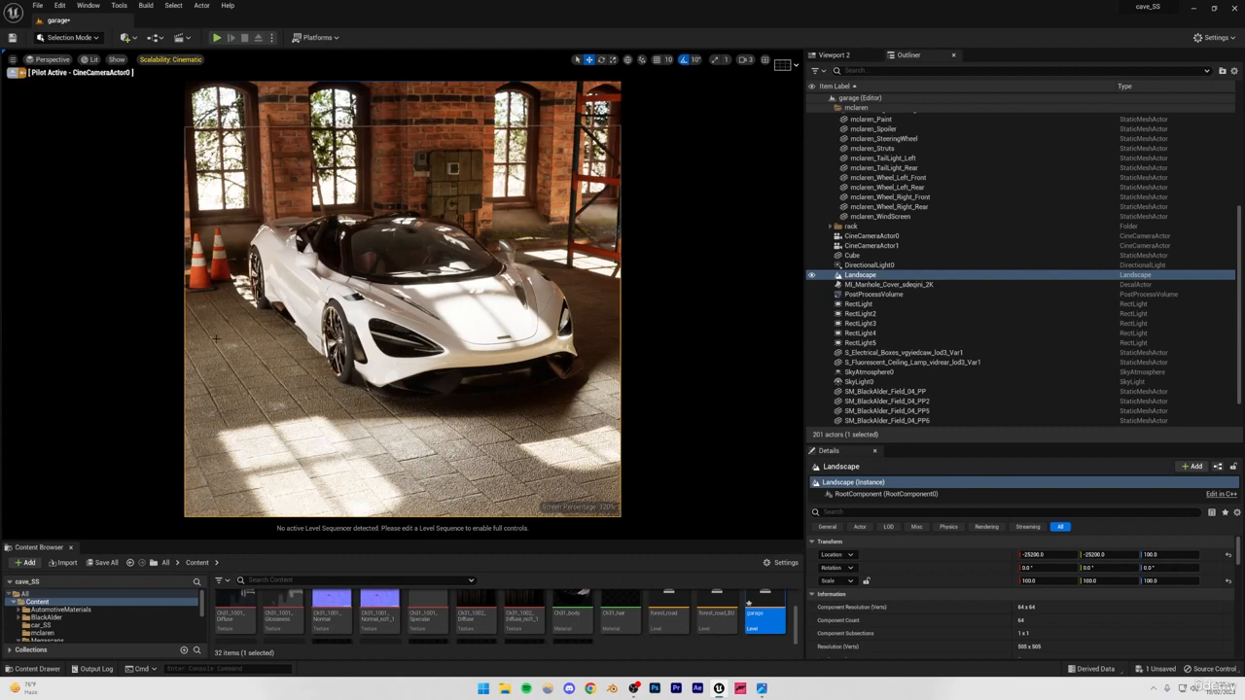
Enlarge the garage viewport, then switch to the Photos app and place the resized reference car image beside the viewport.
left_click_drag(381, 540, 365, 697)
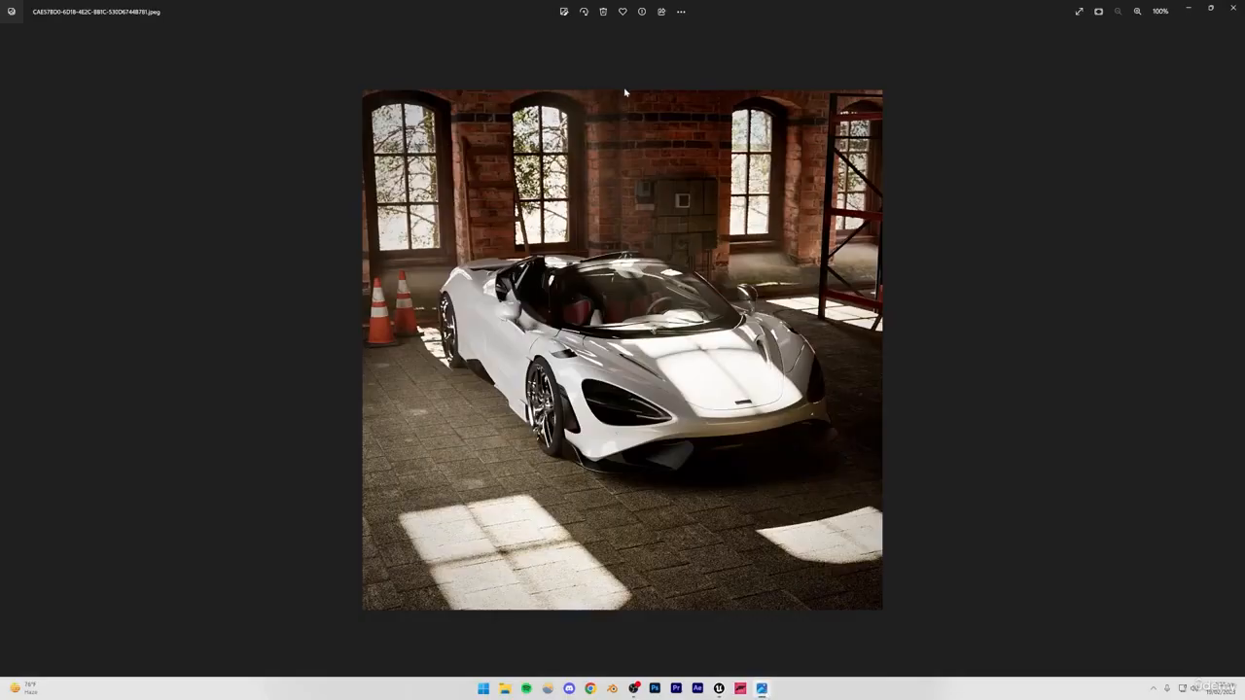
left_click_drag(651, 11, 930, 48)
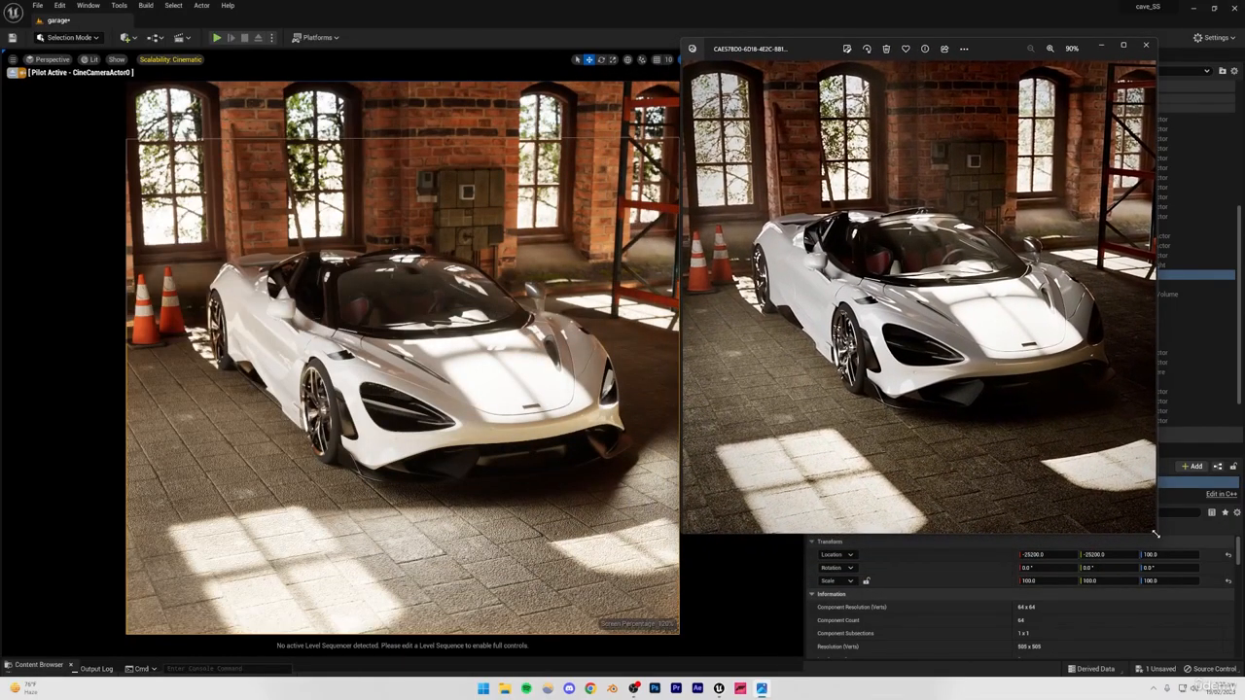
left_click_drag(1156, 534, 1241, 665)
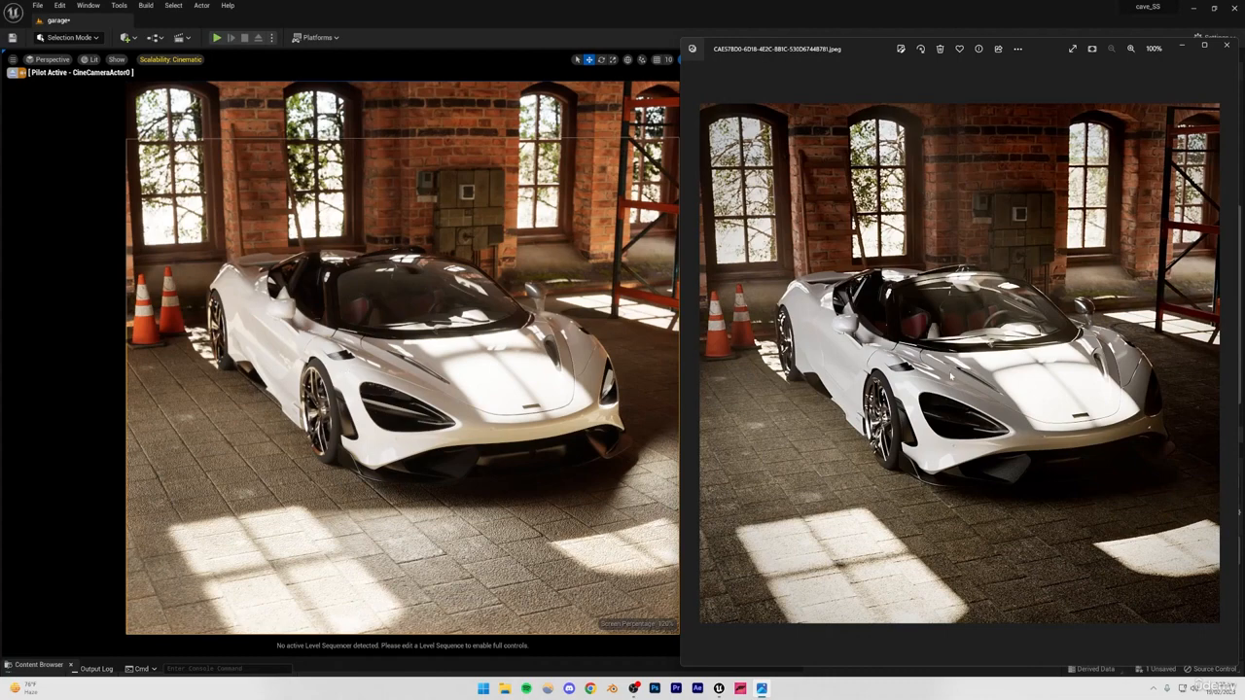
Switch back to Unreal Engine and set the PostProcessVolume's Exposure Compensation to 12.5.
key("alt+Tab")
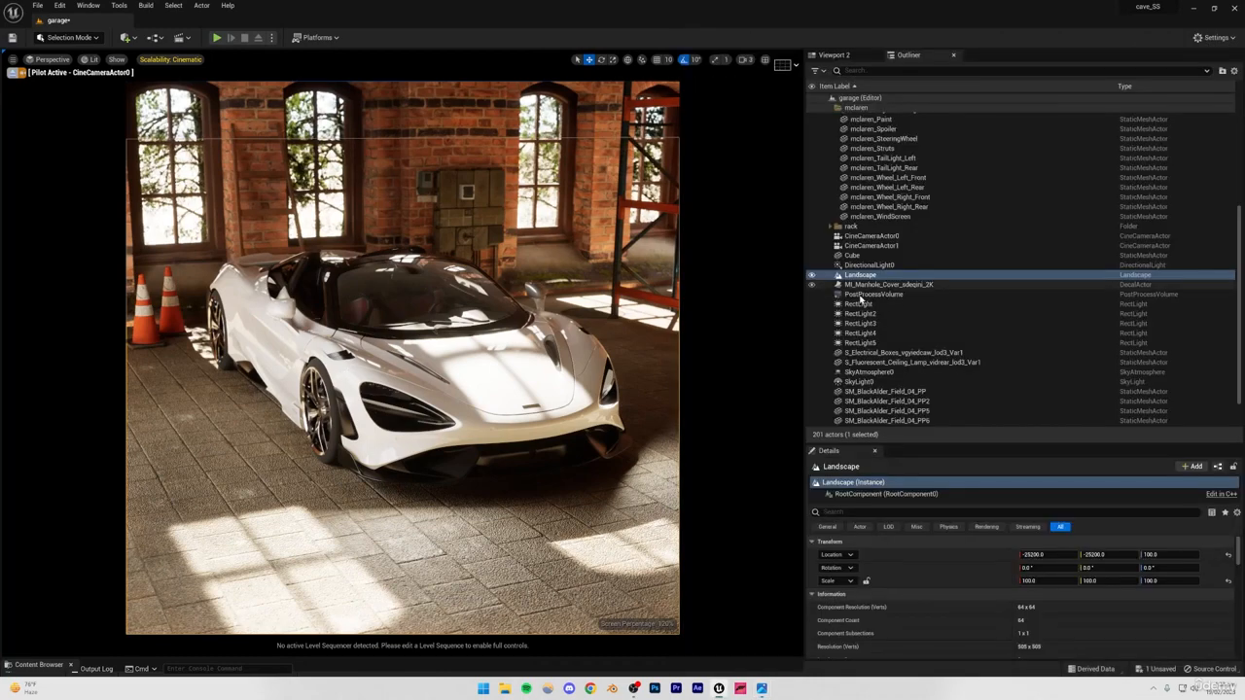
left_click(860, 295)
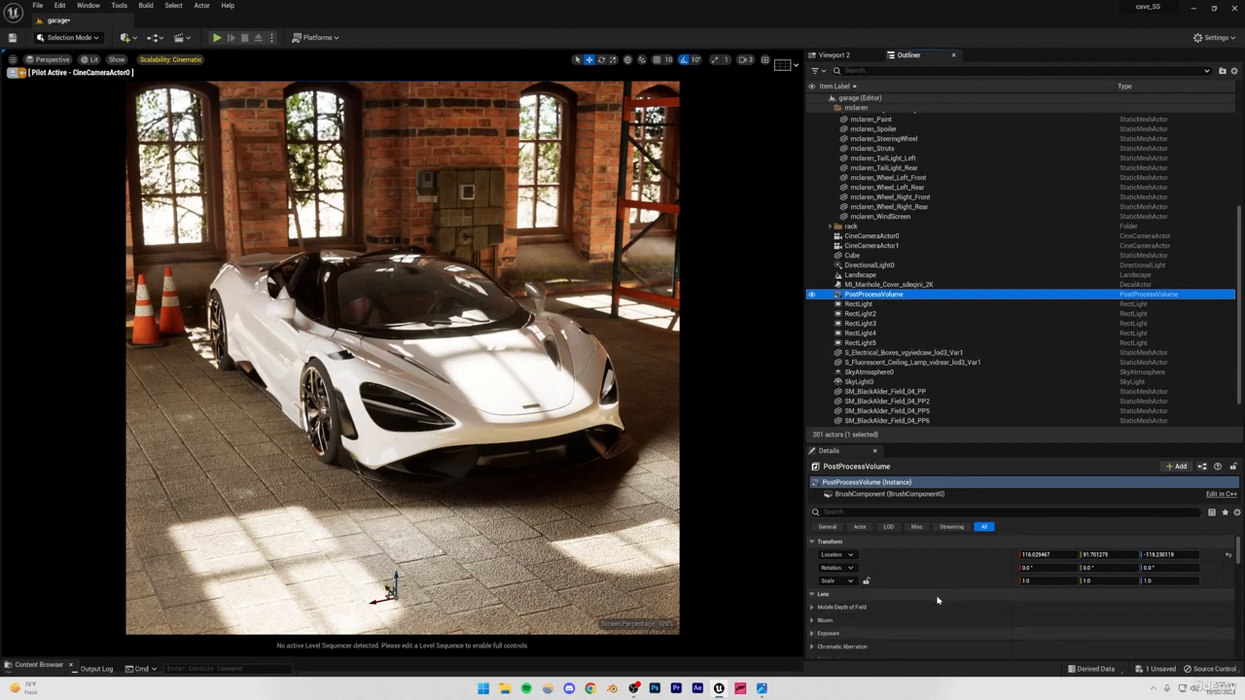
left_click(995, 632)
scroll(1024, 628, "down", 3)
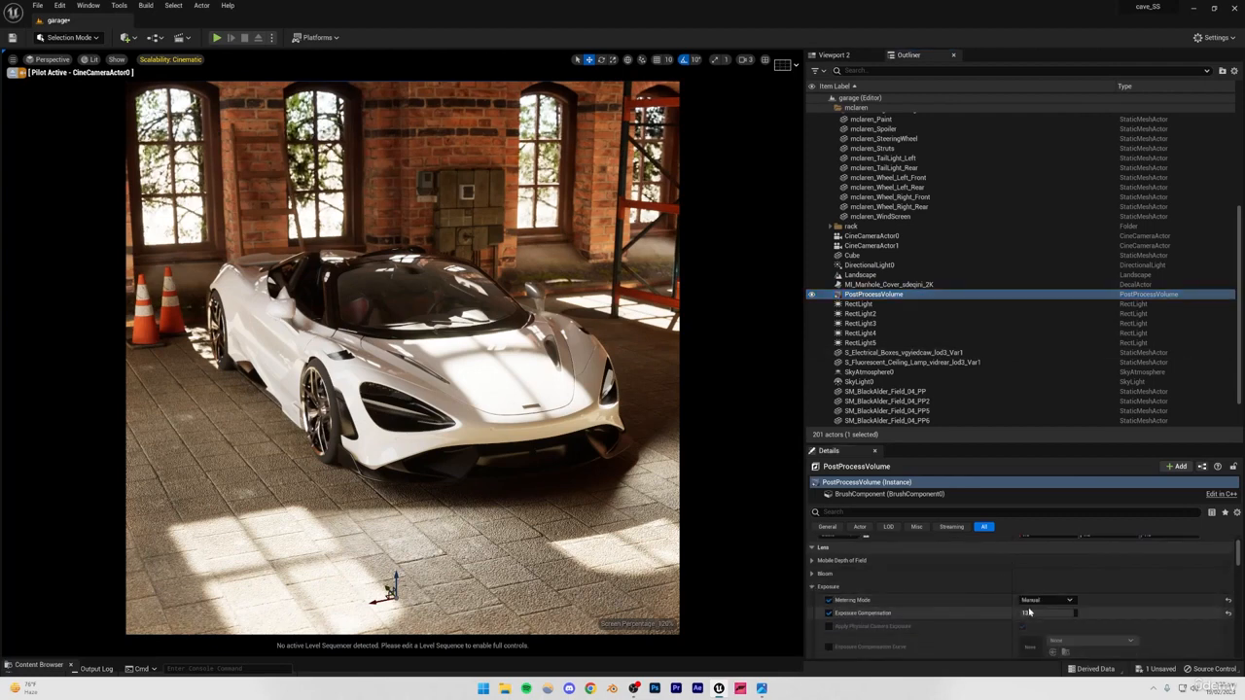
left_click(1030, 612)
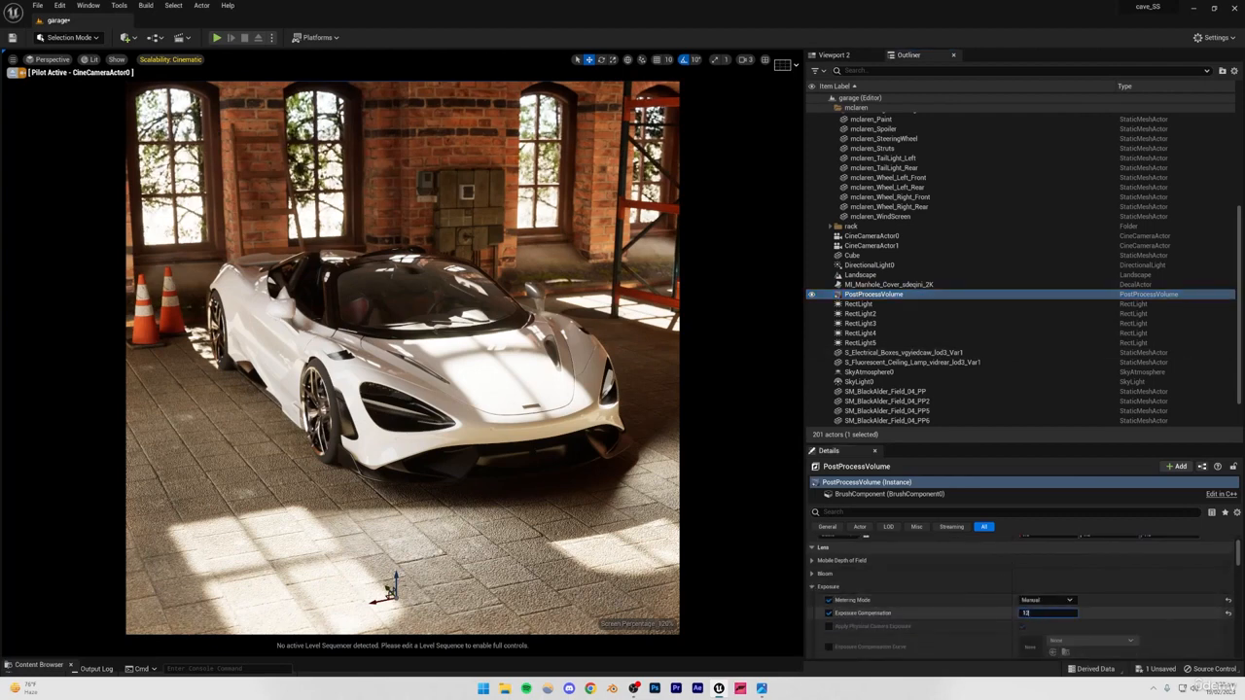
type("12.5")
key("Return")
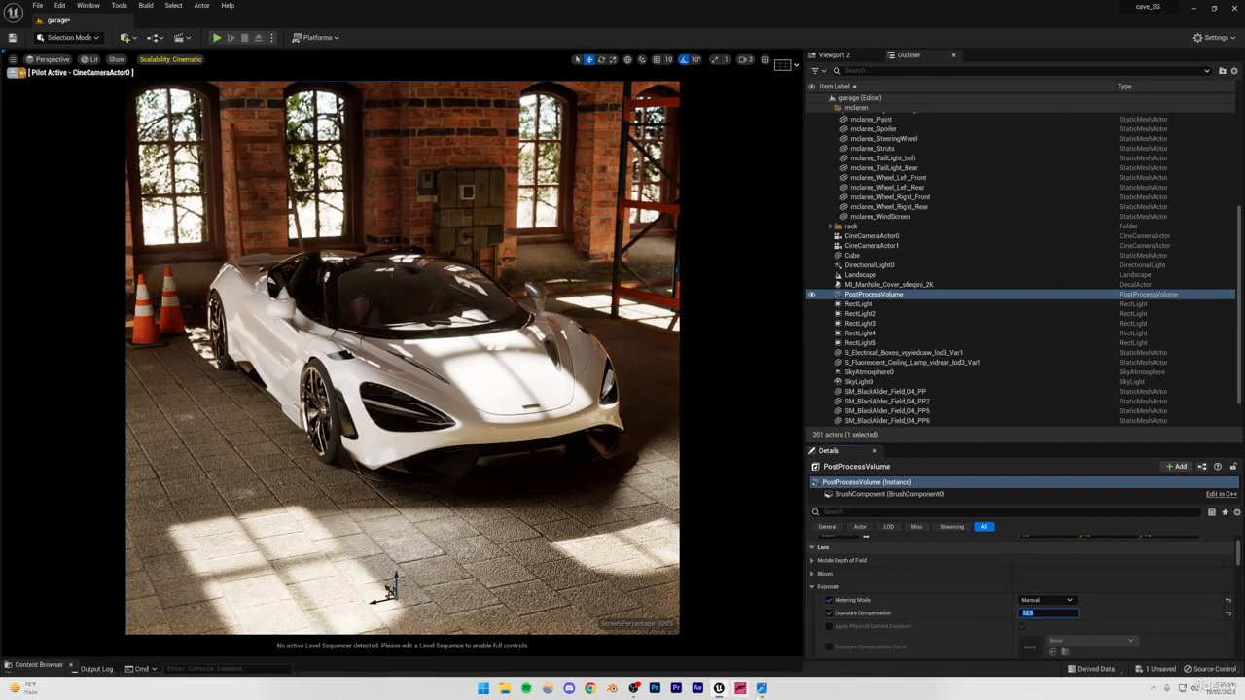
Compare the garage scene's exposure and light patches with the reference car image in Photos.
left_click(764, 690)
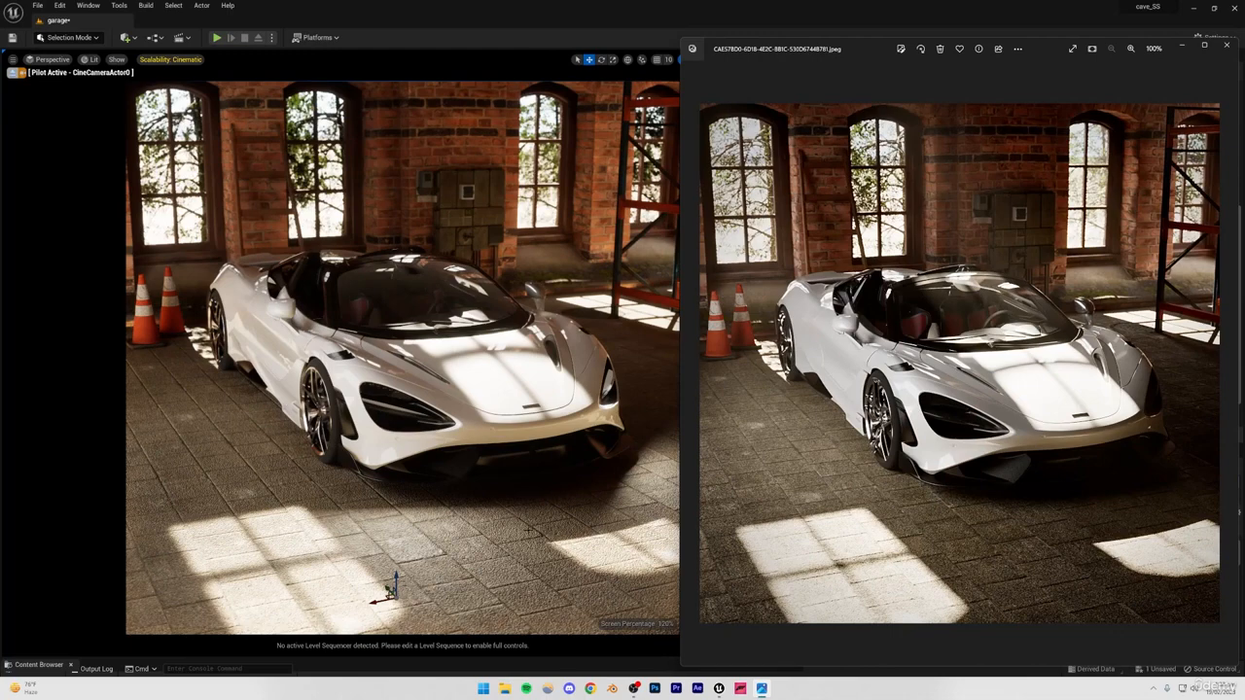
left_click(518, 559)
left_click(465, 569)
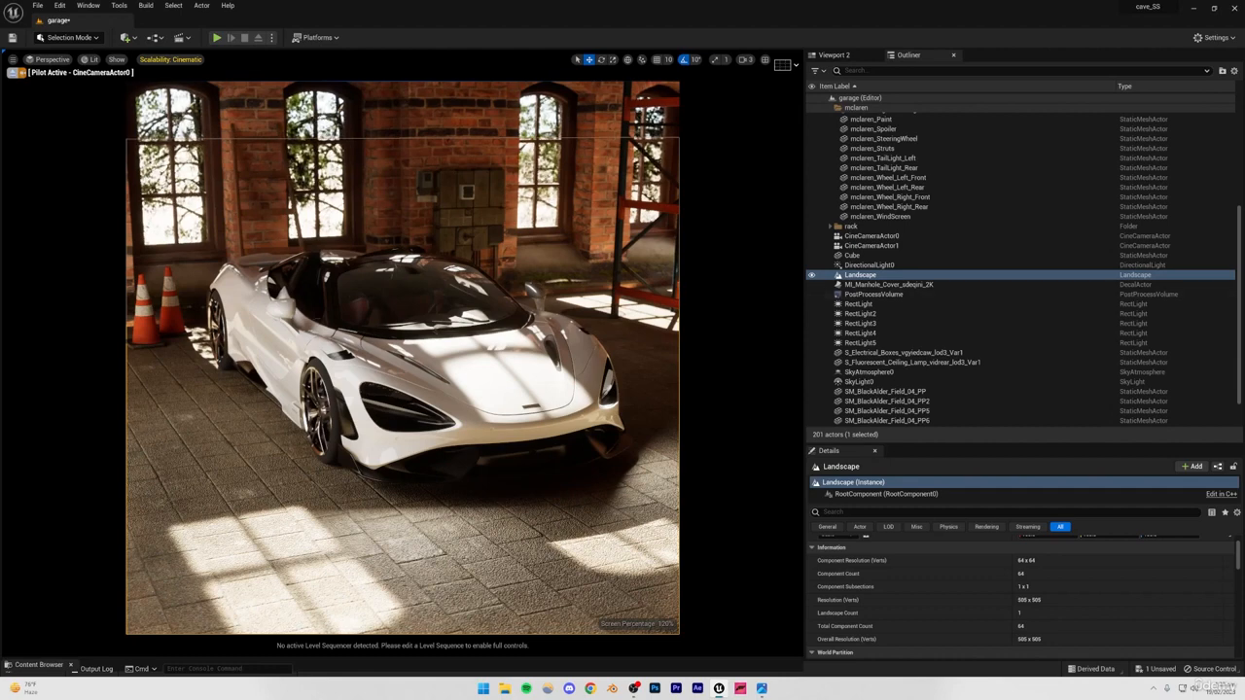
Create a new level from the Empty Level template.
left_click(37, 7)
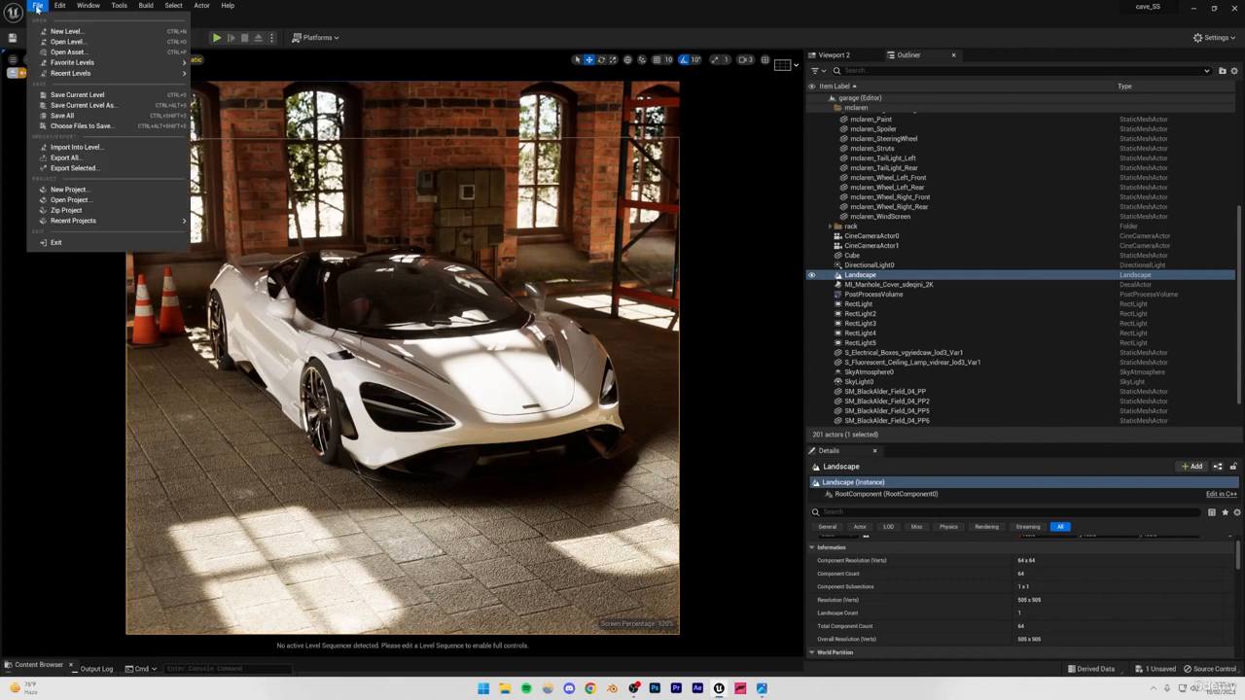
left_click(64, 31)
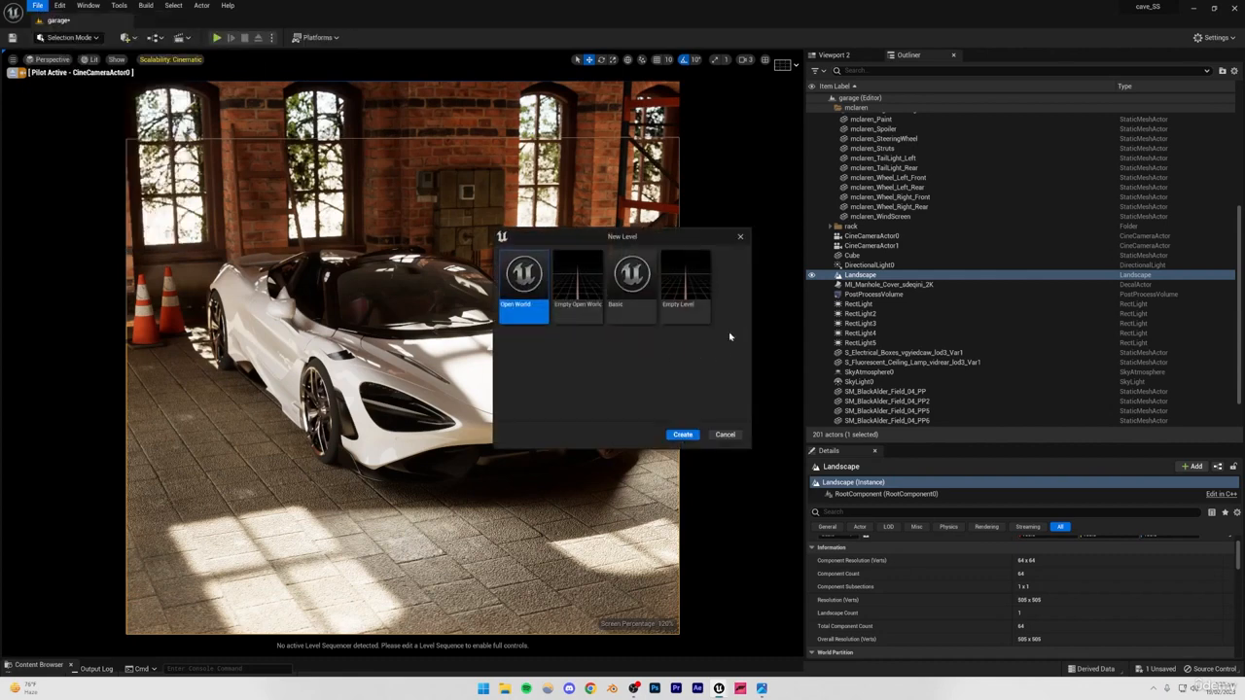
left_click(671, 311)
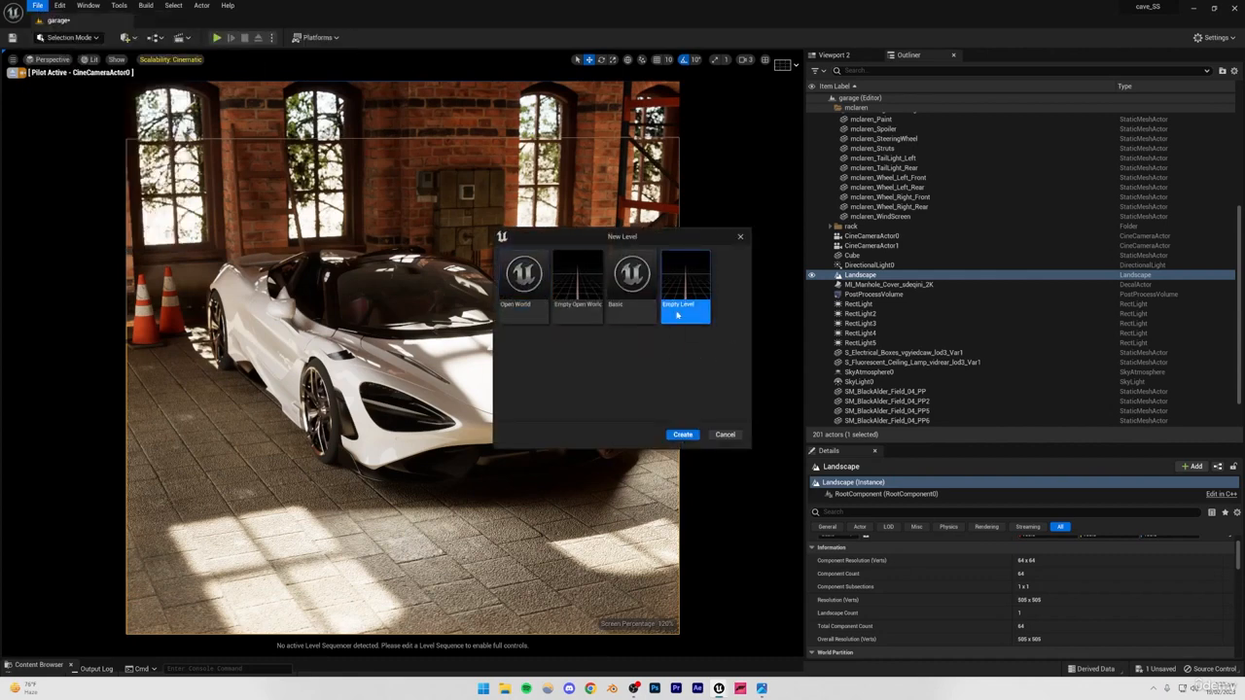
left_click(684, 435)
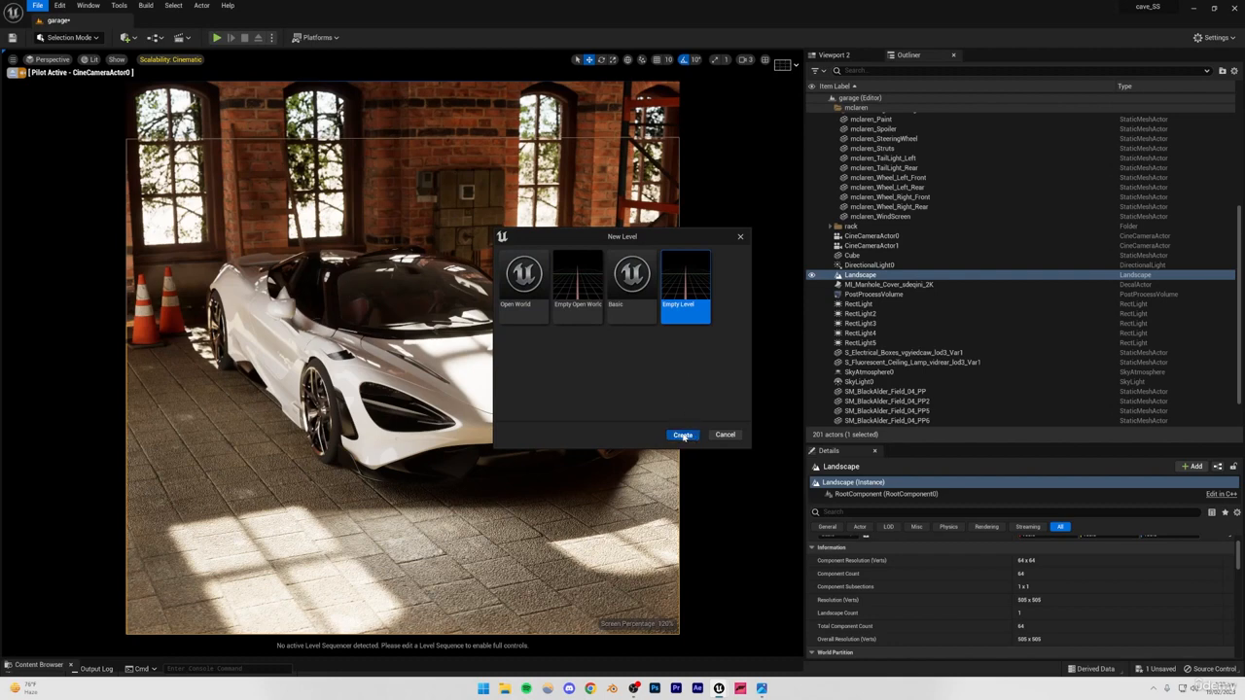
left_click(648, 454)
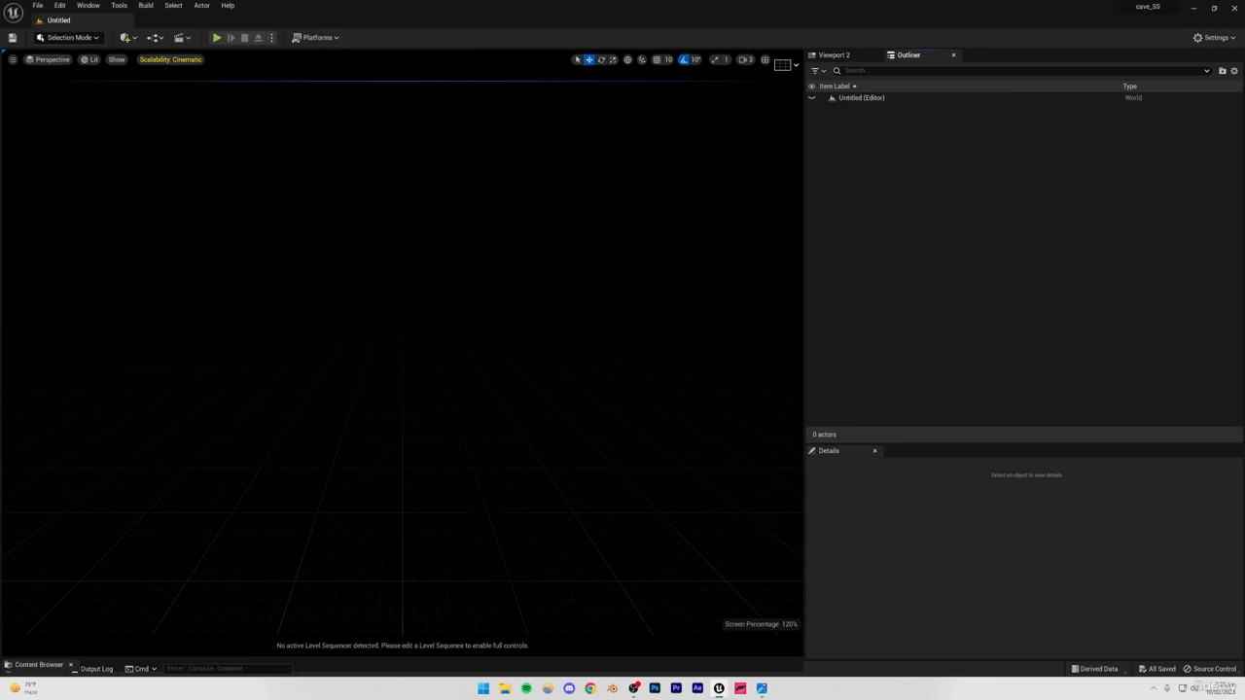
Save the new empty level under its own name in the Content folder.
right_click_drag(484, 408, 492, 407)
key("ctrl+space")
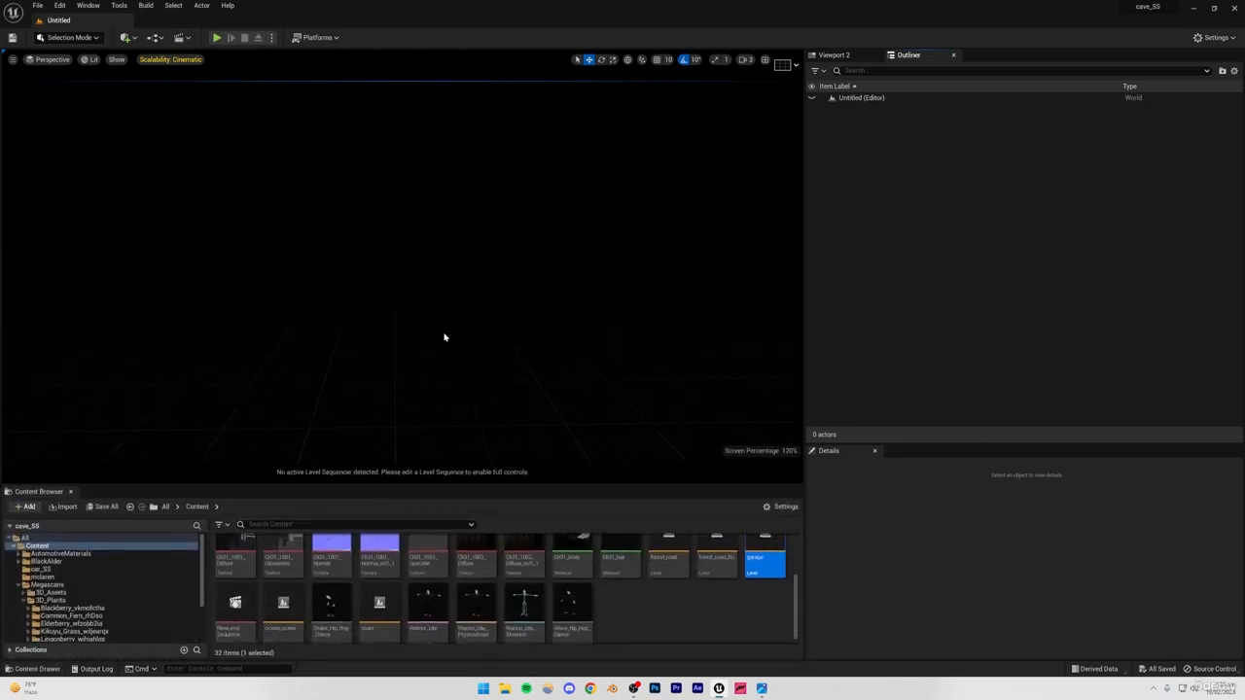
key("ctrl+s")
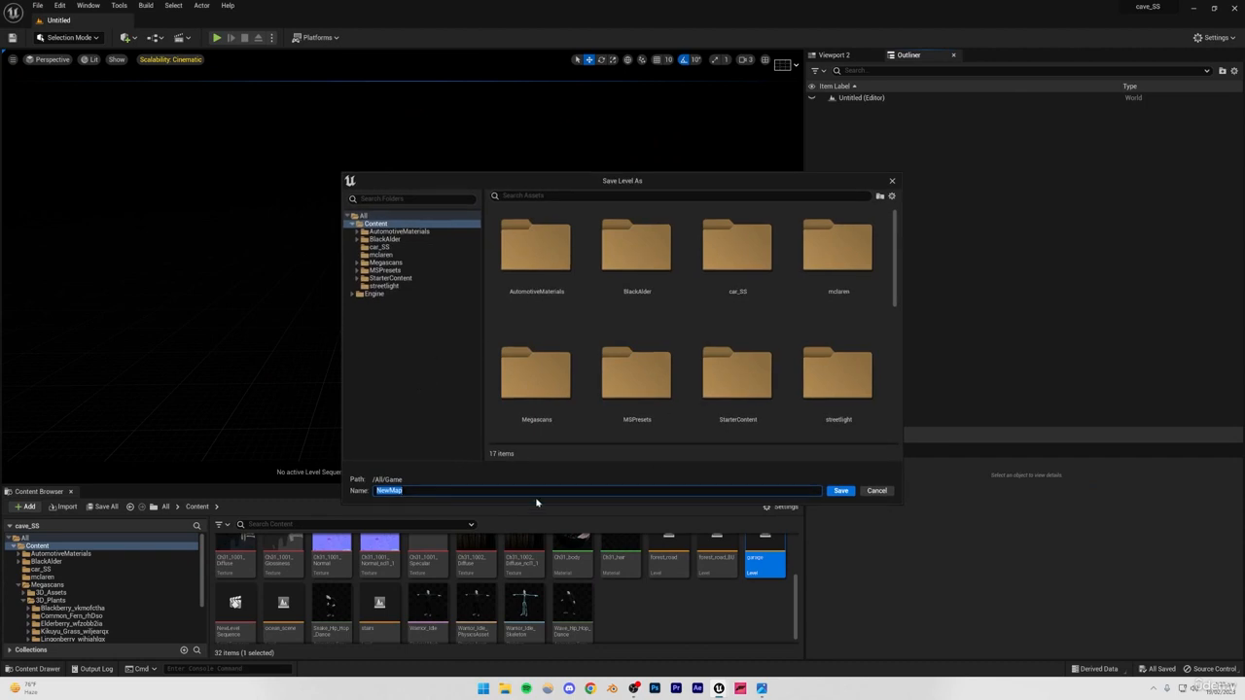
type("garage_SS")
left_click(840, 490)
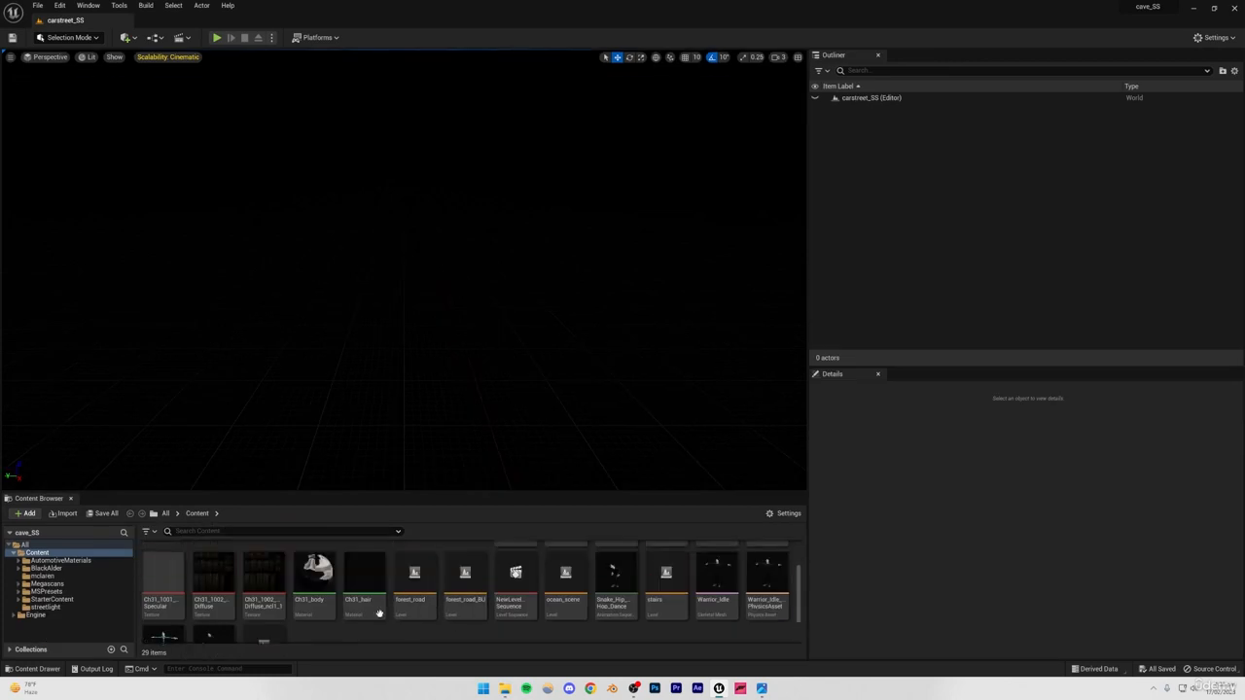
scroll(486, 584, "up", 3)
scroll(447, 603, "down", 5)
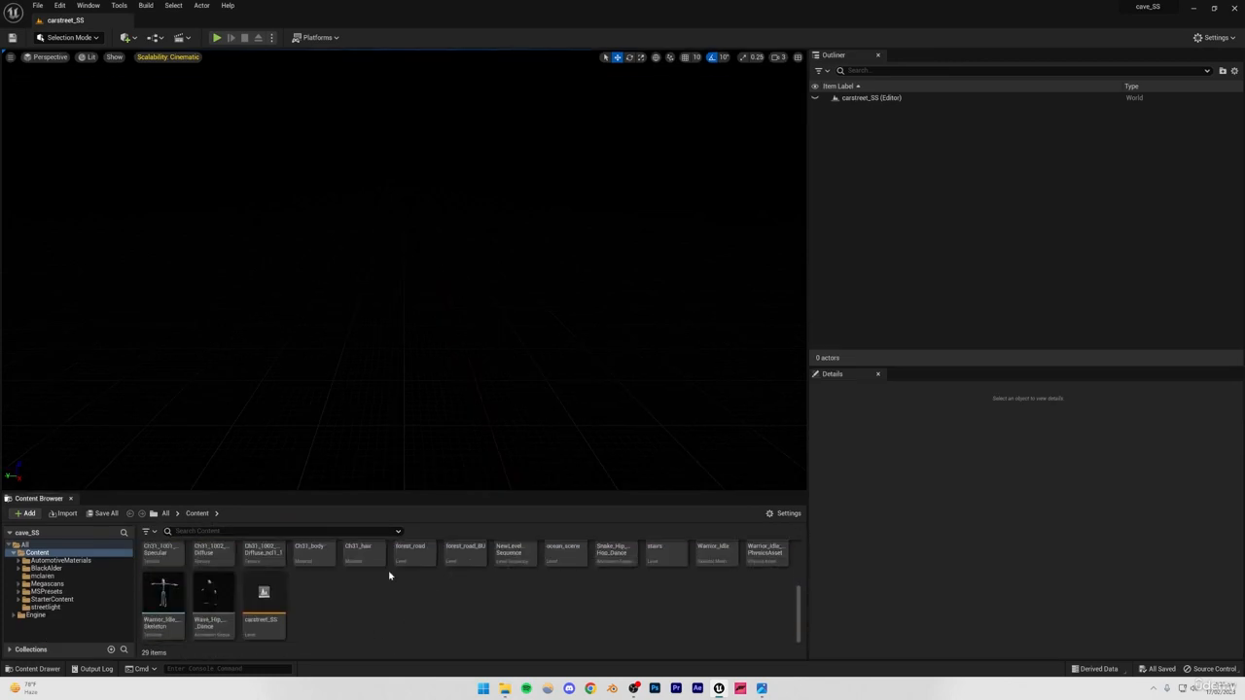
scroll(389, 576, "up", 5)
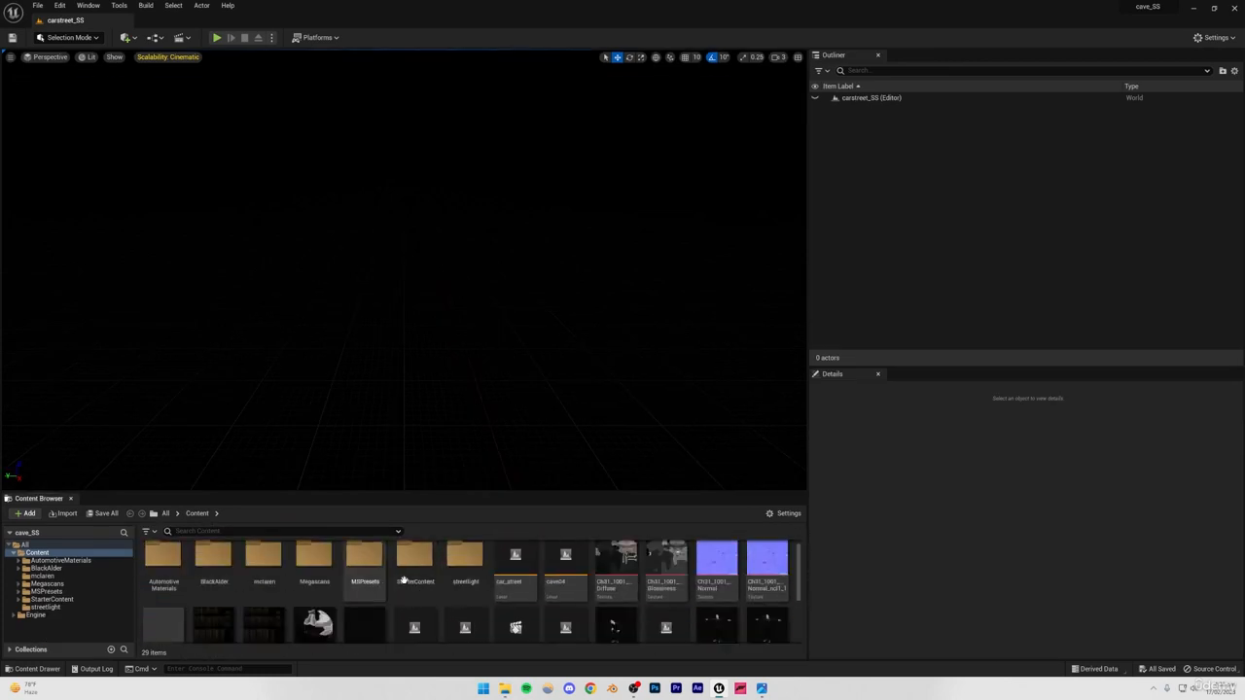
right_click(409, 387)
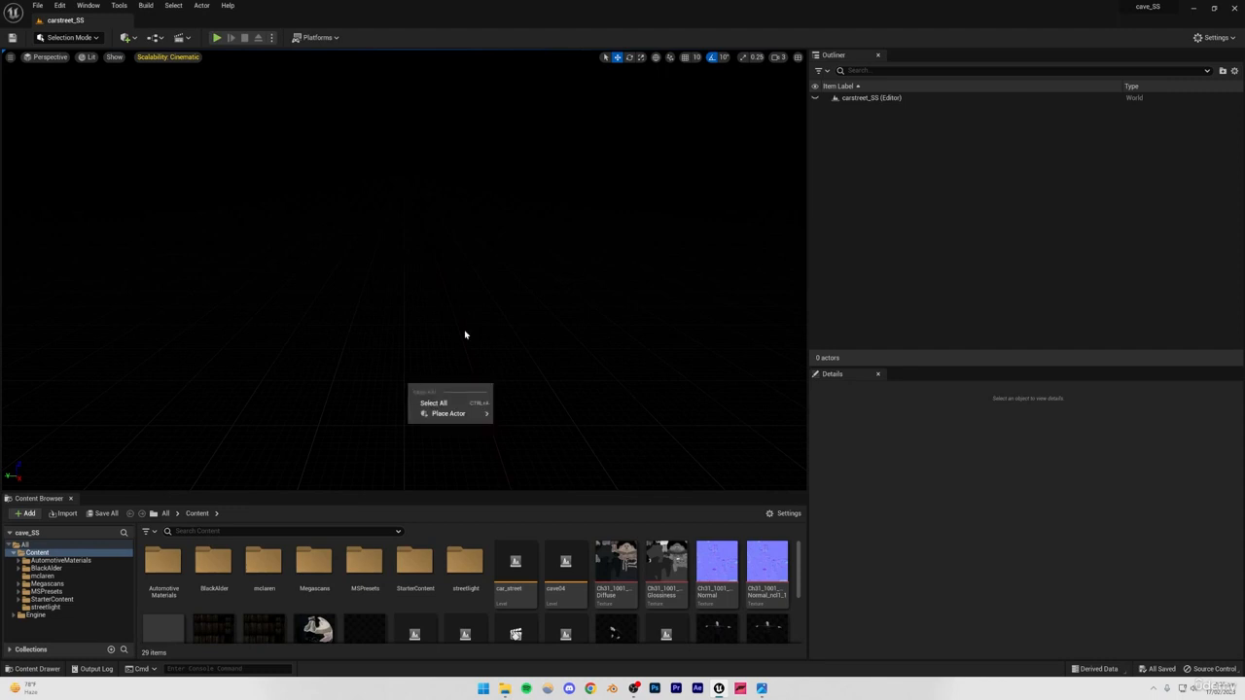
left_click(466, 332)
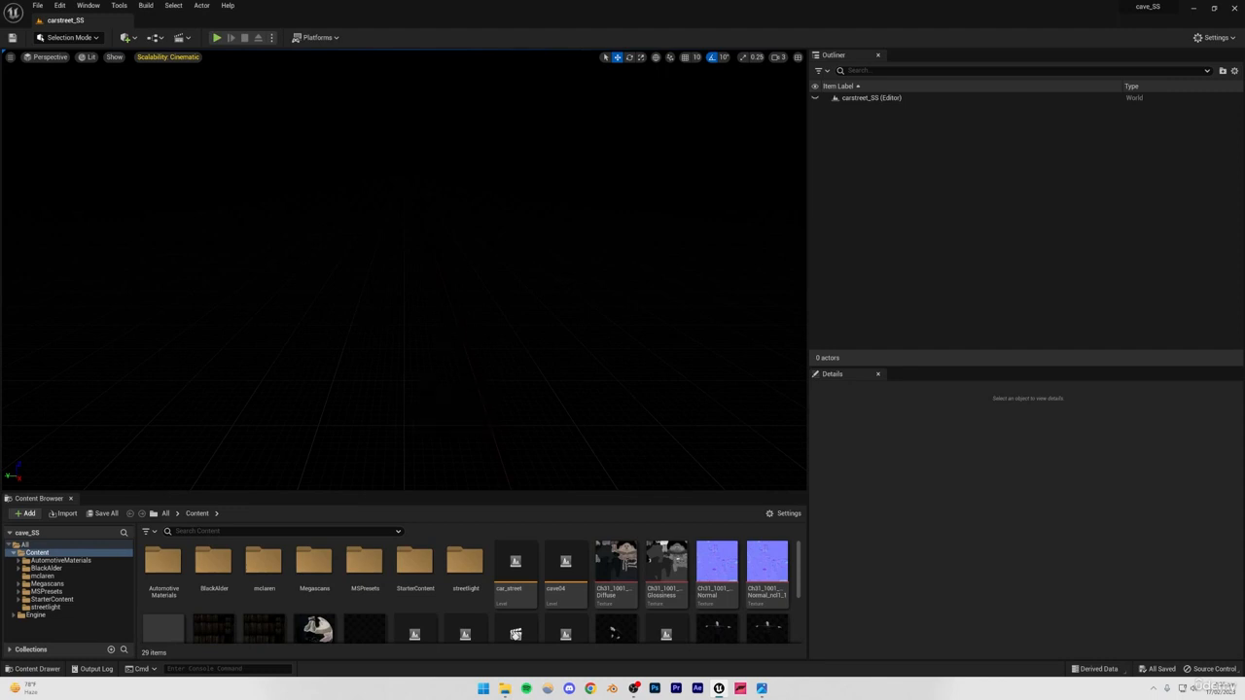
Create a new landscape with the default settings and return to Selection mode.
left_click(80, 42)
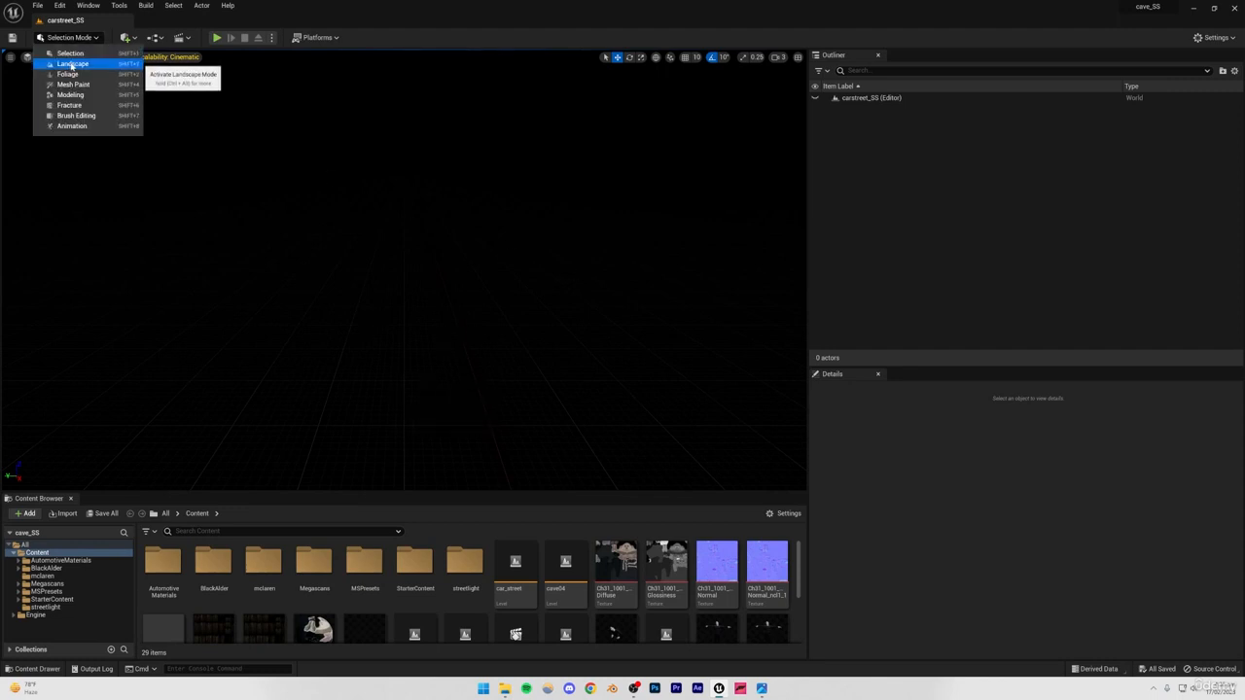
left_click(71, 66)
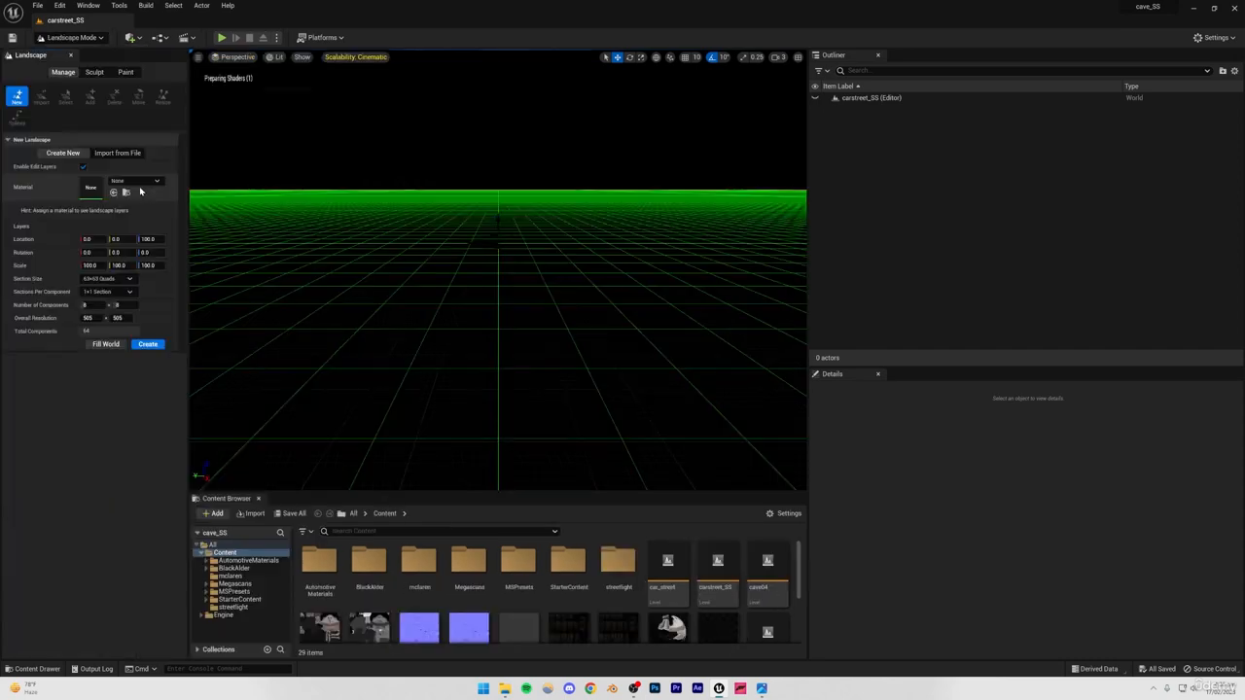
left_click(149, 344)
left_click(70, 37)
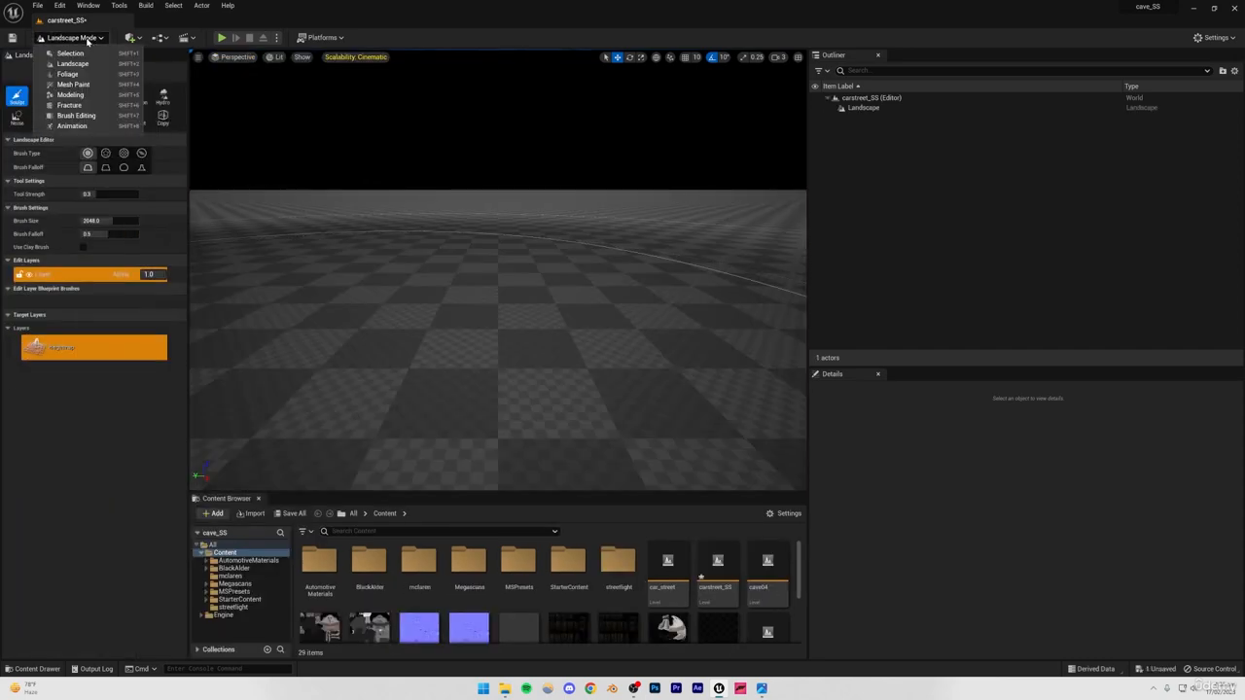
left_click(68, 52)
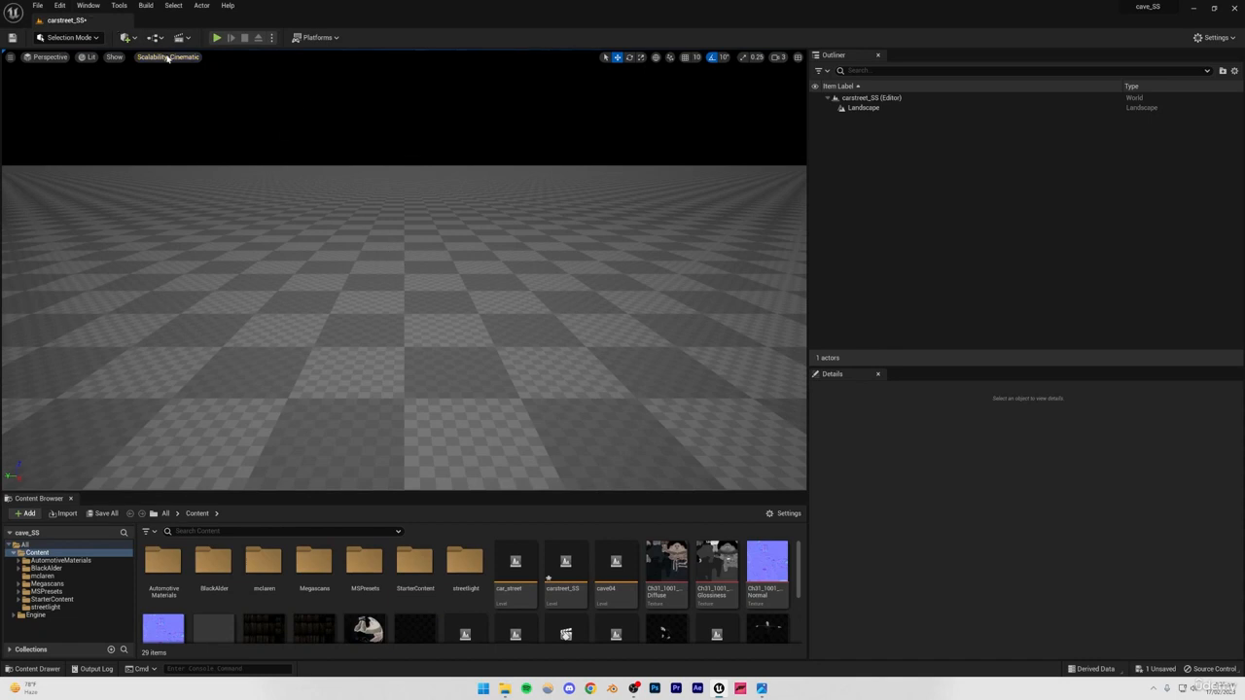
Add a sky light, atmospheric light, sky atmosphere, volumetric cloud and height fog with the Env. Light Mixer.
left_click(88, 4)
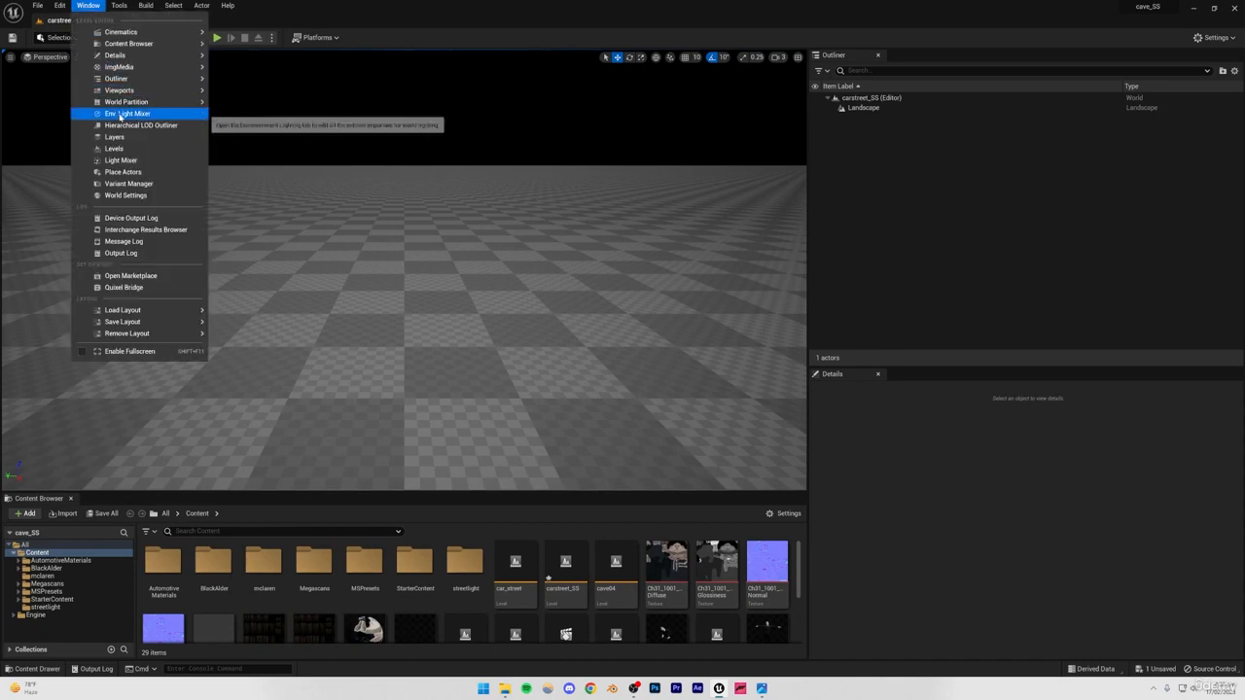
left_click(121, 114)
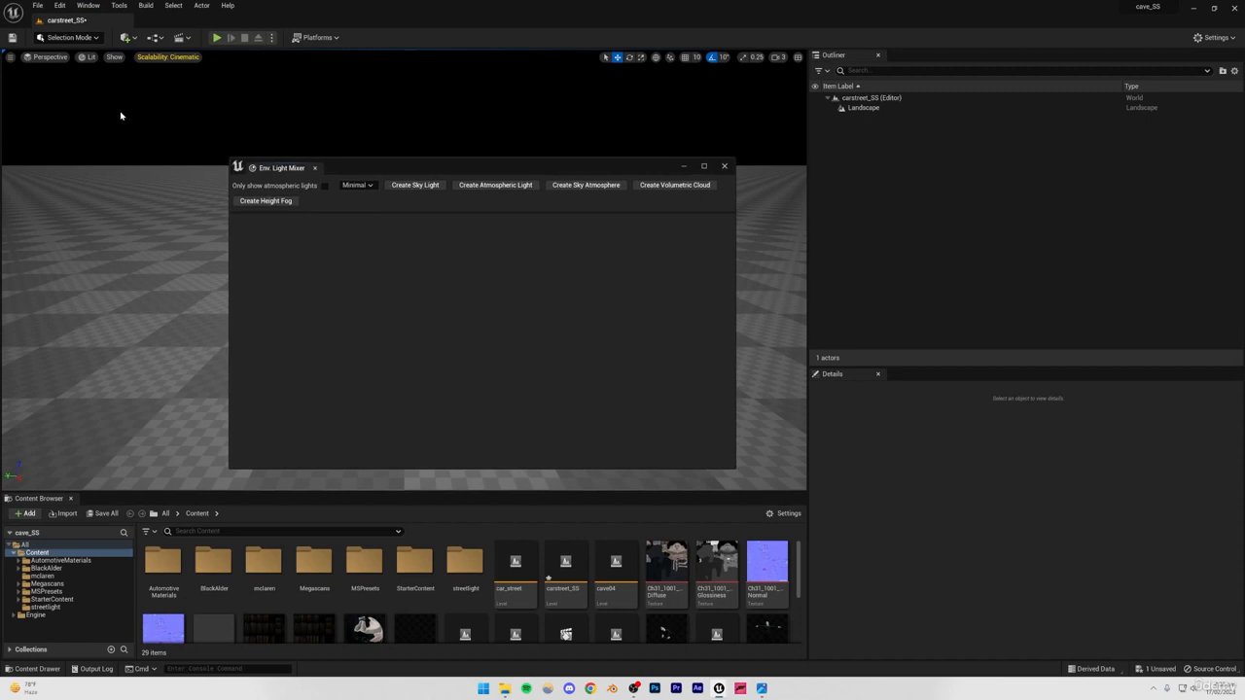
left_click(413, 185)
left_click(419, 186)
left_click(418, 186)
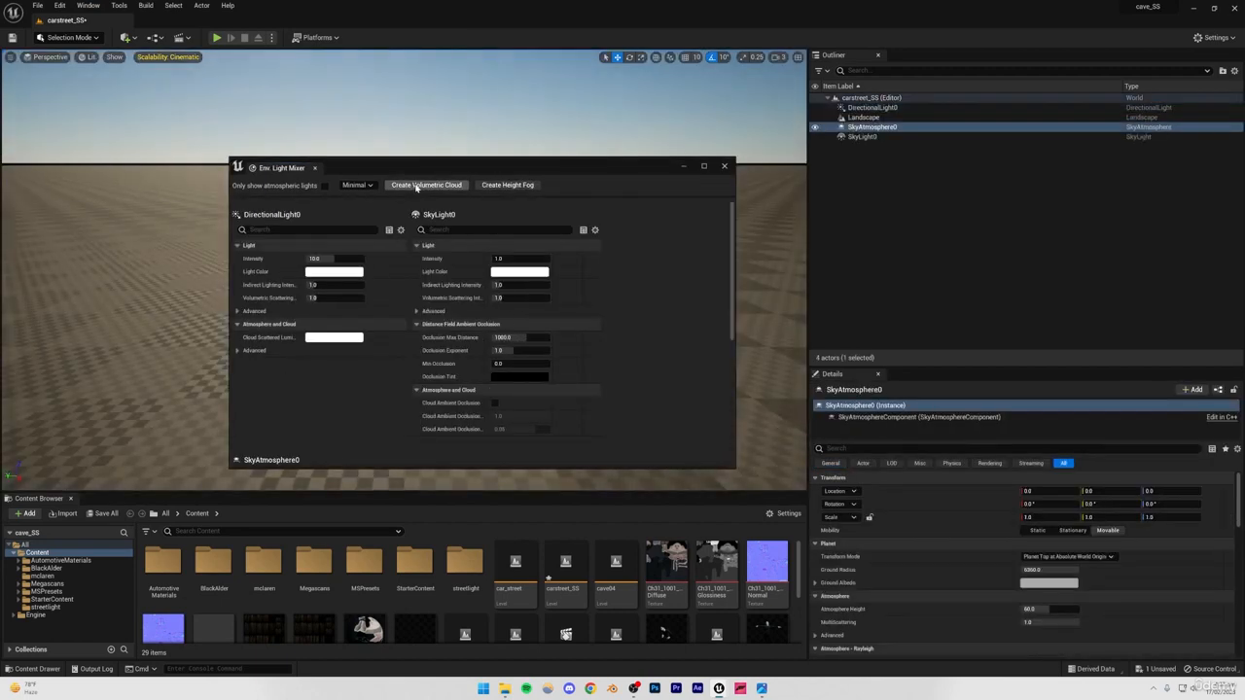
left_click(417, 186)
left_click(417, 186)
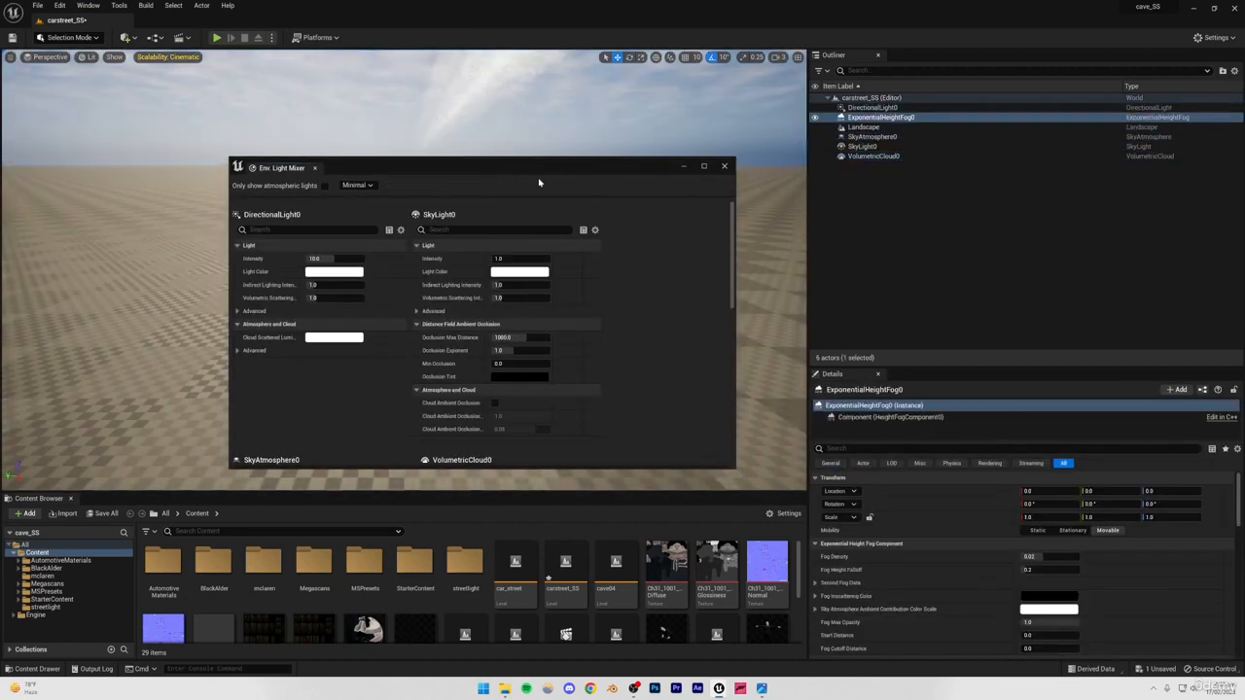
left_click(723, 167)
Close the Env. Light Mixer, check the sky light's Real Time Capture setting and clear the selection.
mouse_move(451, 259)
right_mouse_down()
mouse_move(450, 234)
mouse_move(443, 259)
right_mouse_up()
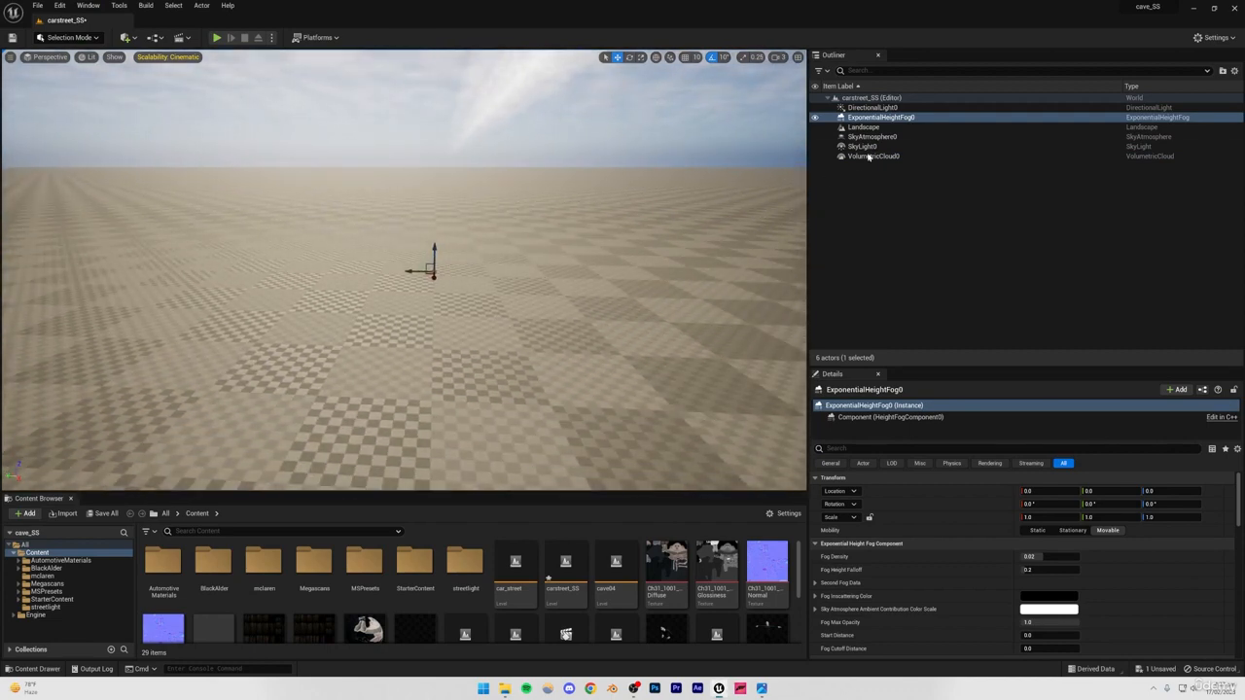
left_click(863, 147)
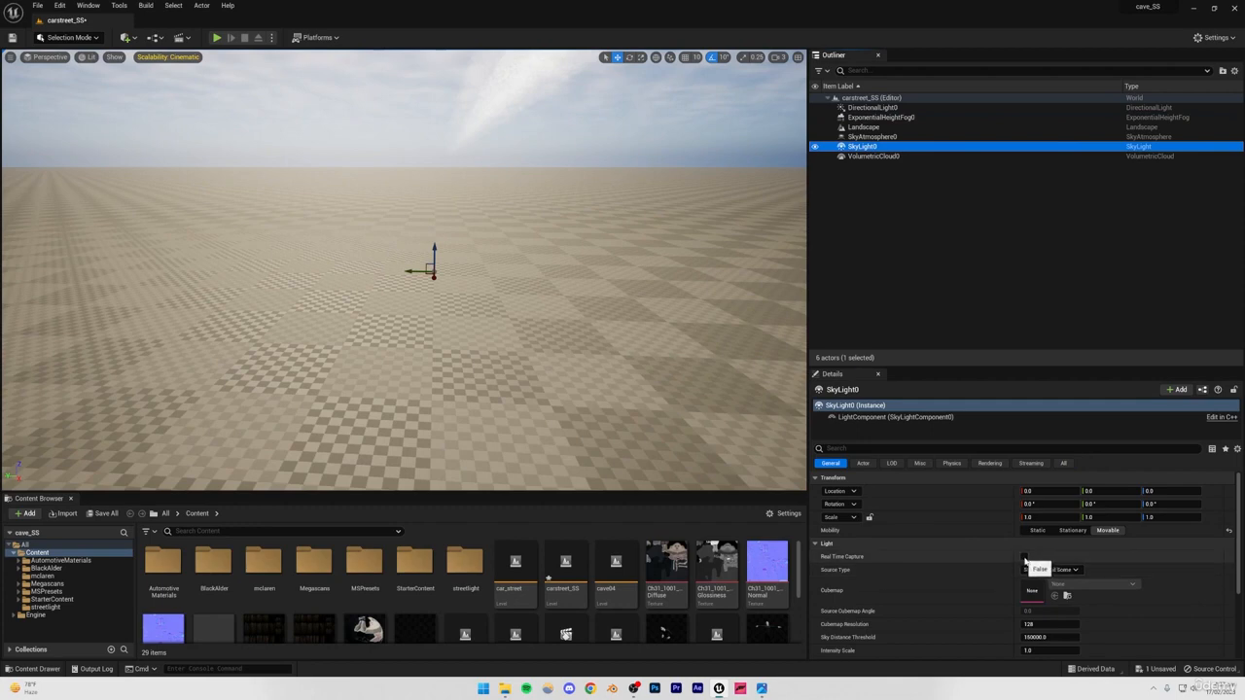
key("Escape")
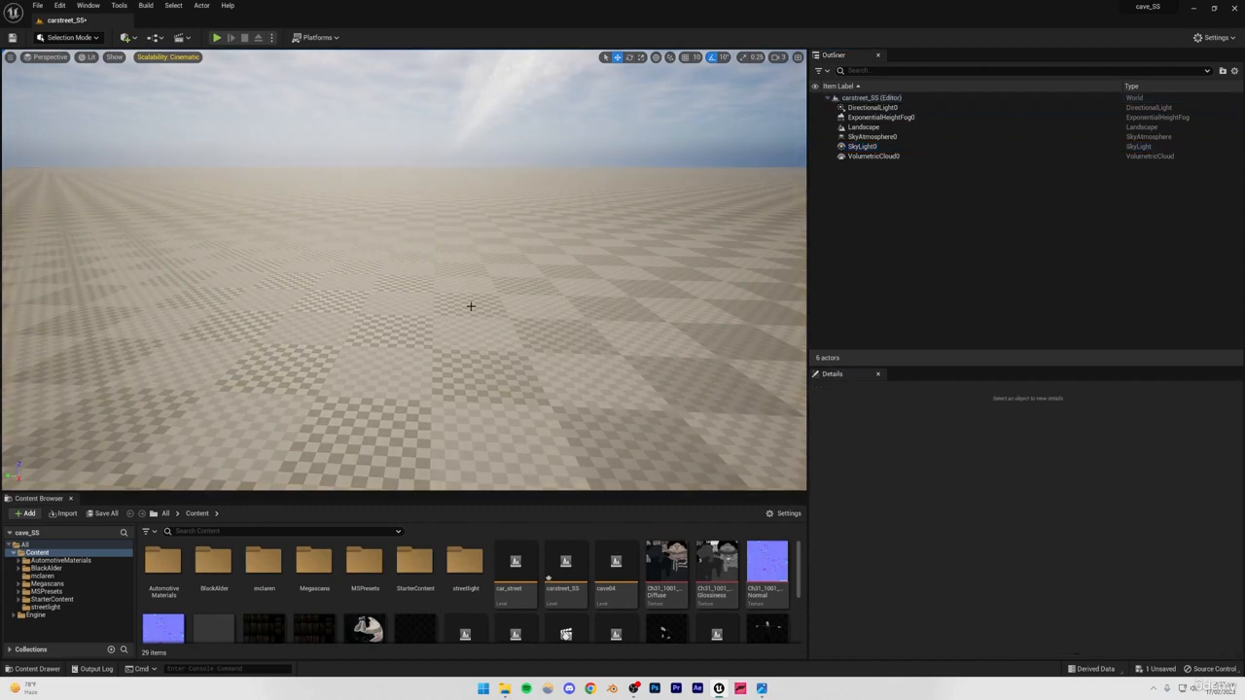
right_click_drag(470, 307, 364, 286)
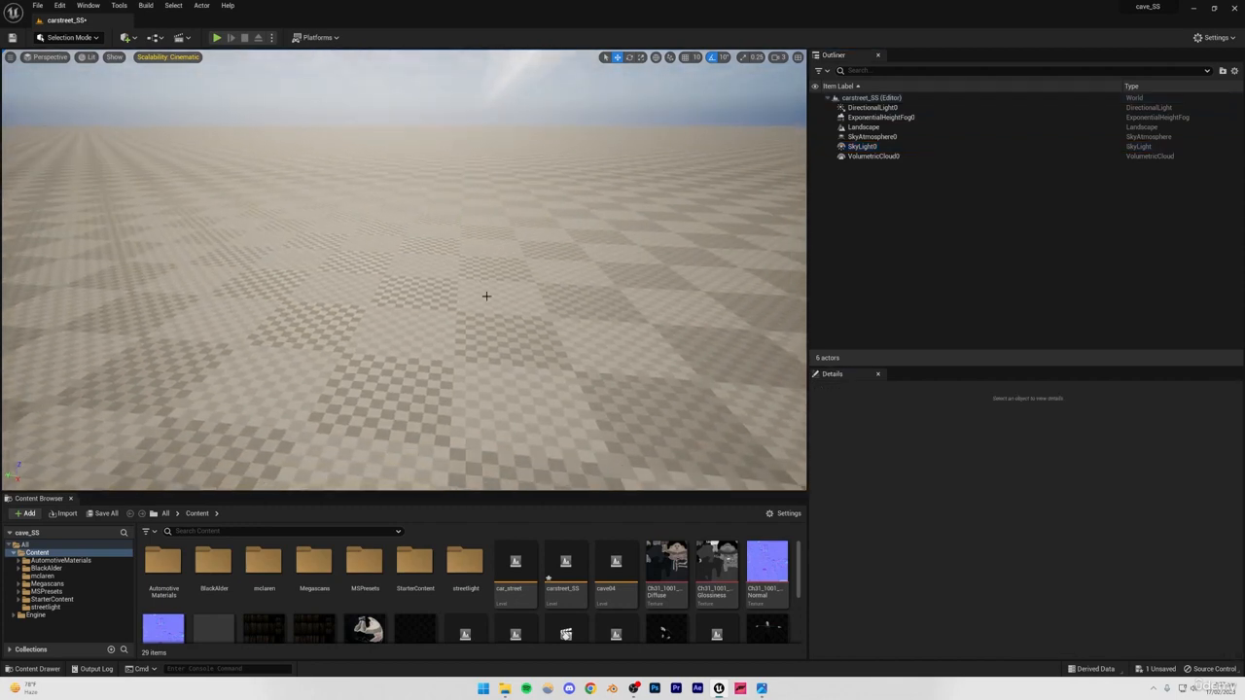
Save all unsaved content, including the carstreet_SS level.
left_click(101, 514)
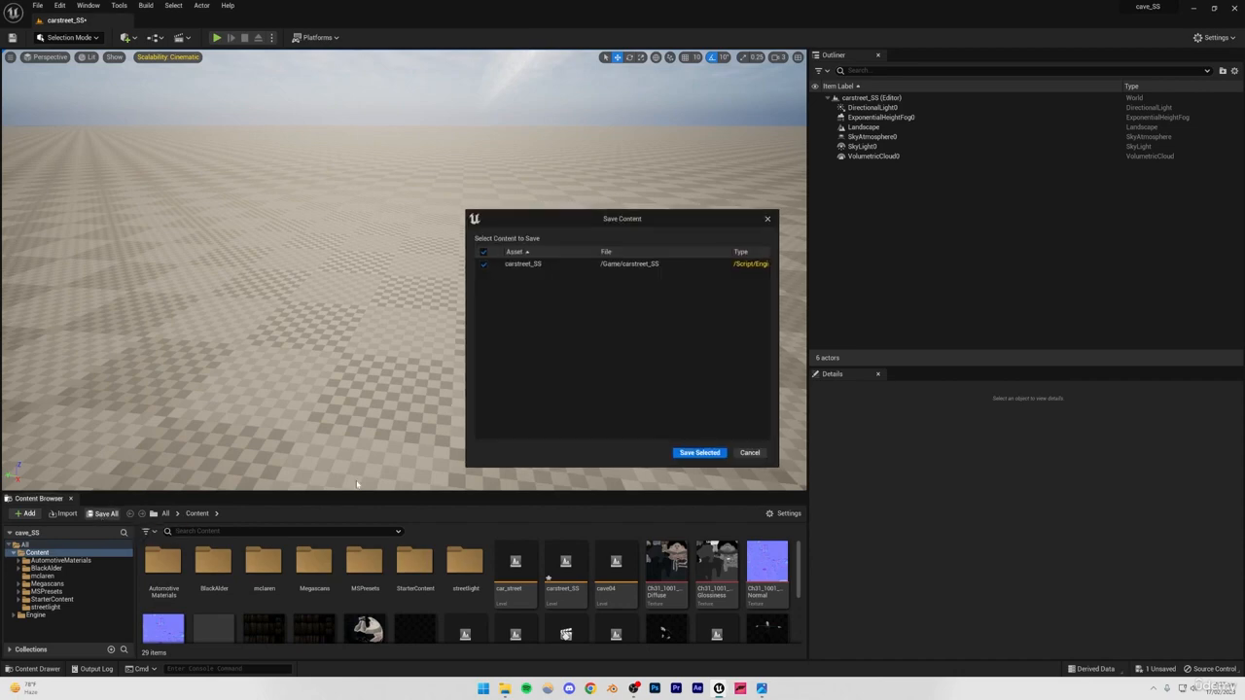
left_click(722, 454)
left_click(452, 325)
left_click(418, 83)
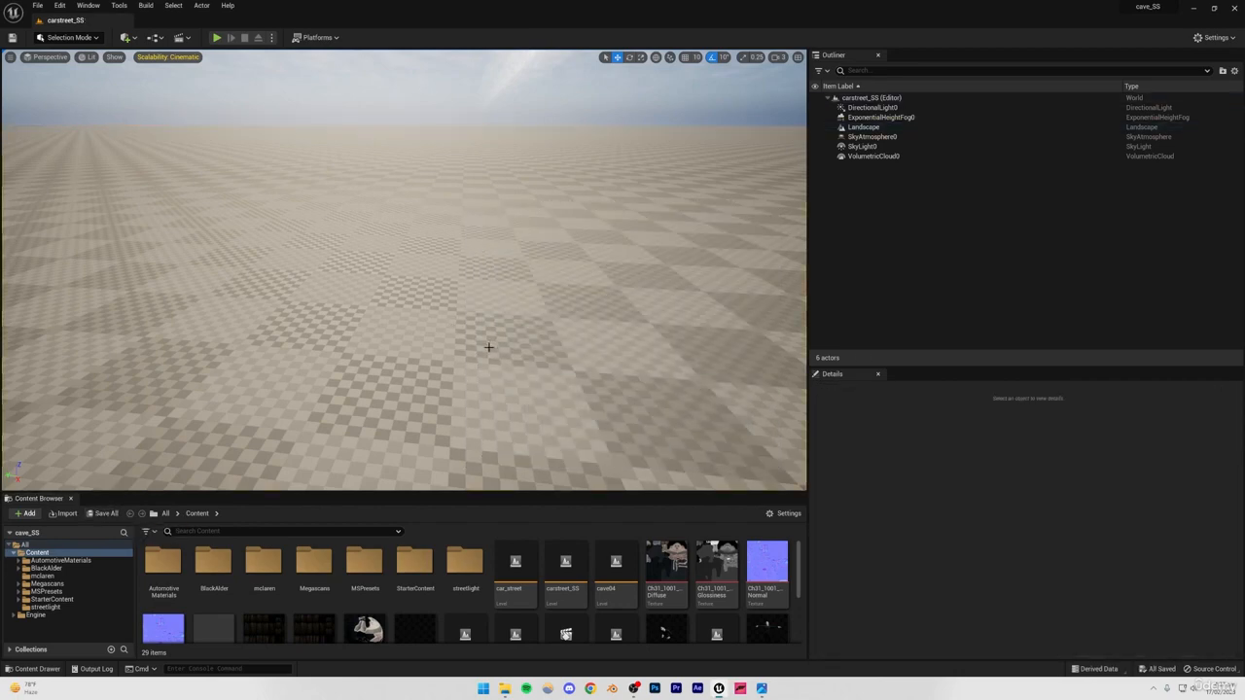
Switch to Chrome and search Google for "car 3d model".
left_click(591, 689)
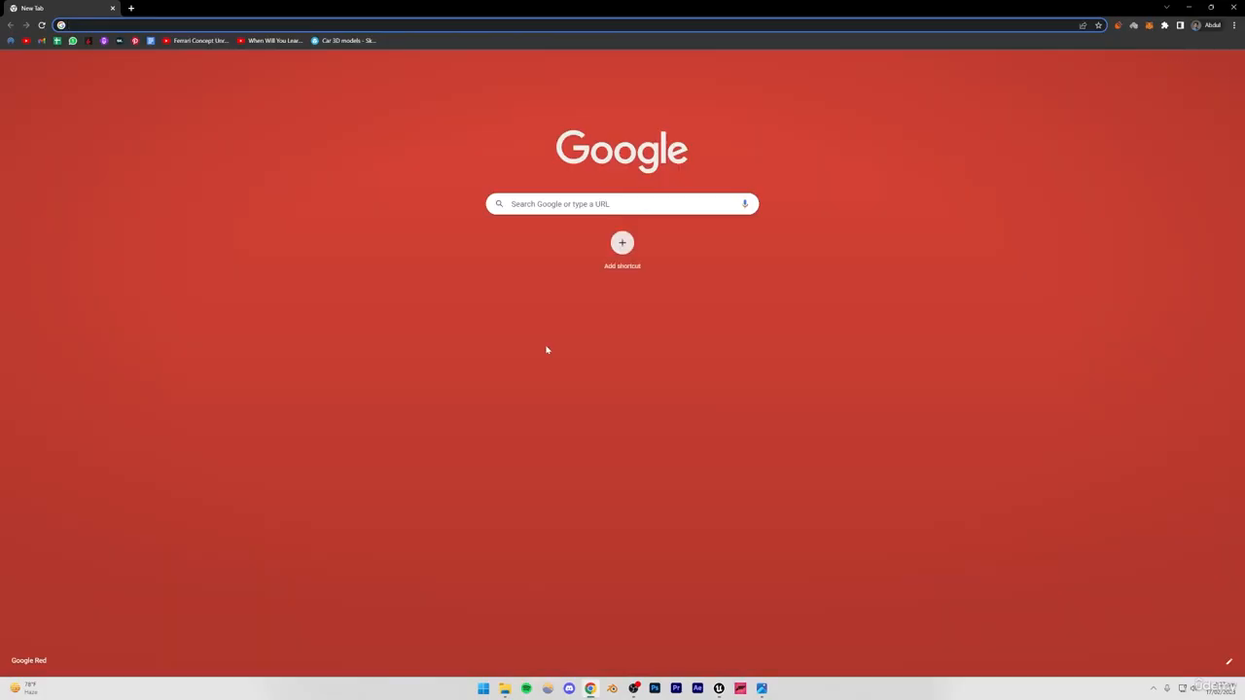
type("car 3d")
key("Return")
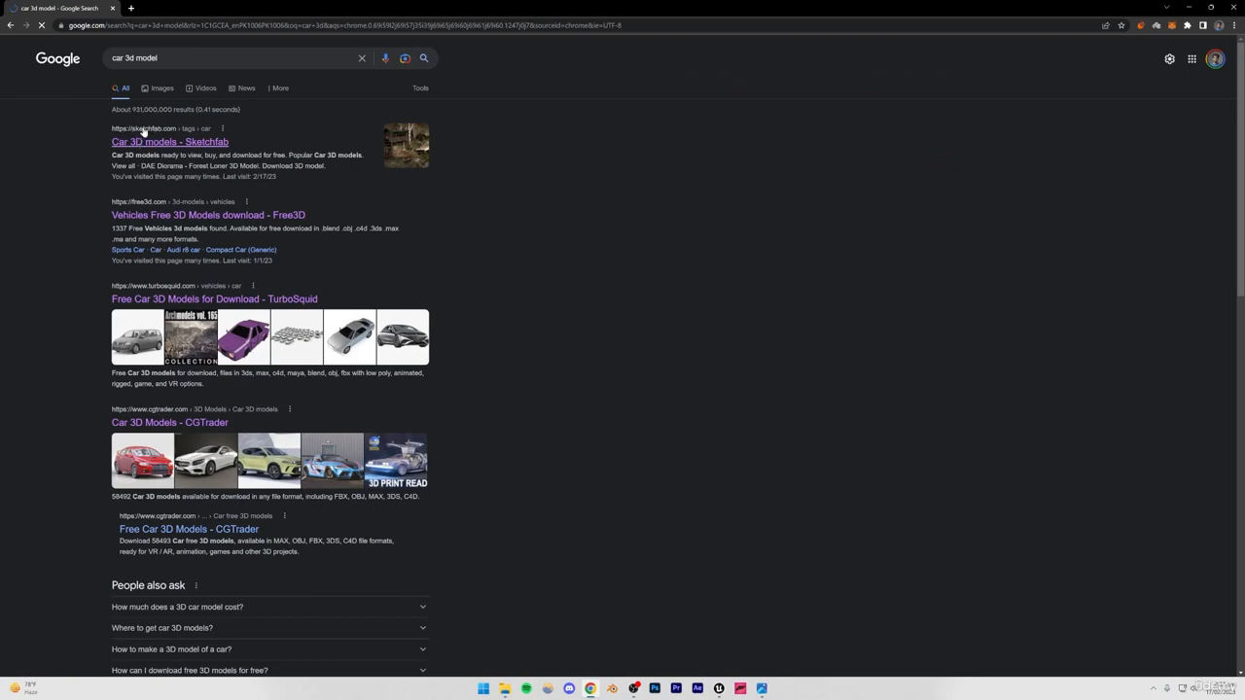
Open Sketchfab's Car 3D models search result in a new browser tab and switch to it.
right_click(155, 142)
left_click(194, 147)
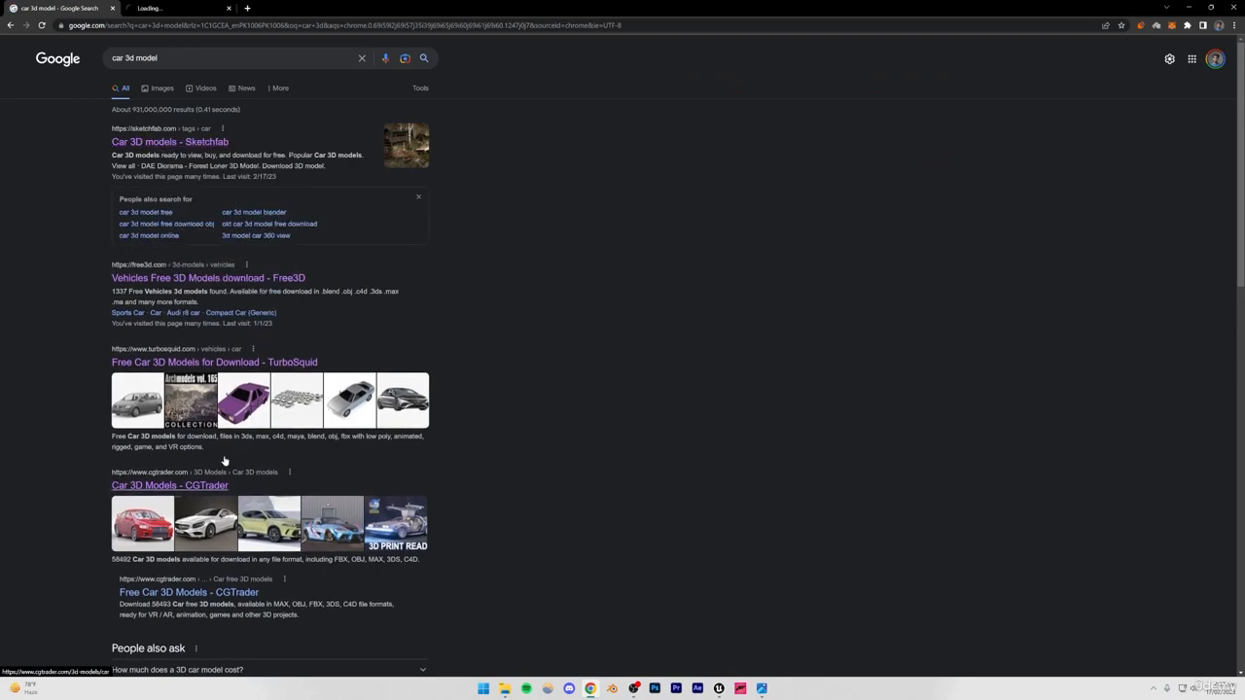
scroll(575, 477, "down", 2)
scroll(587, 481, "down", 2)
scroll(588, 484, "up", 4)
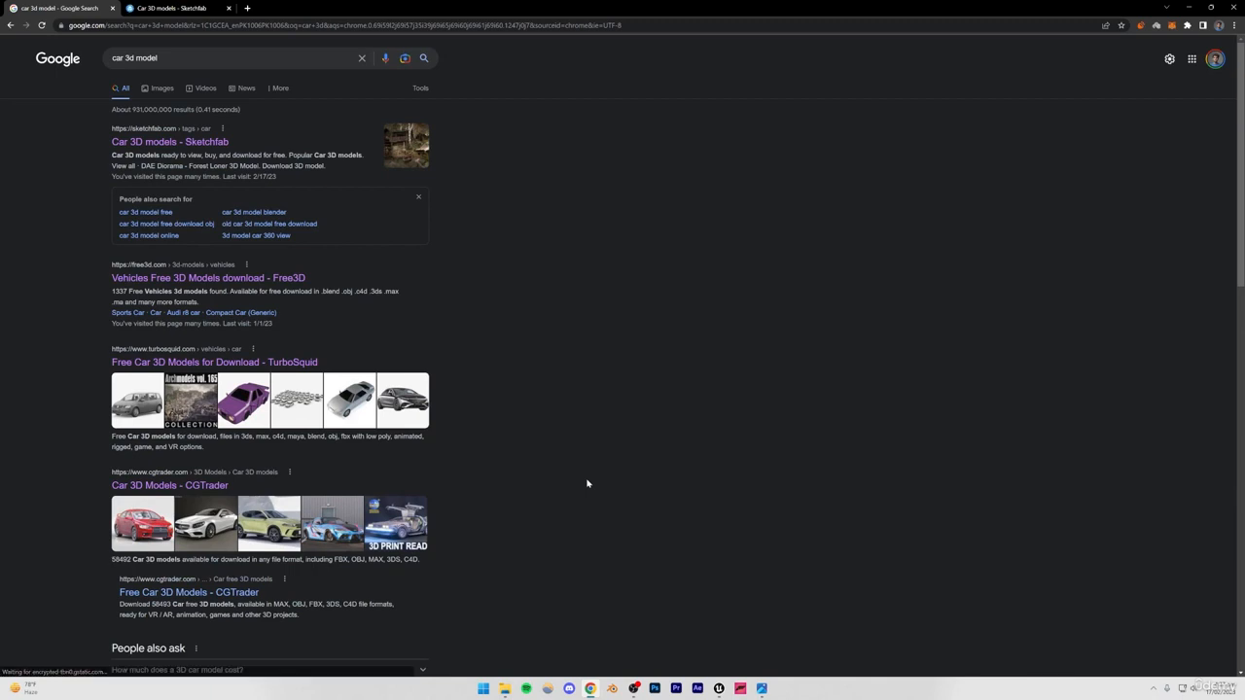
left_click(184, 6)
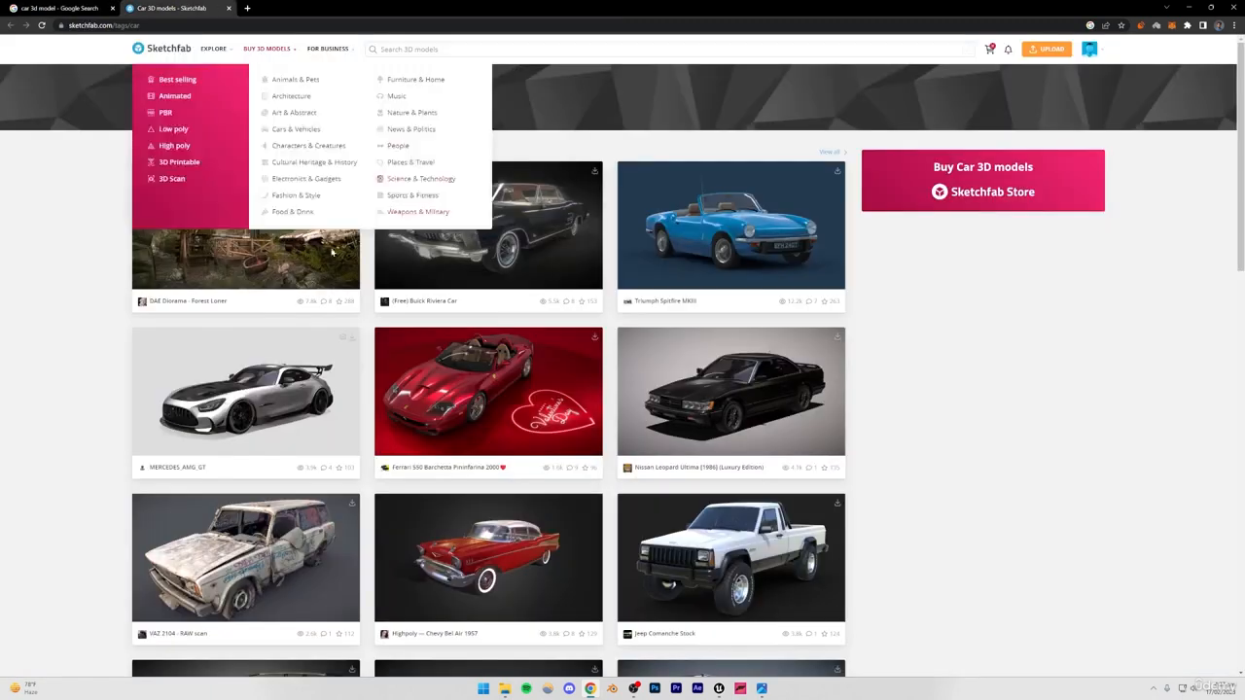
Browse the popular car models on Sketchfab for one that suits the scene.
right_click(860, 228)
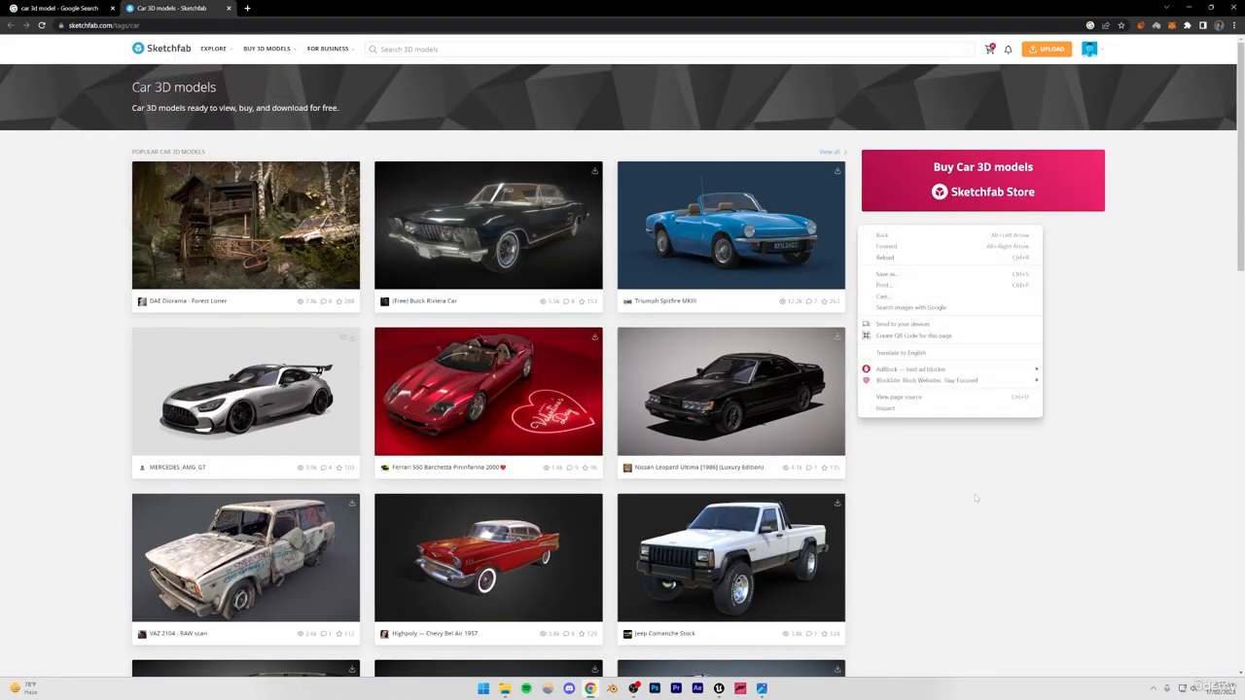
key("Escape")
scroll(1039, 389, "down", 1)
scroll(1039, 389, "down", 6)
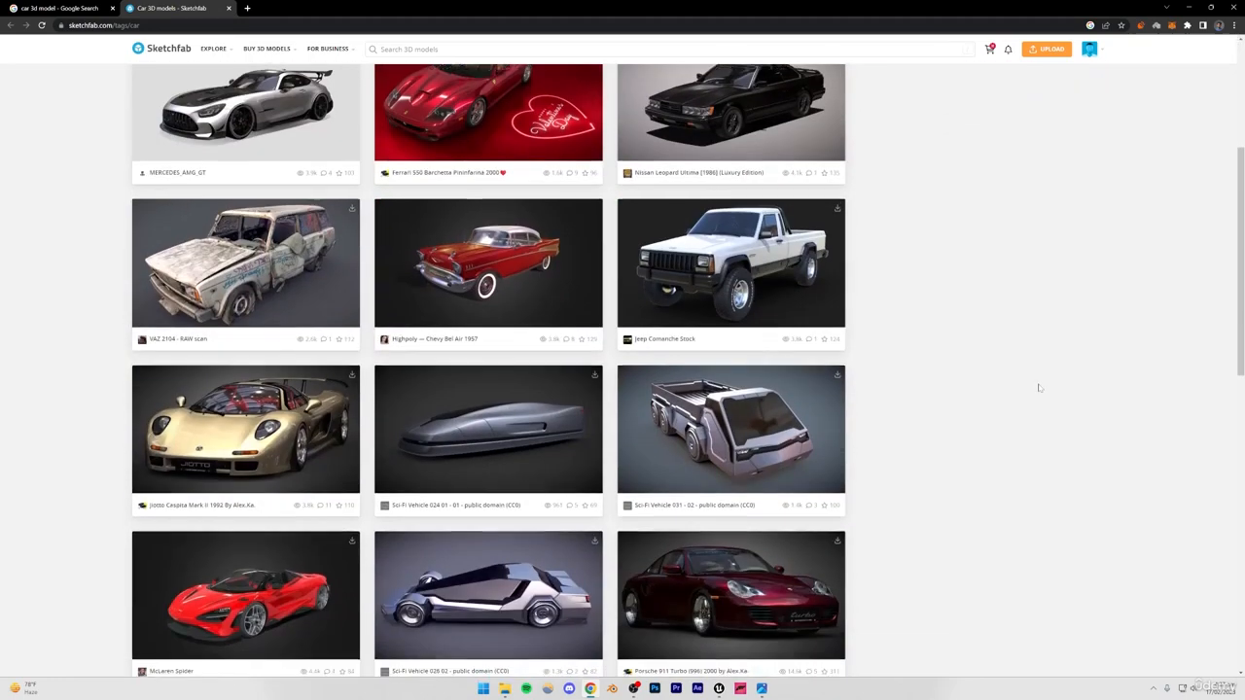
scroll(1039, 388, "up", 4)
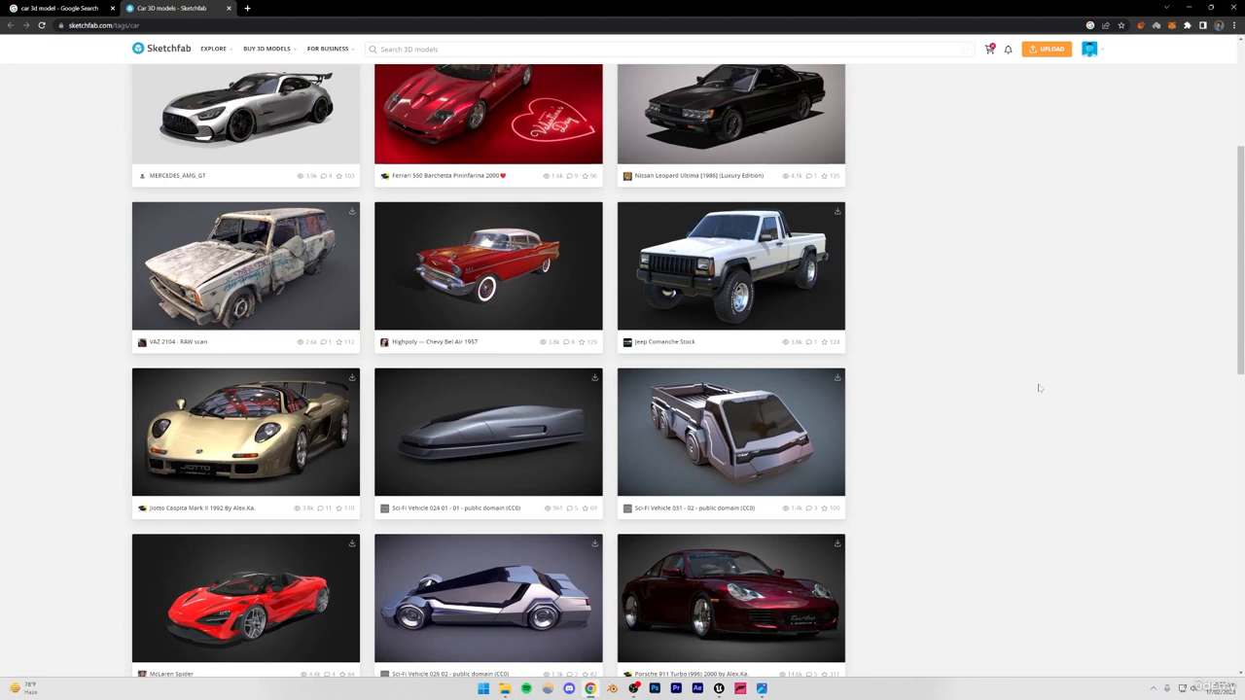
scroll(1039, 389, "up", 3)
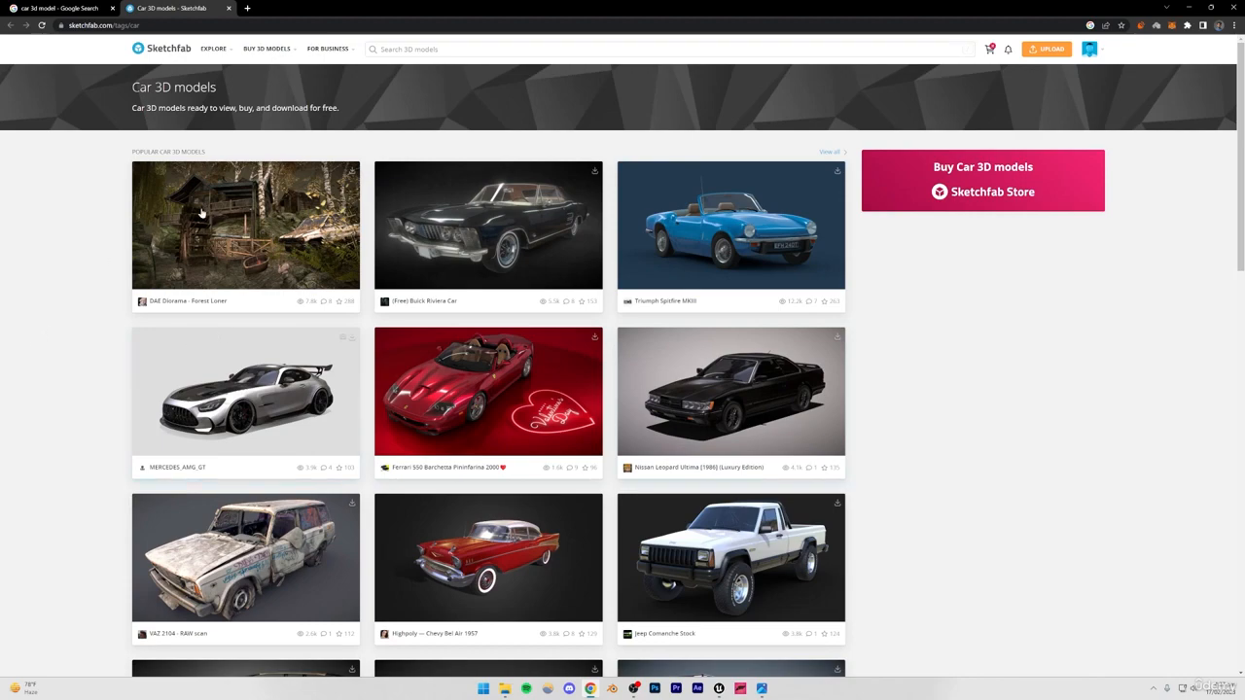
scroll(81, 309, "down", 5)
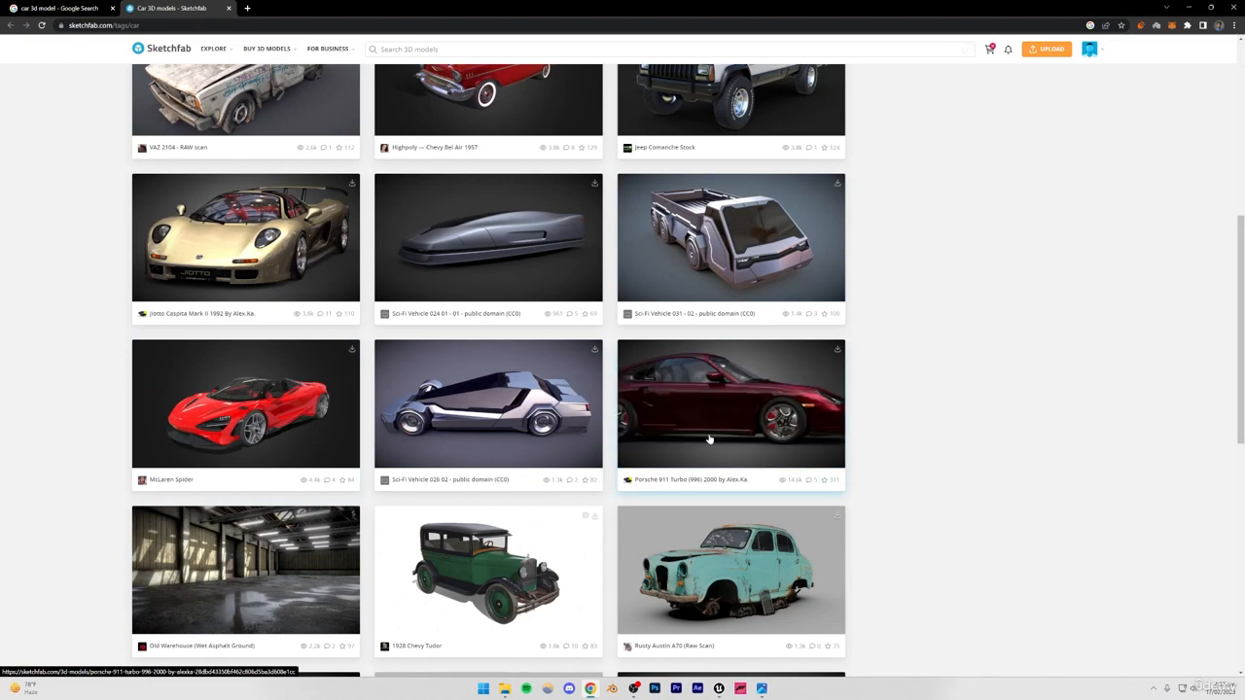
scroll(886, 403, "down", 5)
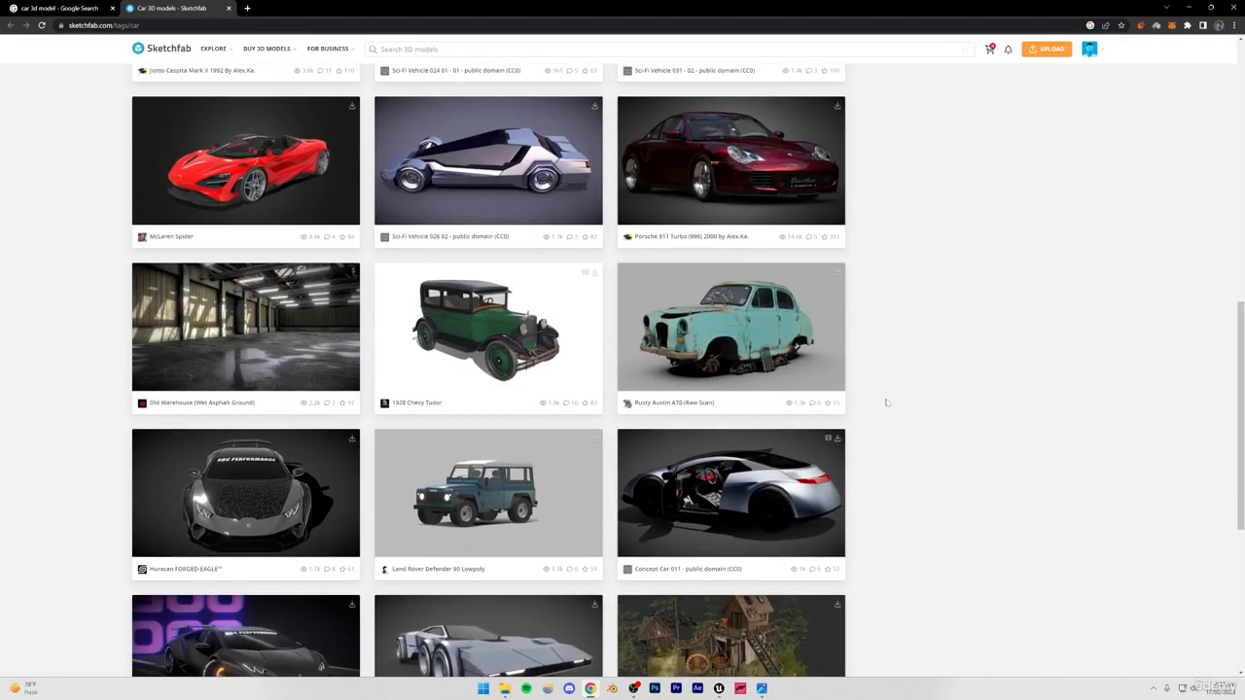
scroll(888, 405, "up", 4)
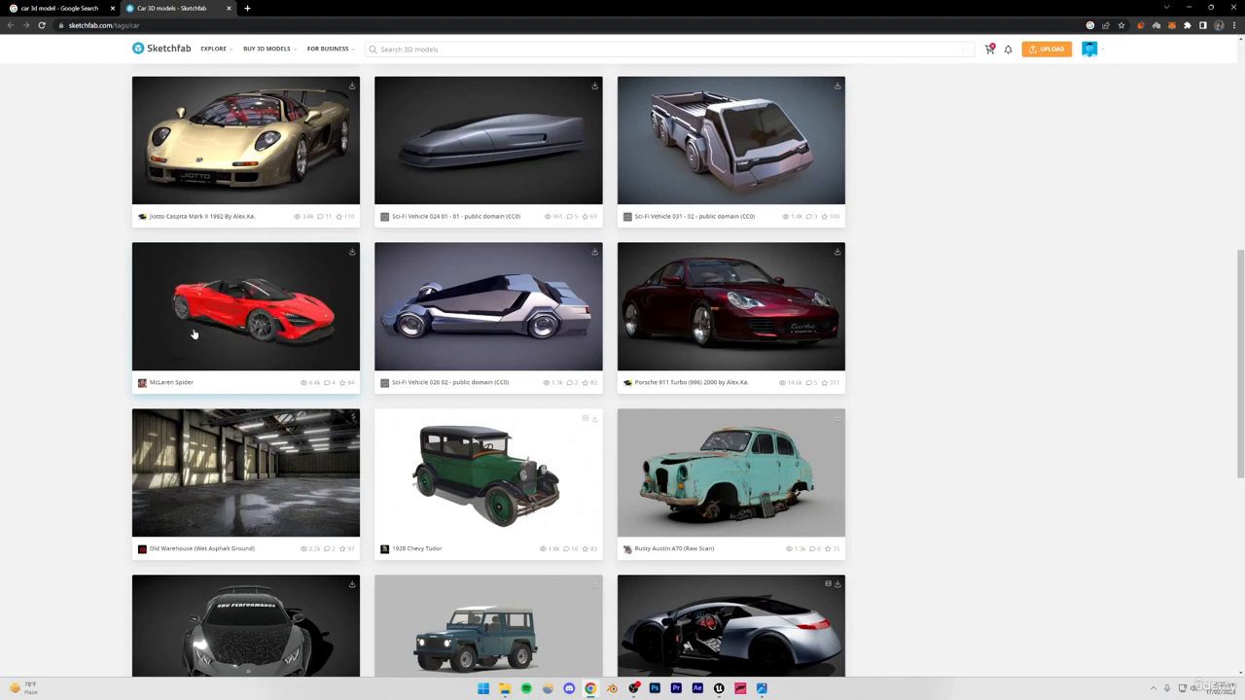
scroll(215, 330, "up", 3)
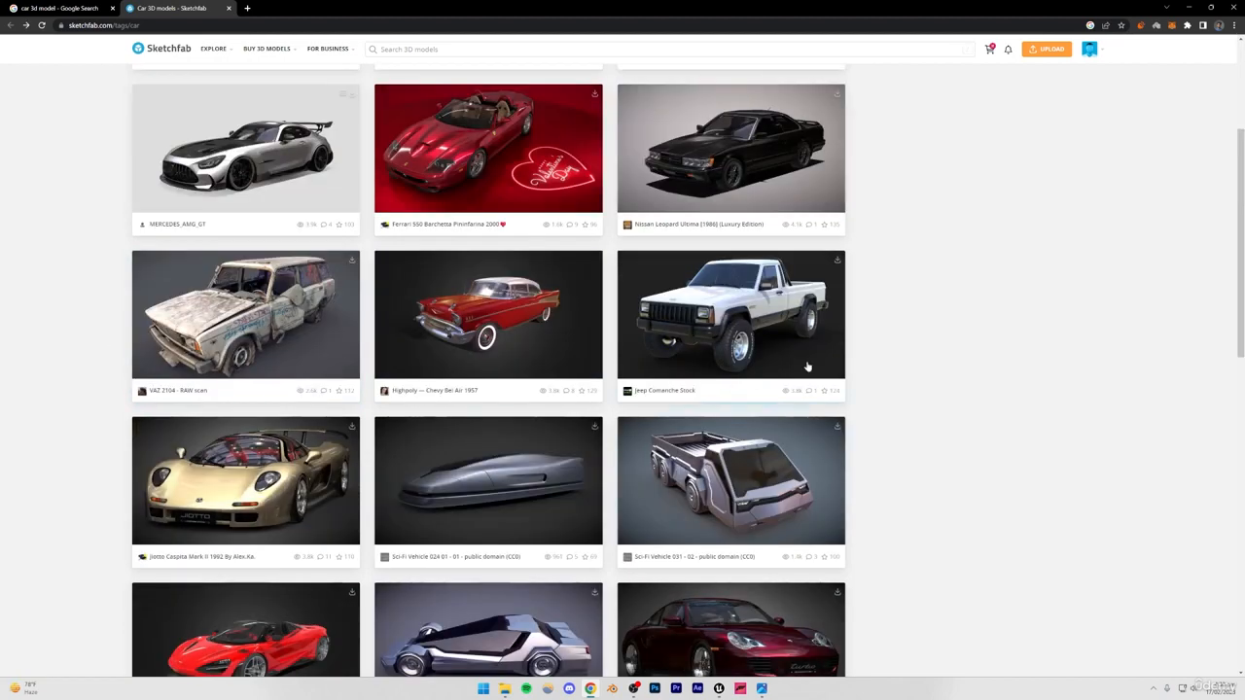
scroll(863, 328, "down", 3)
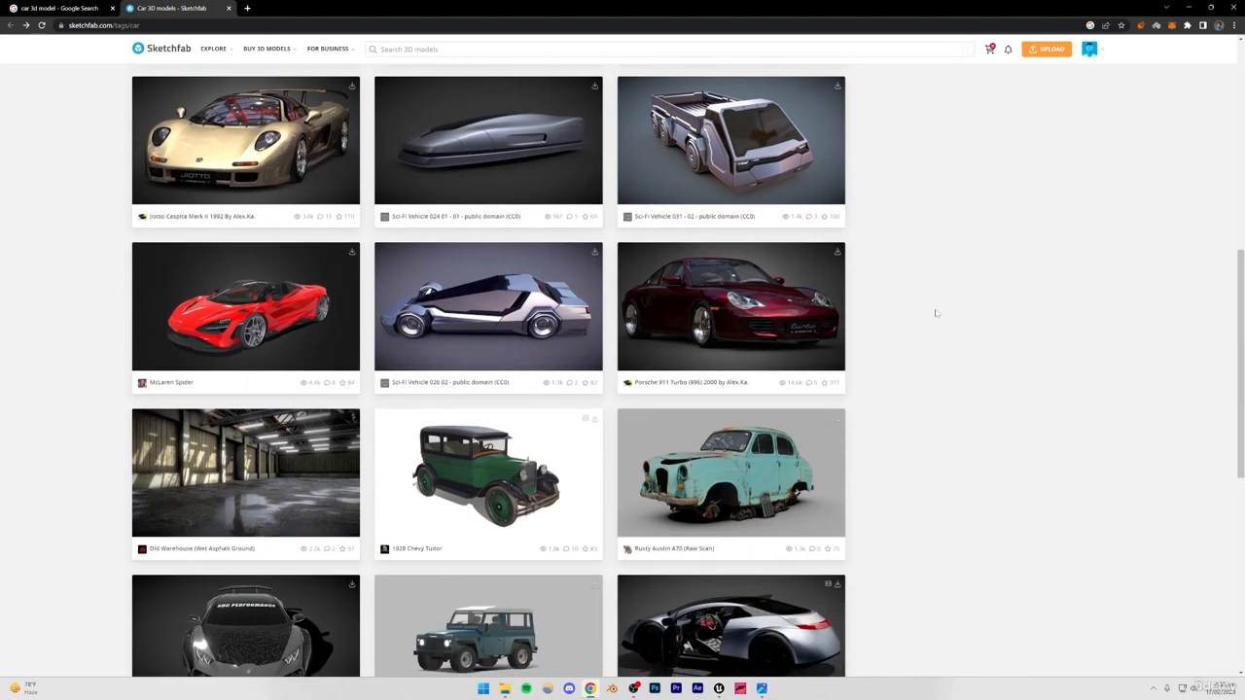
scroll(929, 316, "up", 1)
Open the McLaren Spider model page in a new tab and inspect the car up close in the 3D viewer.
right_click(258, 409)
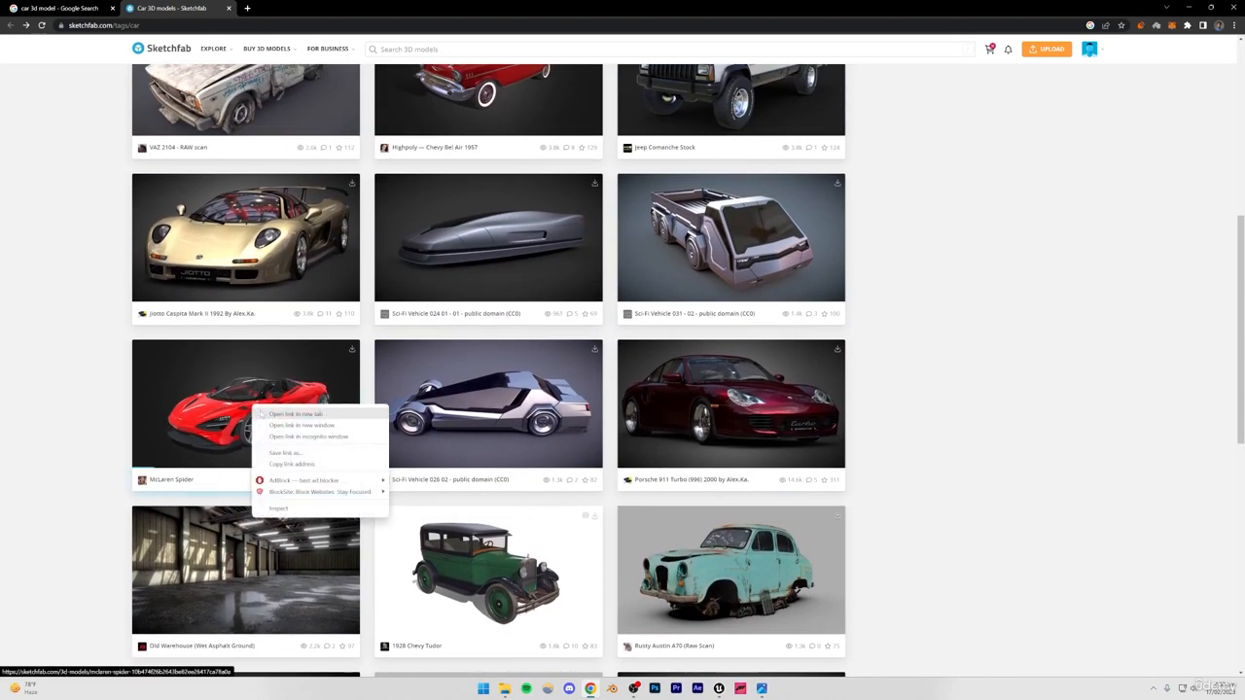
left_click(292, 417)
left_click(295, 8)
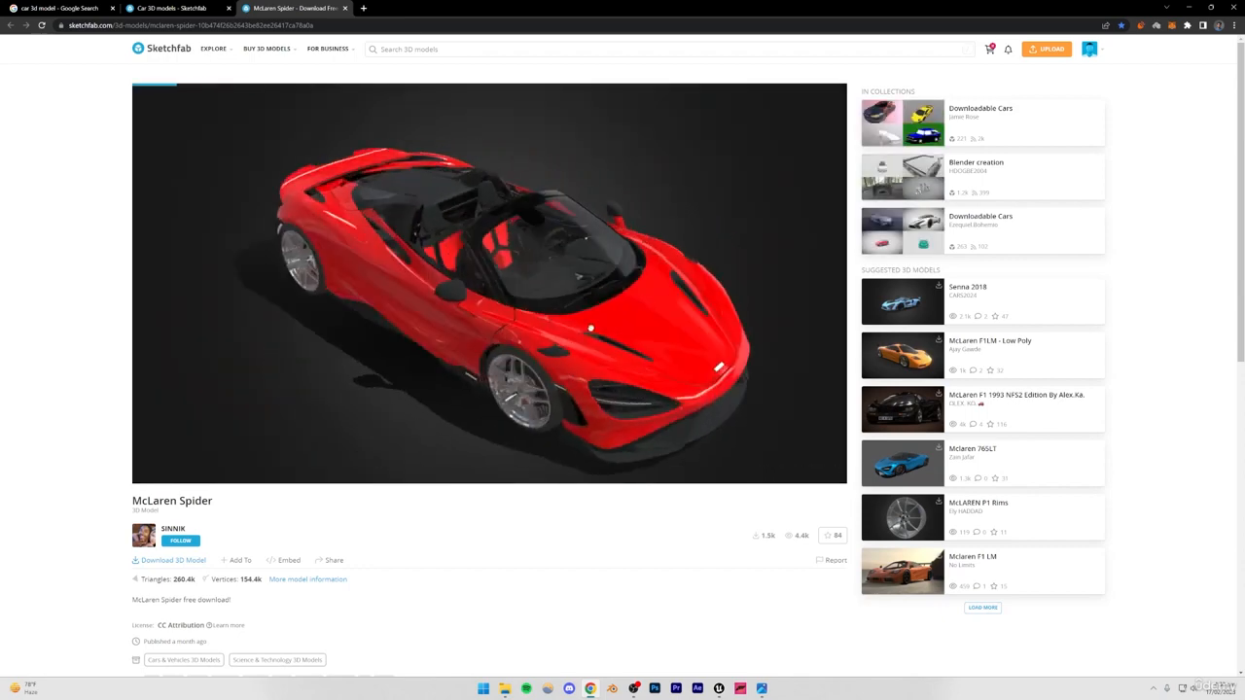
mouse_move(468, 289)
left_mouse_down()
mouse_move(515, 306)
mouse_move(547, 352)
mouse_move(407, 309)
mouse_move(447, 289)
left_mouse_up()
scroll(407, 309, "up", 5)
left_click_drag(557, 308, 370, 250)
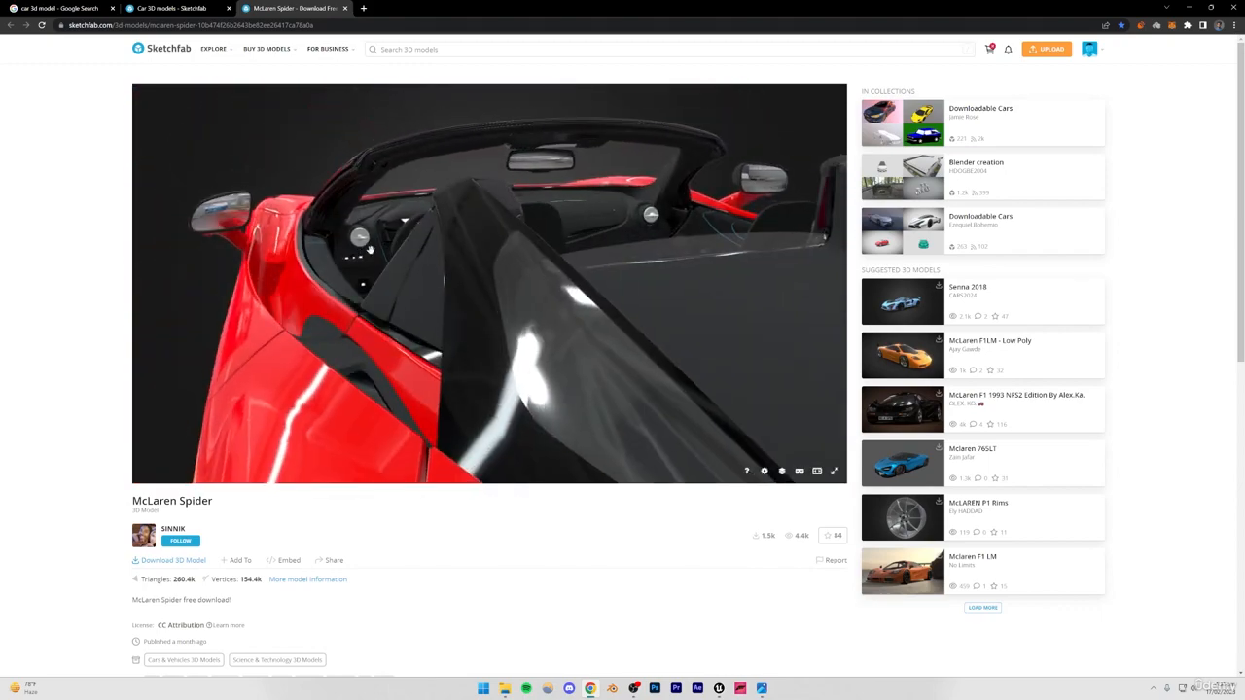
Compare the McLaren Spider model with the other downloadable cars in the Sketchfab listing.
left_click(137, 6)
scroll(870, 450, "up", 3)
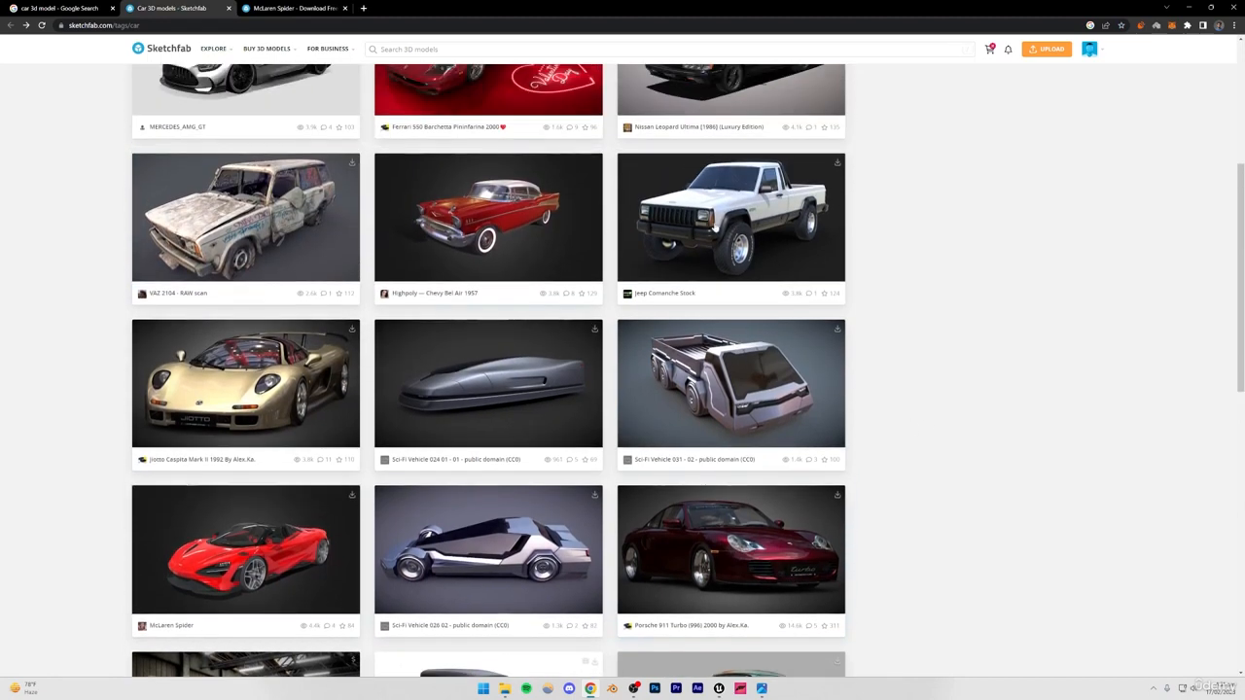
scroll(481, 292, "up", 2)
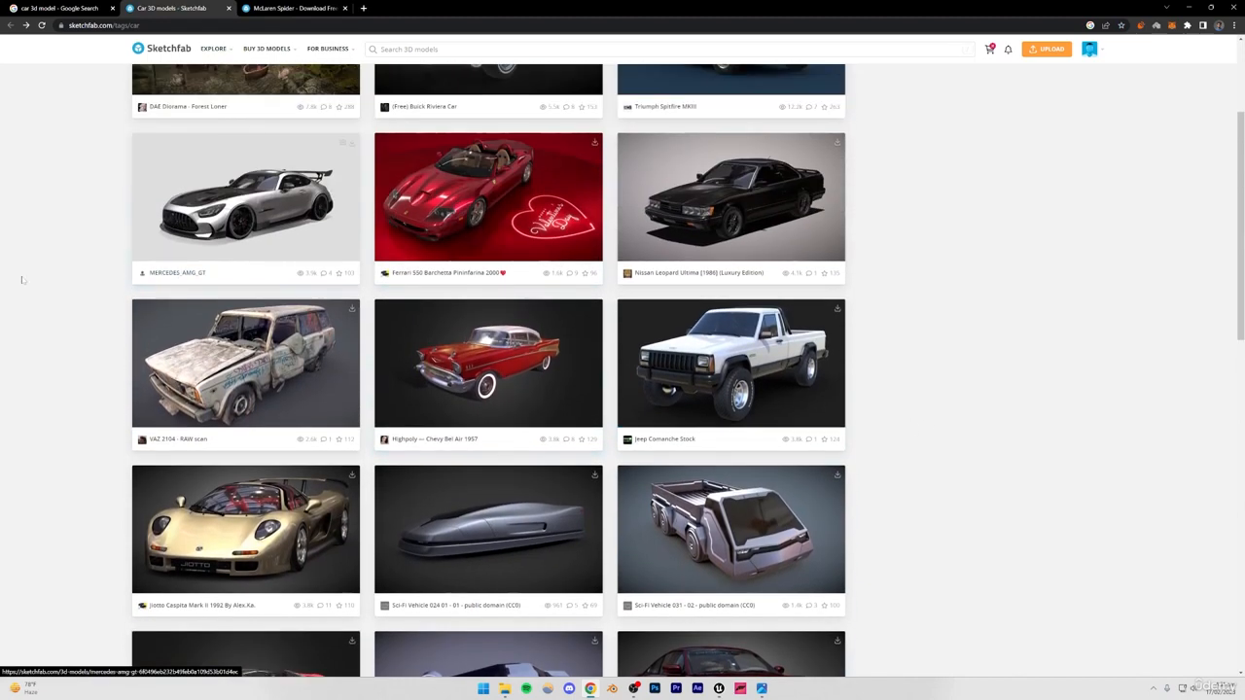
left_click(273, 7)
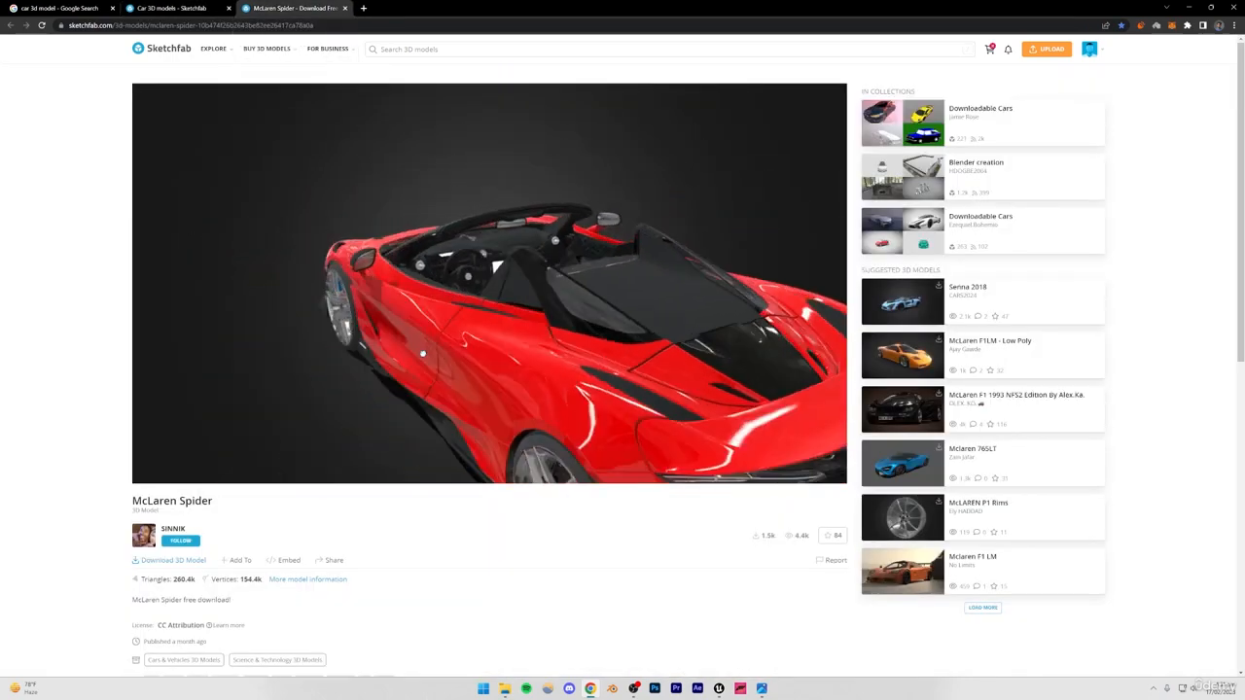
left_click_drag(422, 353, 465, 348)
left_click(159, 7)
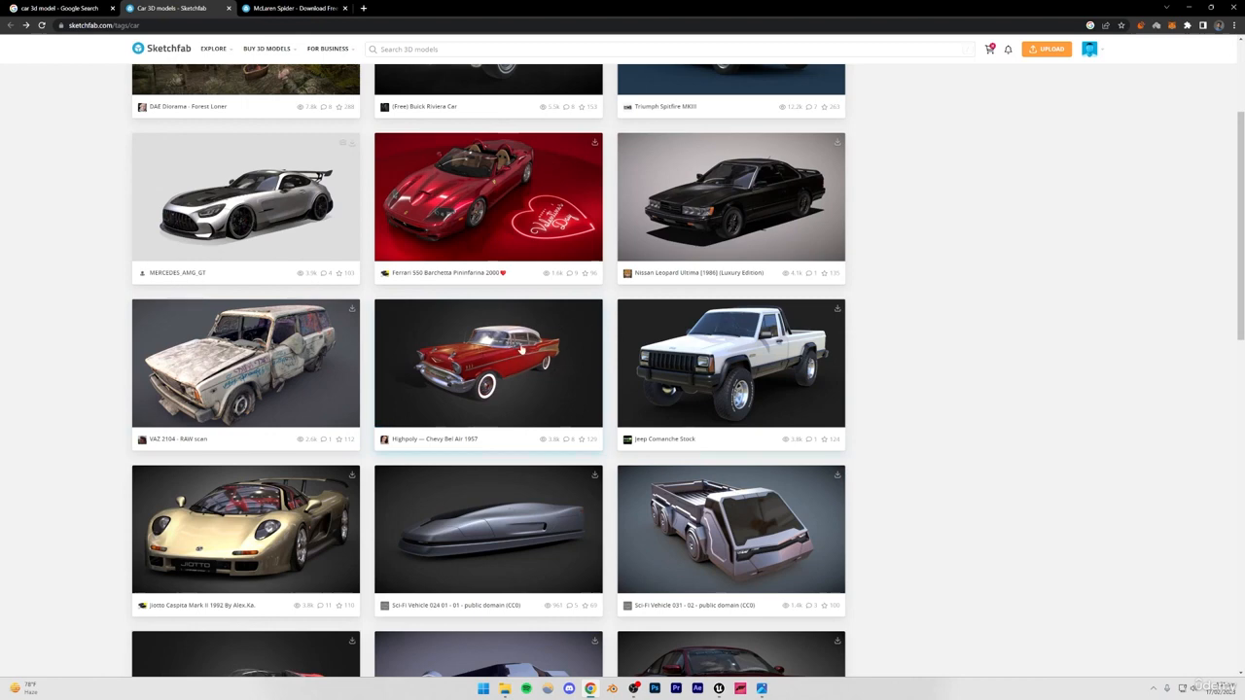
scroll(889, 340, "down", 5)
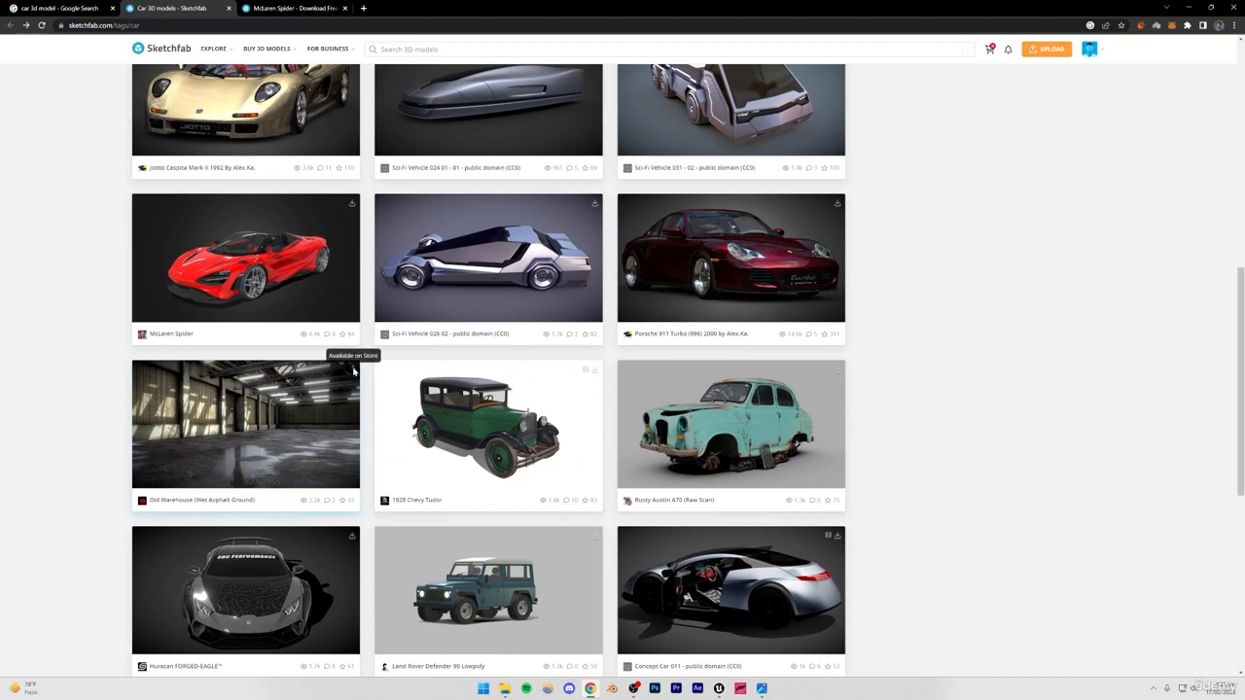
scroll(890, 437, "up", 5)
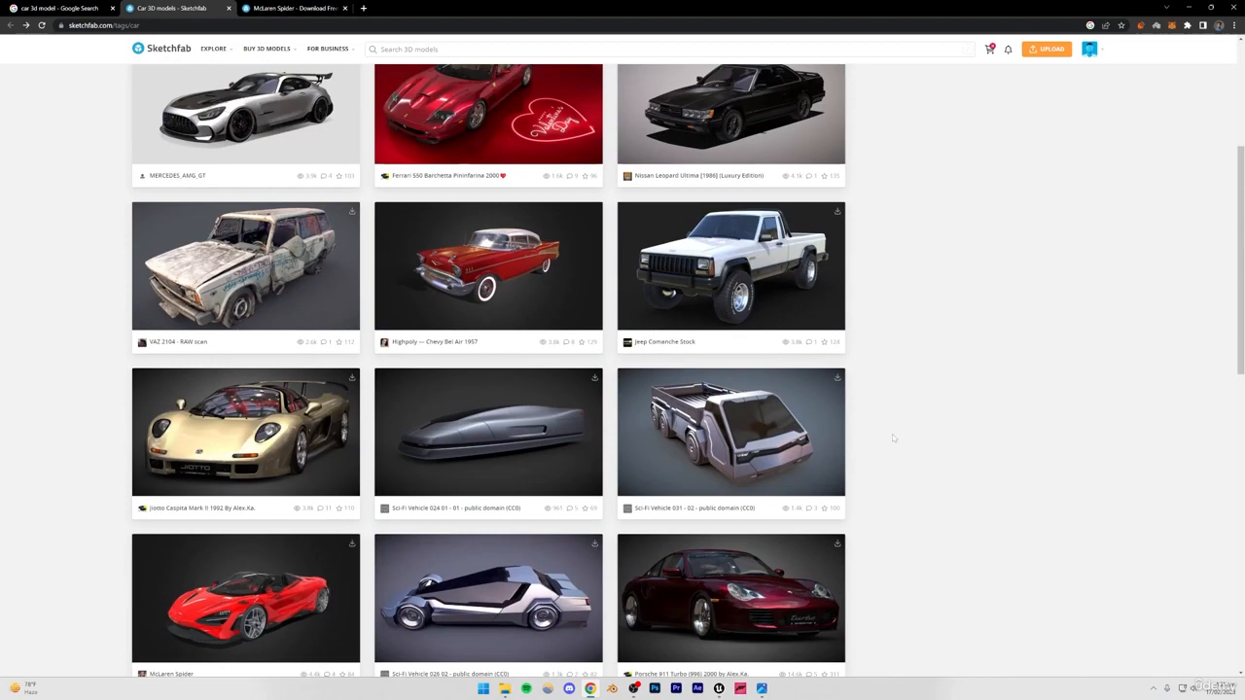
left_click(292, 8)
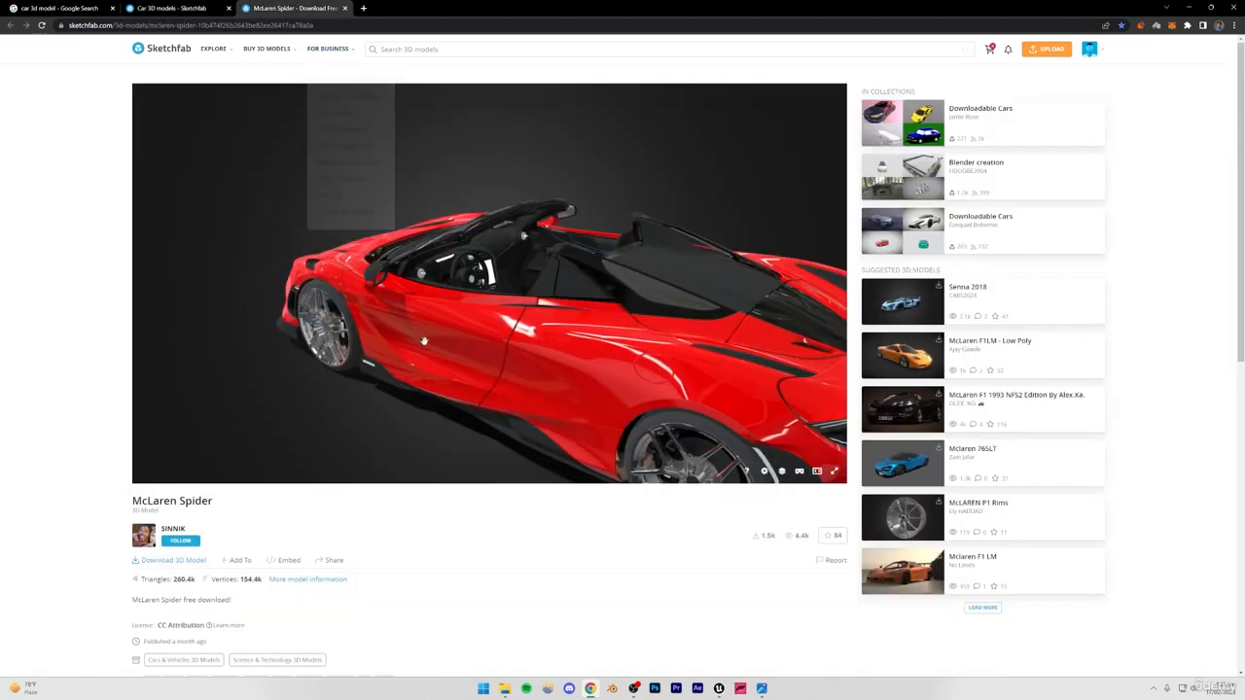
Start downloading the McLaren Spider model in its original obj format and cancel the download.
left_click(166, 561)
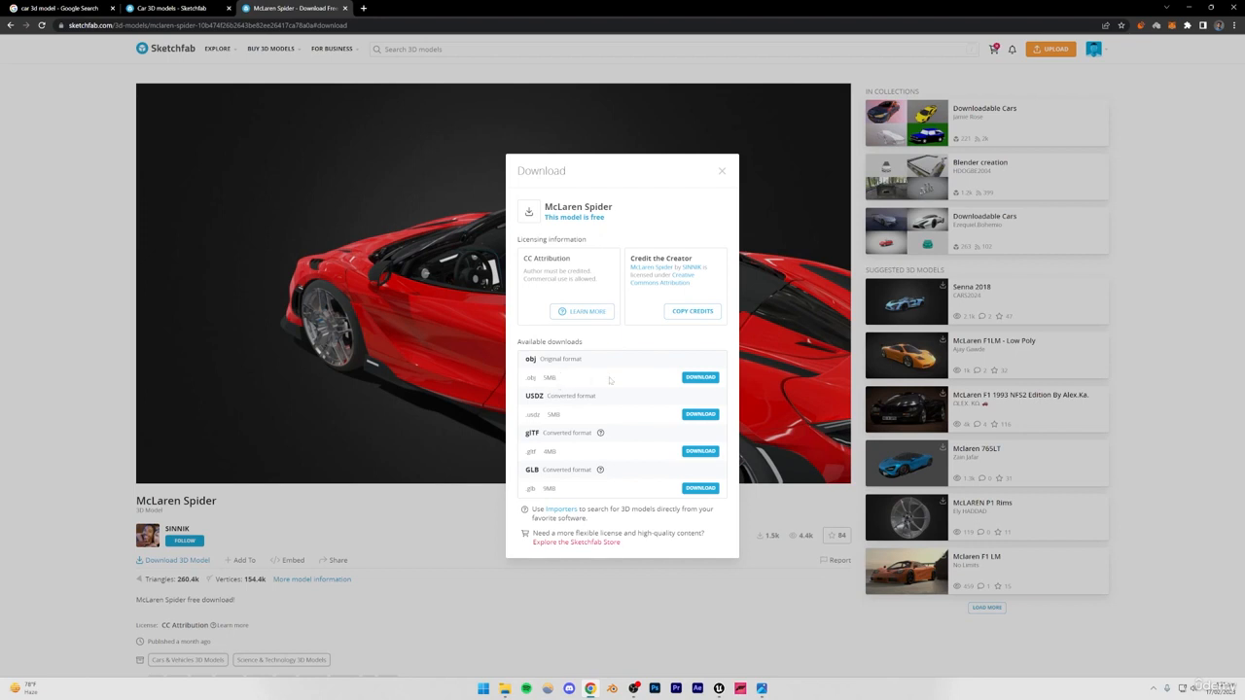
left_click(699, 379)
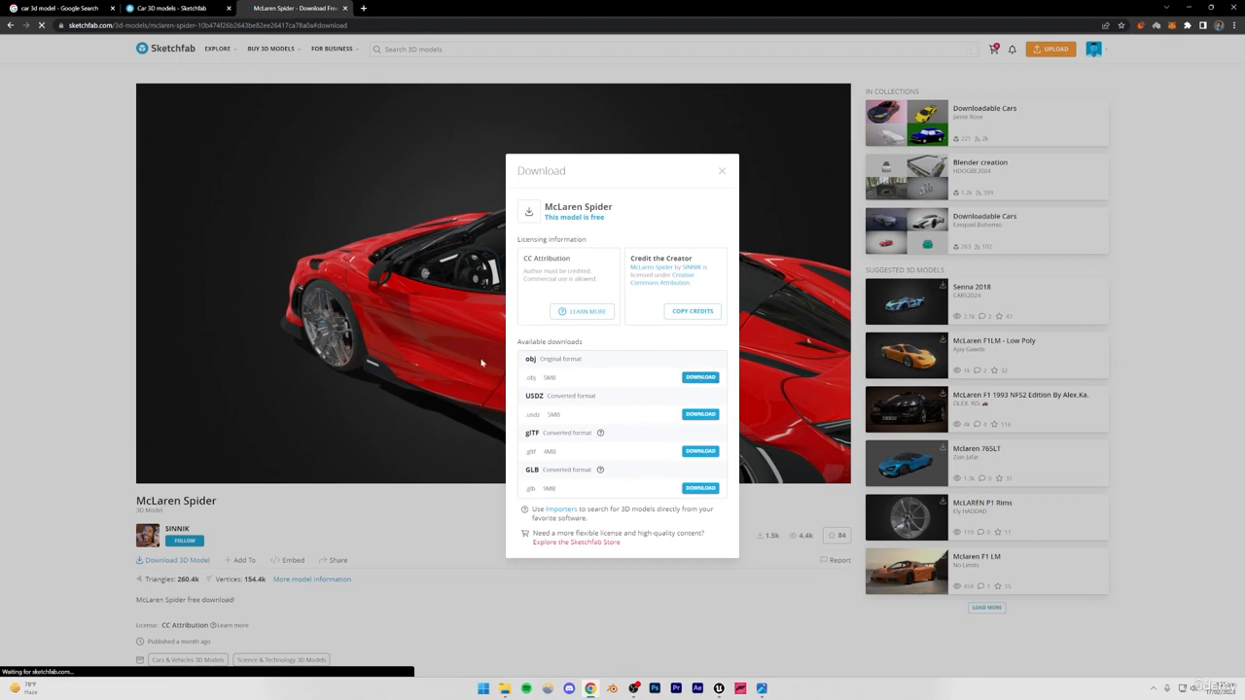
left_click(103, 663)
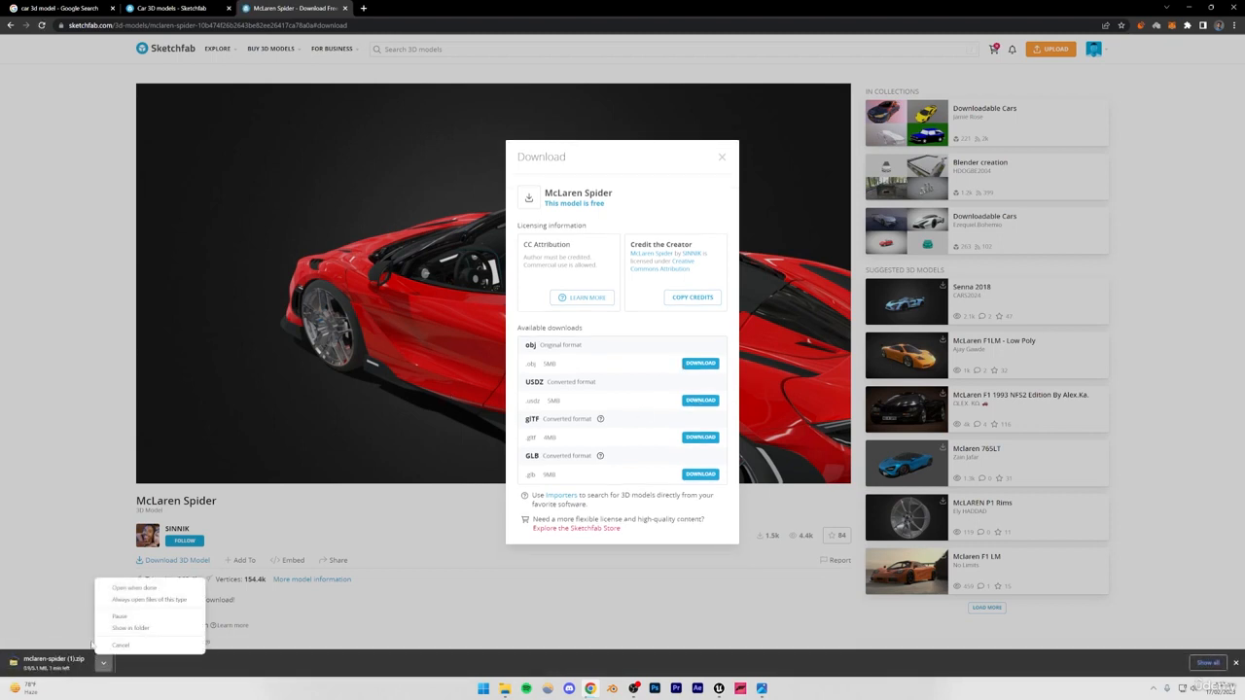
left_click(121, 645)
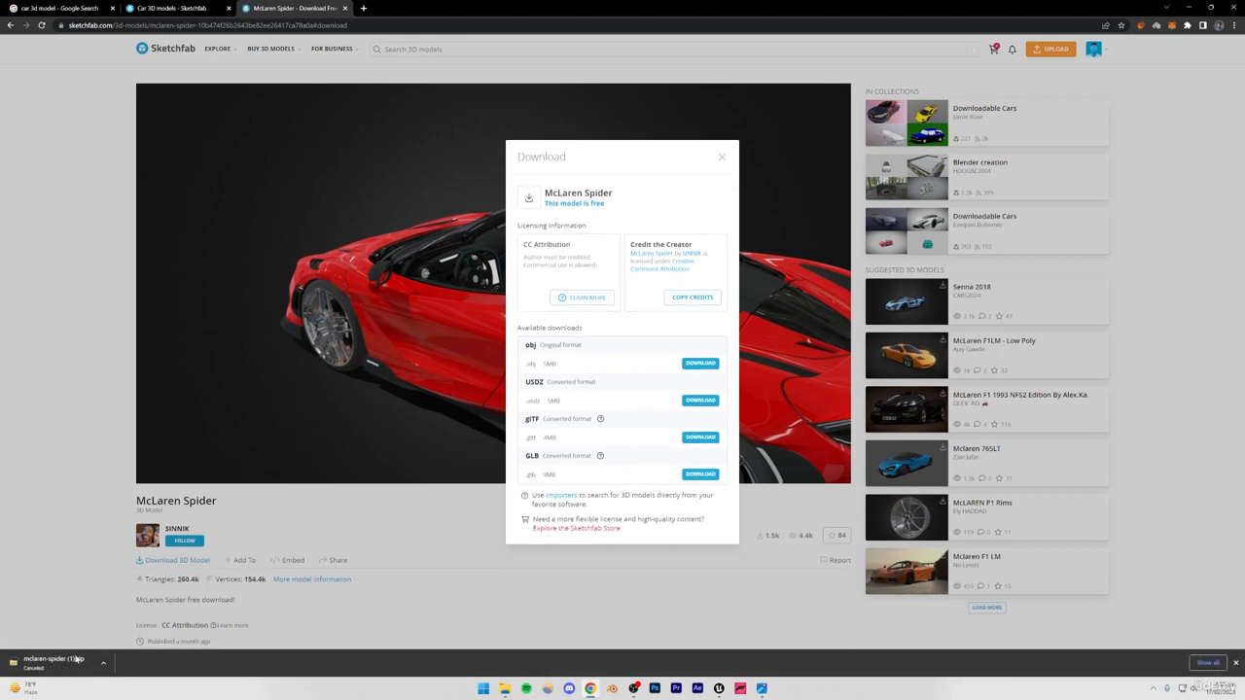
Open the mcclarenspider.rar archive in the source folder of mclaren-spider.zip among the downloaded files in File Explorer.
left_click(505, 689)
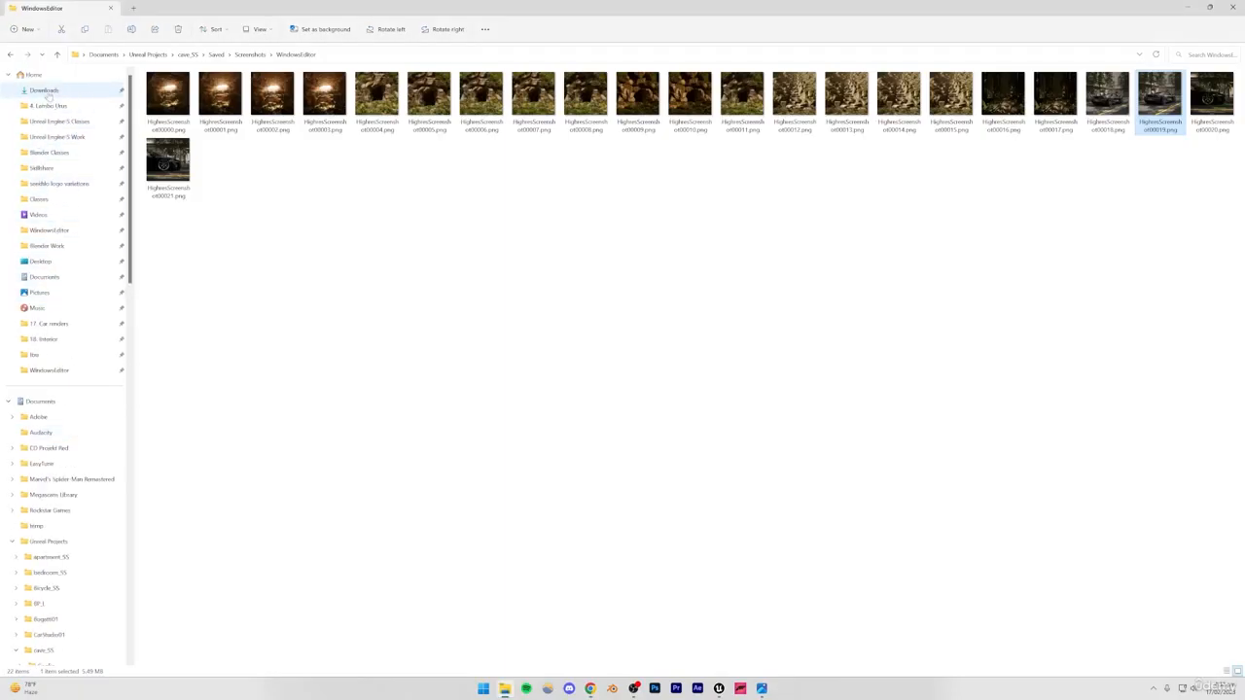
left_click(44, 89)
double_click(160, 102)
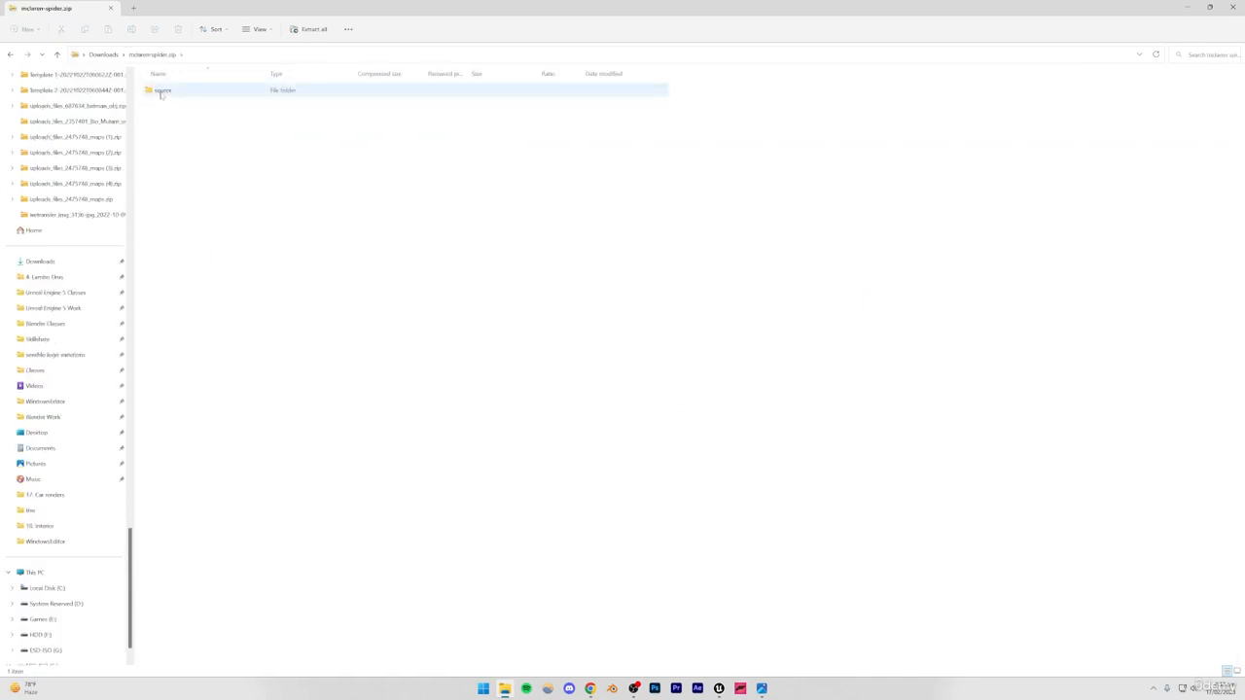
double_click(163, 91)
double_click(180, 90)
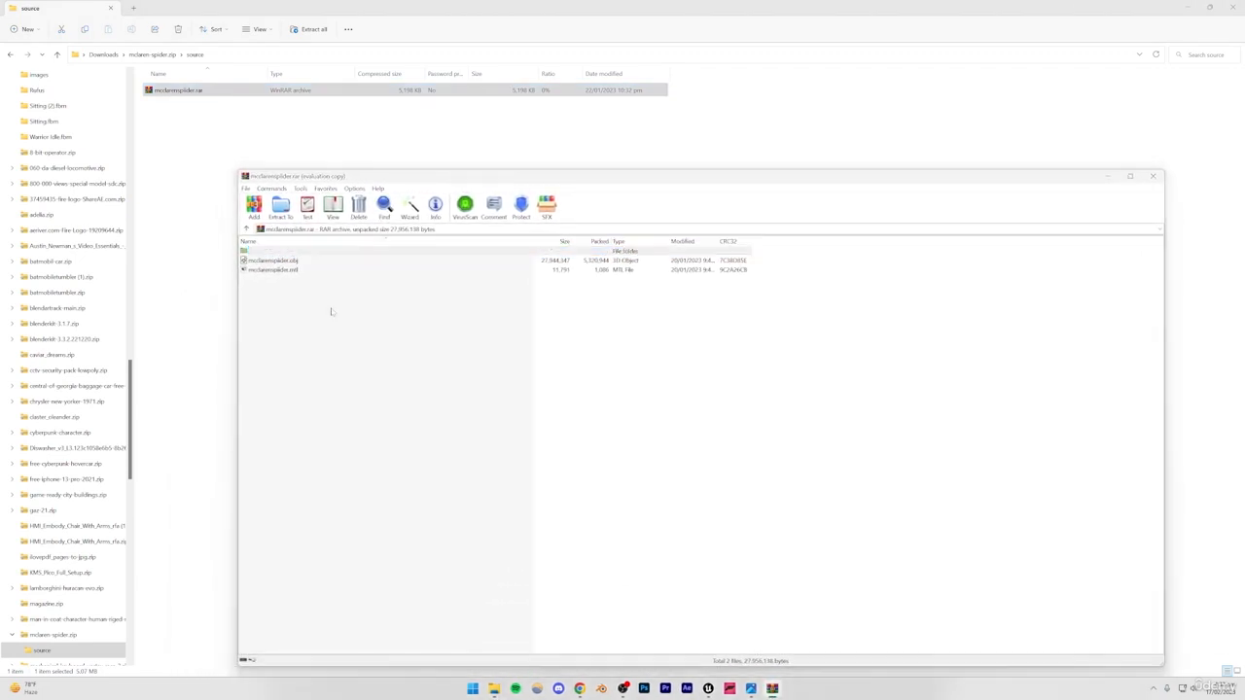
Extract the mcclarenspider obj model and its mtl file from the archive to the desktop.
left_click(753, 424)
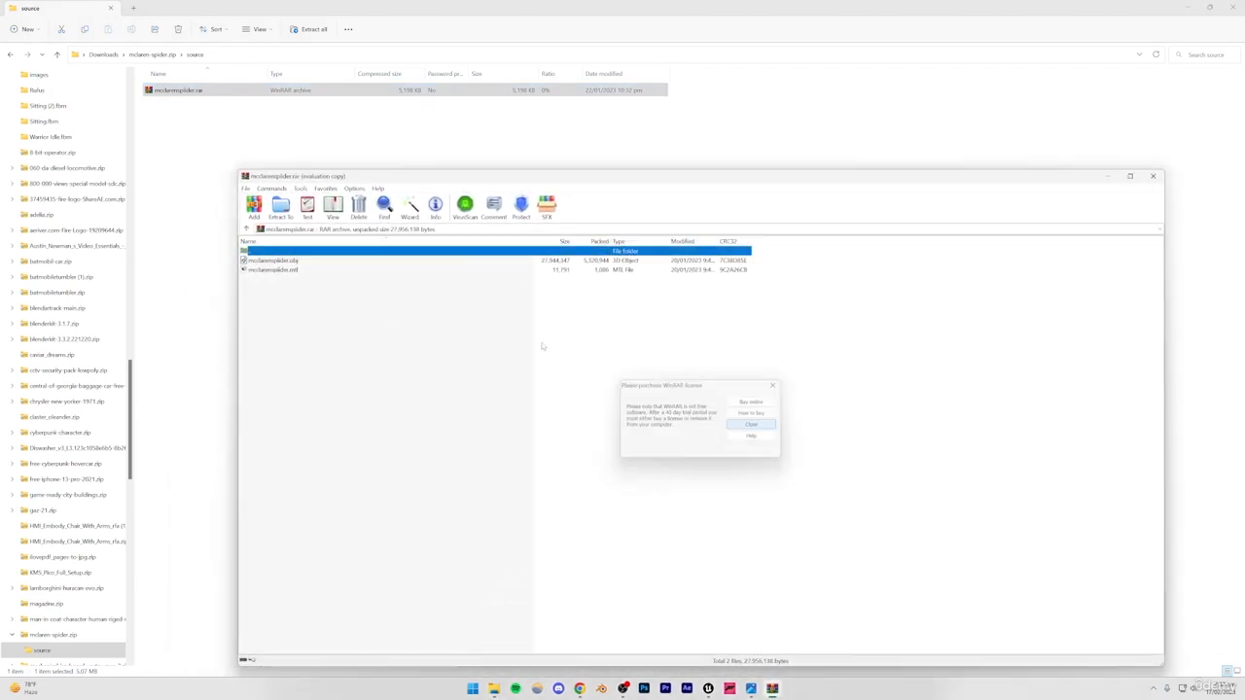
left_click(272, 260)
left_click(282, 270)
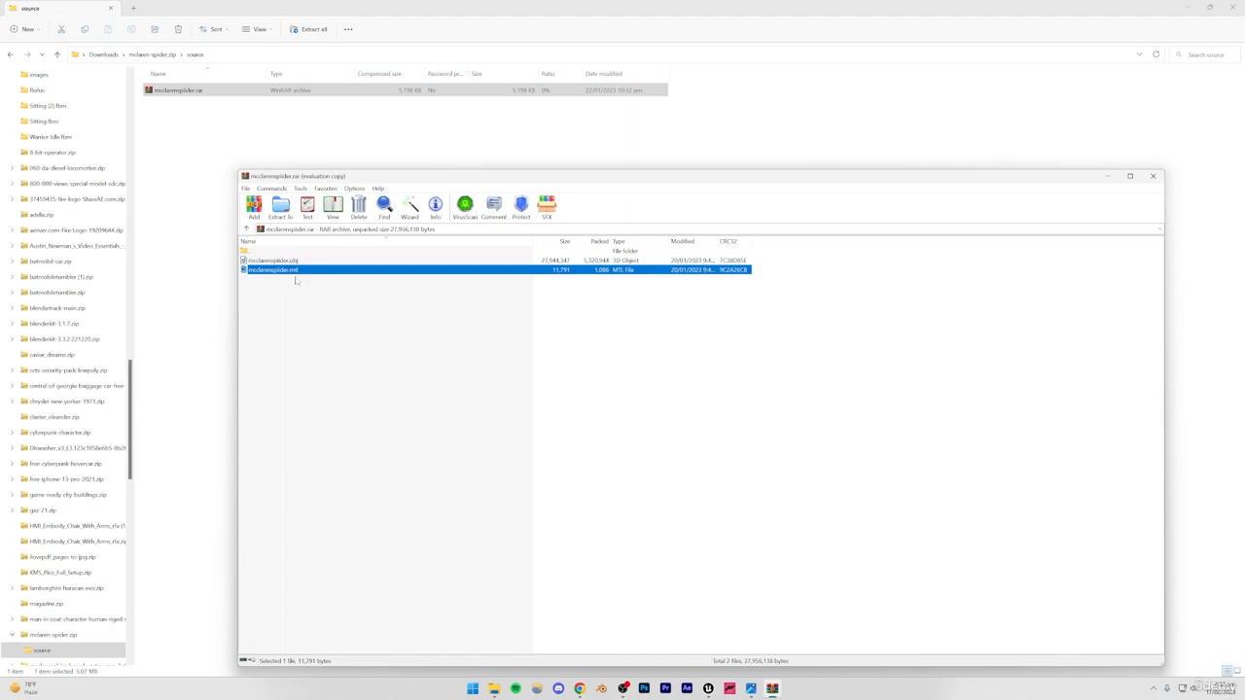
left_click(277, 282)
left_click_drag(260, 264, 671, 450)
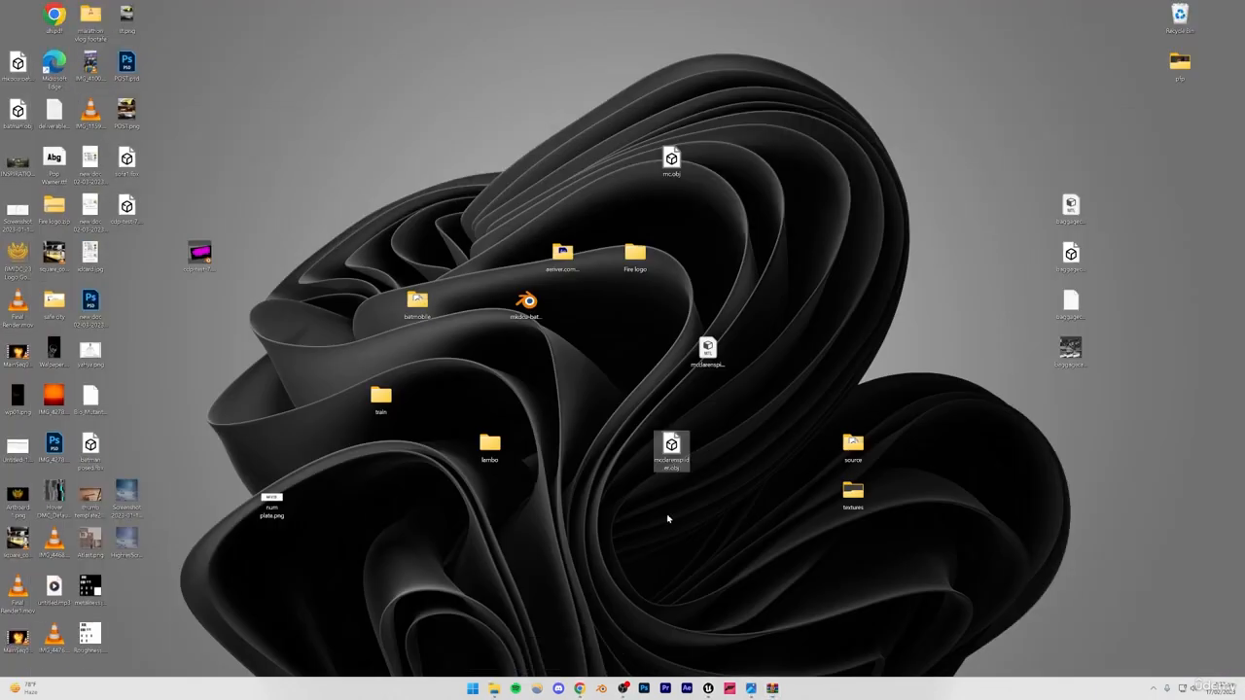
left_click(693, 497)
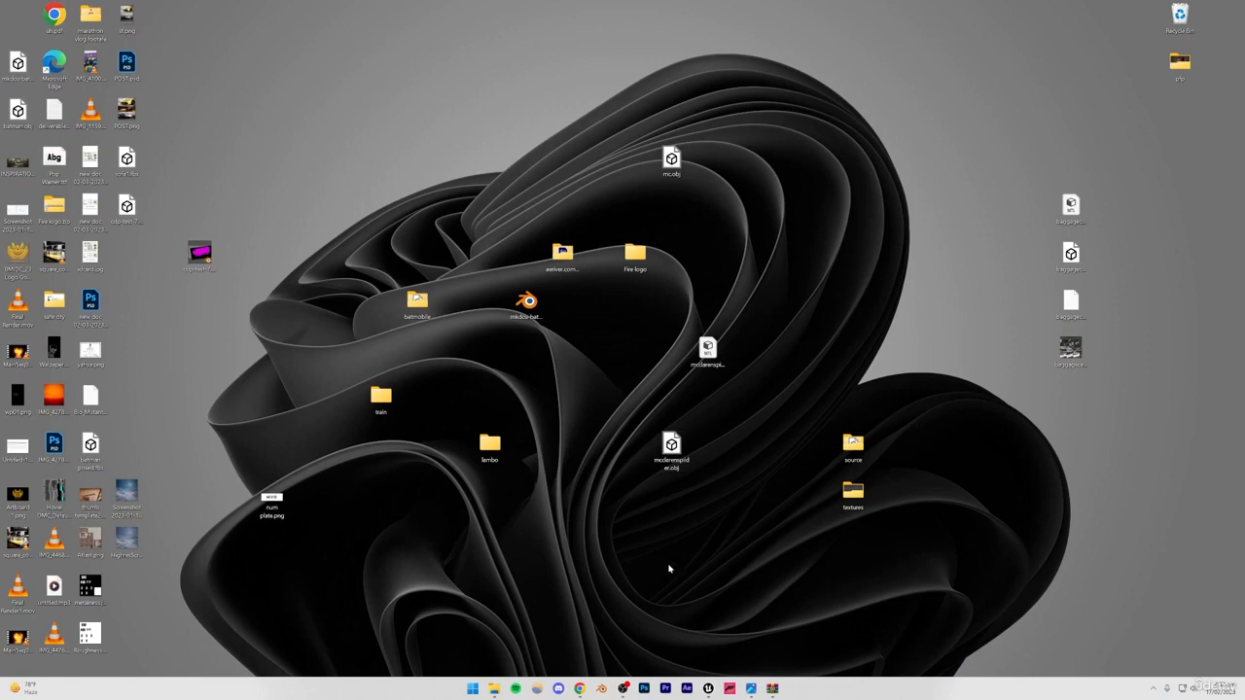
Switch to Unreal Engine and create a folder named car_SS inside the Content folder.
left_click(709, 688)
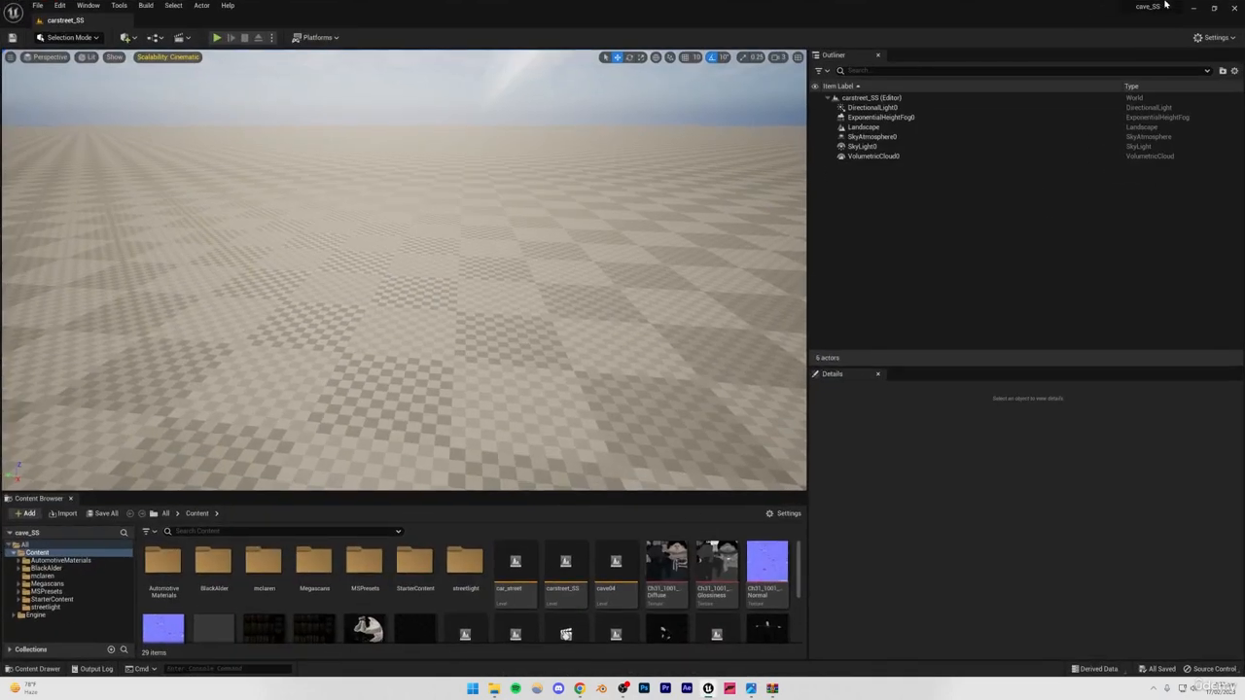
right_click(37, 553)
left_click(93, 335)
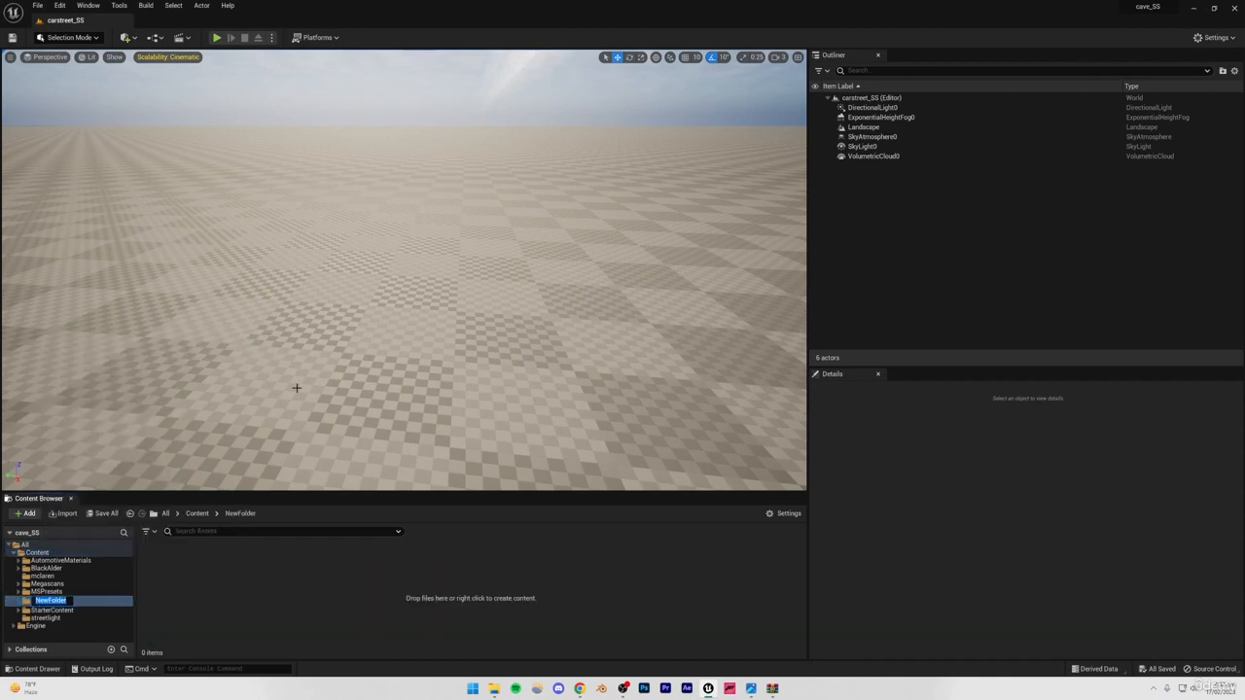
type("car_SS")
key("Return")
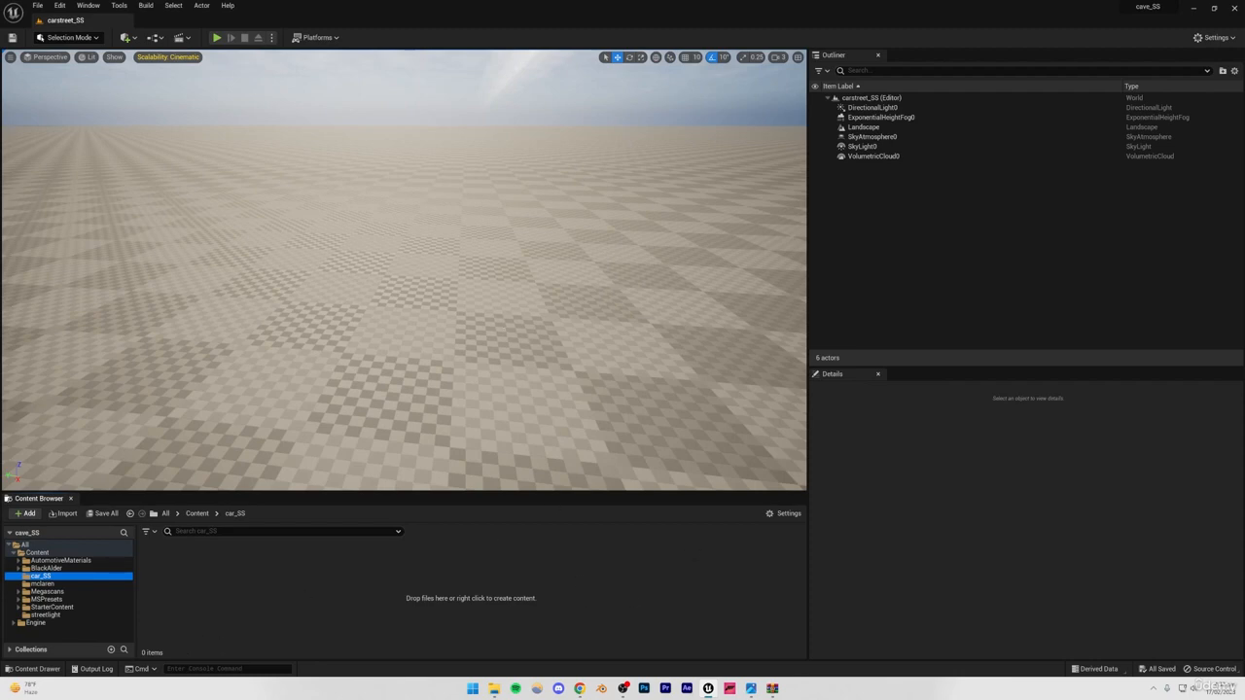
Try importing mcclarenspider.obj from the desktop into the car_SS folder with the default import settings.
left_click(469, 141)
key("Escape")
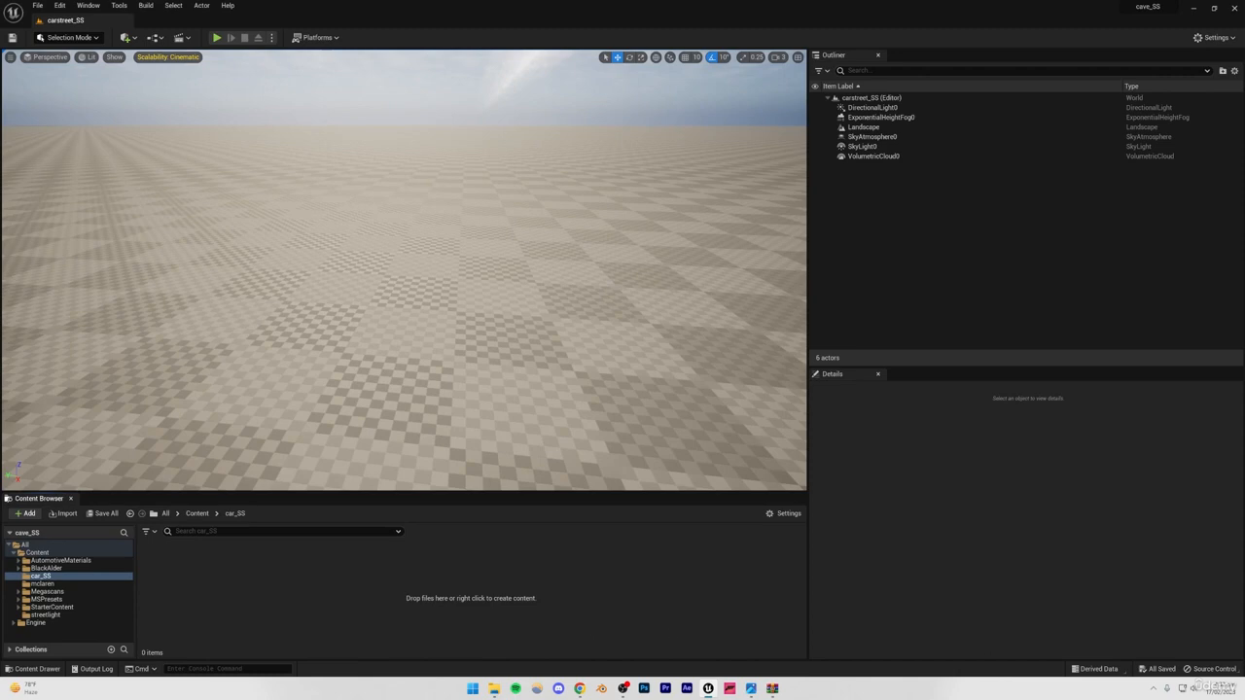
key("super+d")
left_click_drag(672, 450, 348, 598)
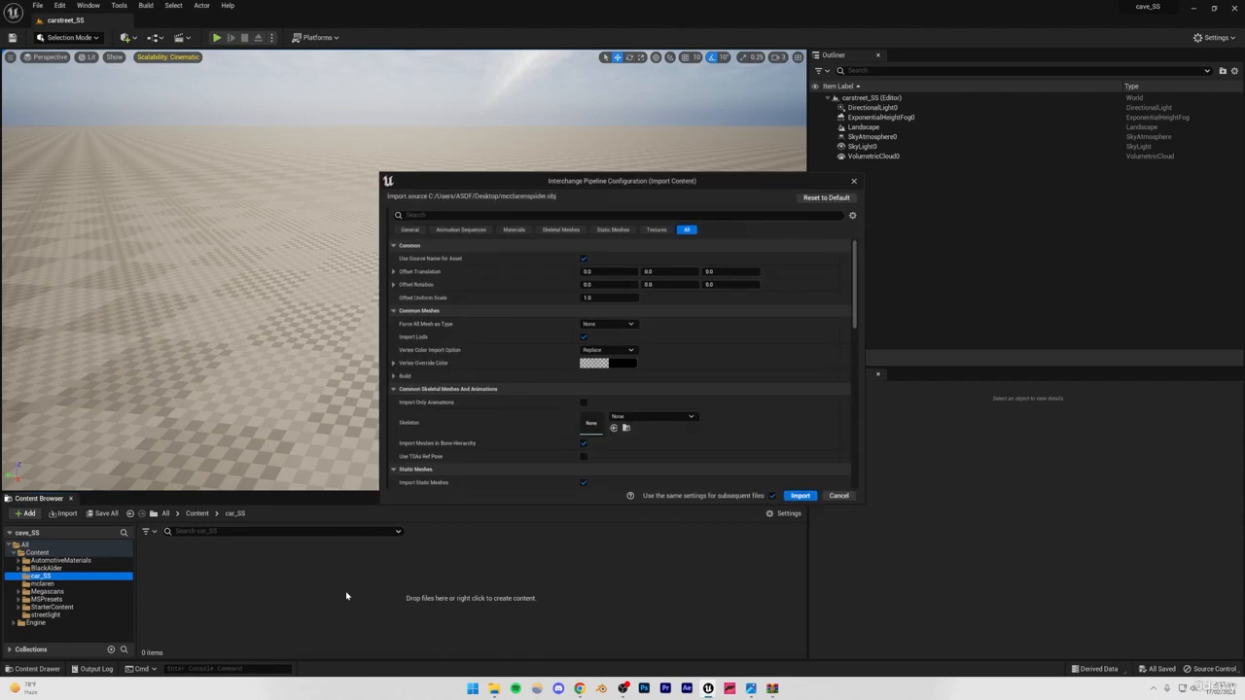
left_click(800, 497)
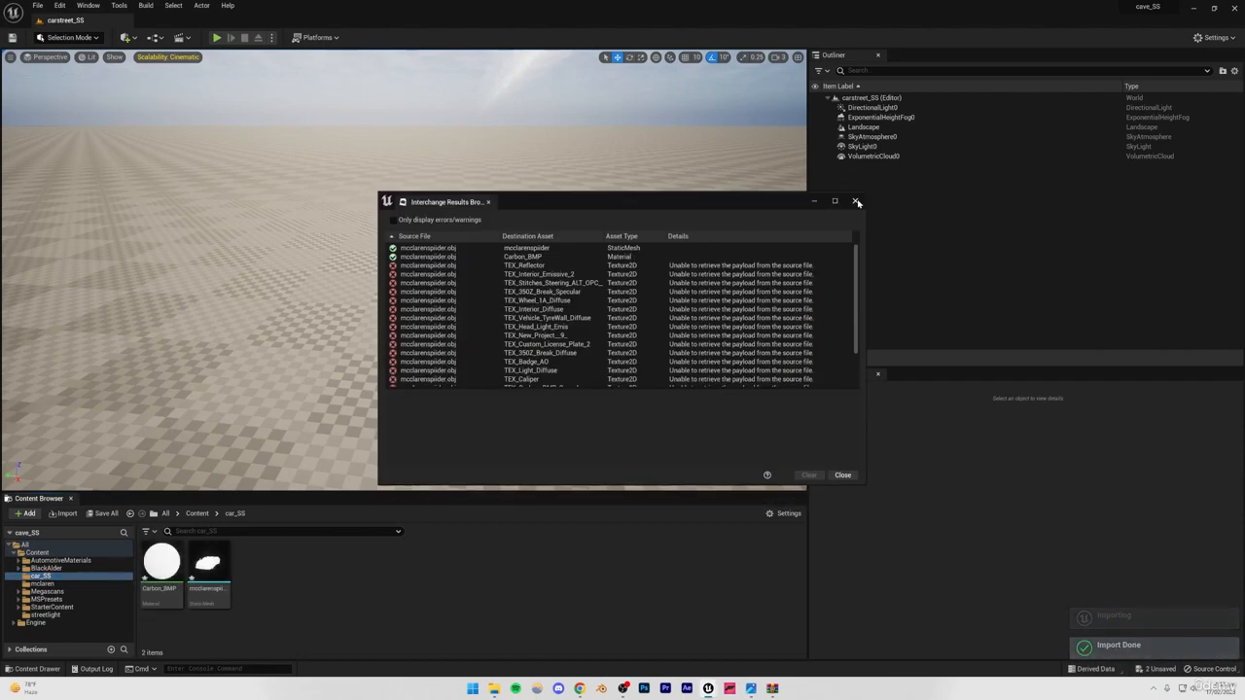
left_click(856, 203)
left_click(249, 604)
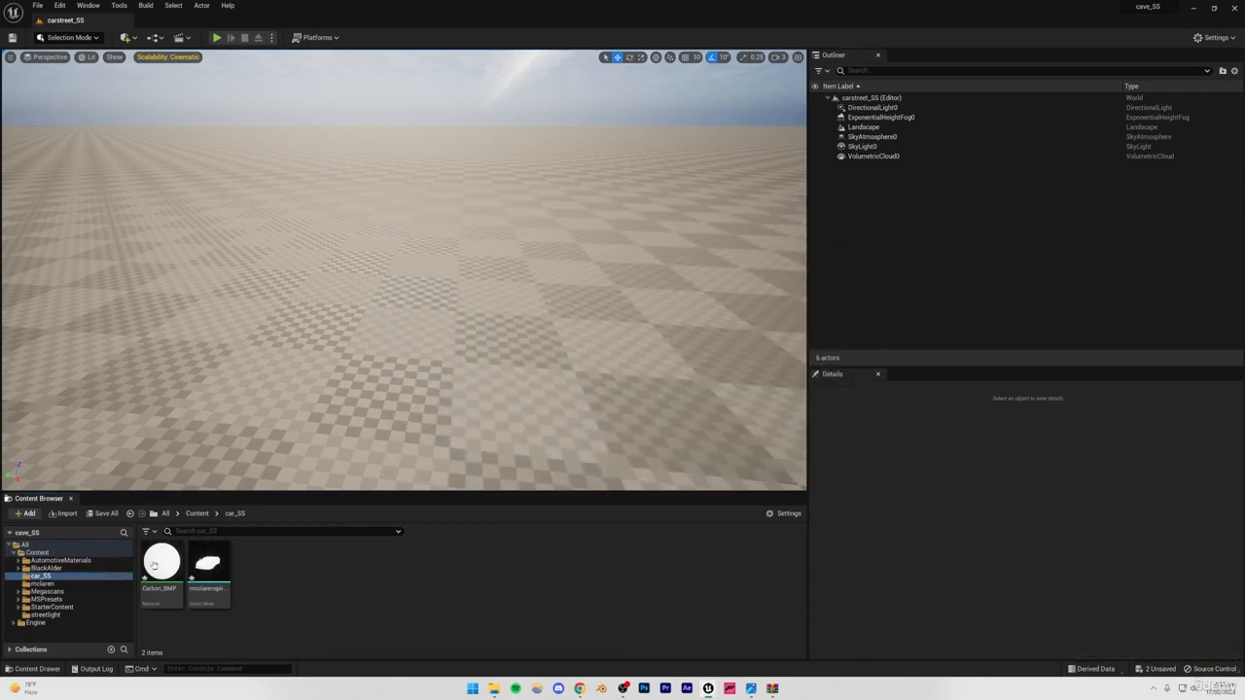
Place the imported McLaren mesh on the landscape and inspect how it looks in the level.
left_click_drag(208, 574, 460, 322)
left_click(379, 227)
right_click_drag(379, 227, 622, 247)
right_click_drag(243, 350, 391, 331)
left_click(391, 332)
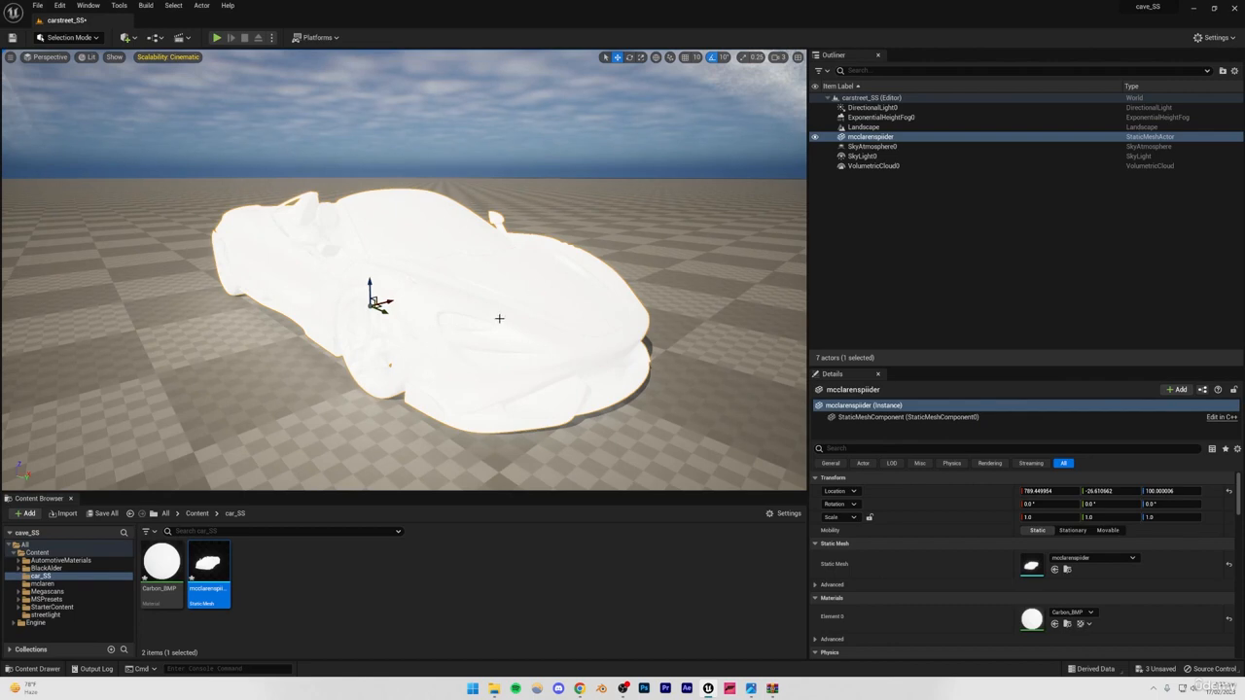
Undo the last selection changes and delete the McLaren mesh from the level.
key("ctrl+z")
key("ctrl+z")
left_click(321, 586)
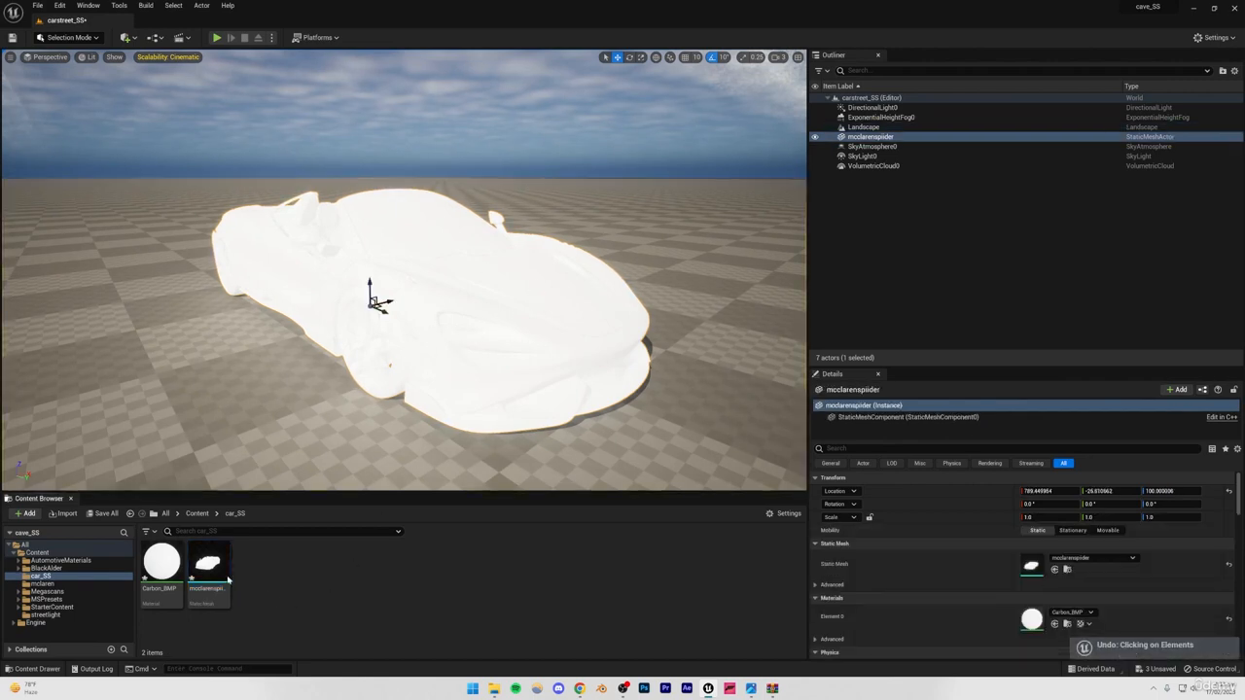
key("Delete")
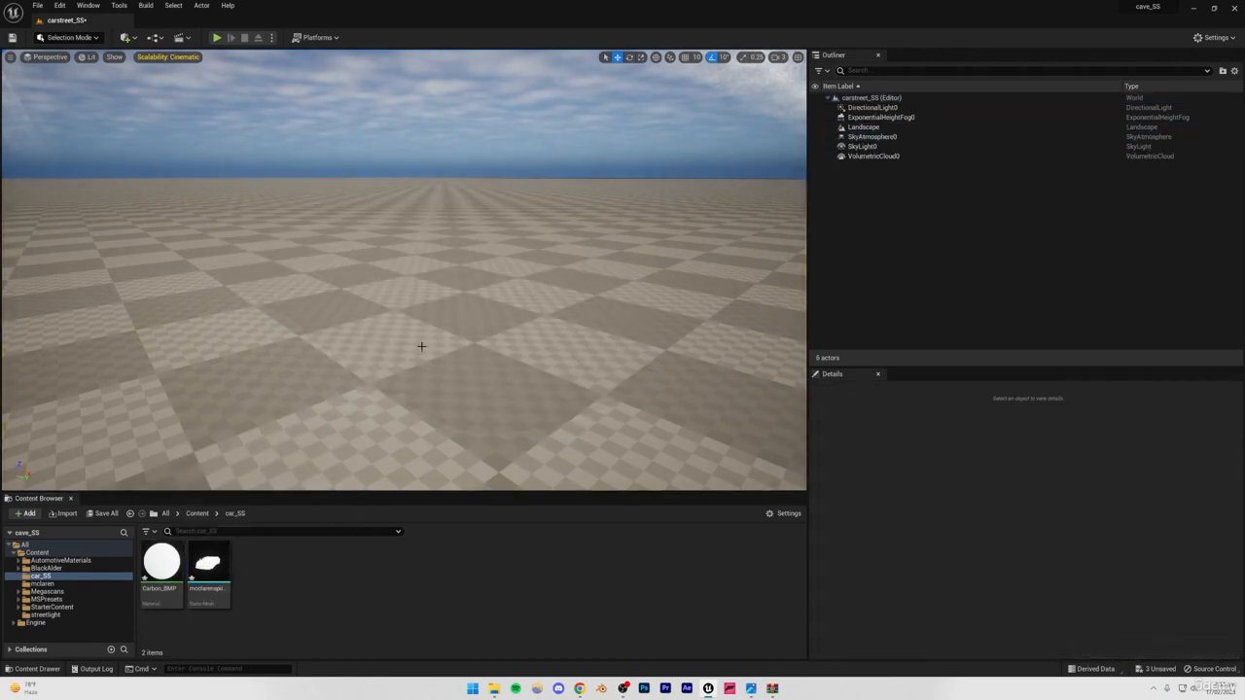
Force delete the Carbon_BMP material and the McLaren static mesh from the car_SS folder.
left_click(161, 569)
left_click(209, 572, "shift")
key("Delete")
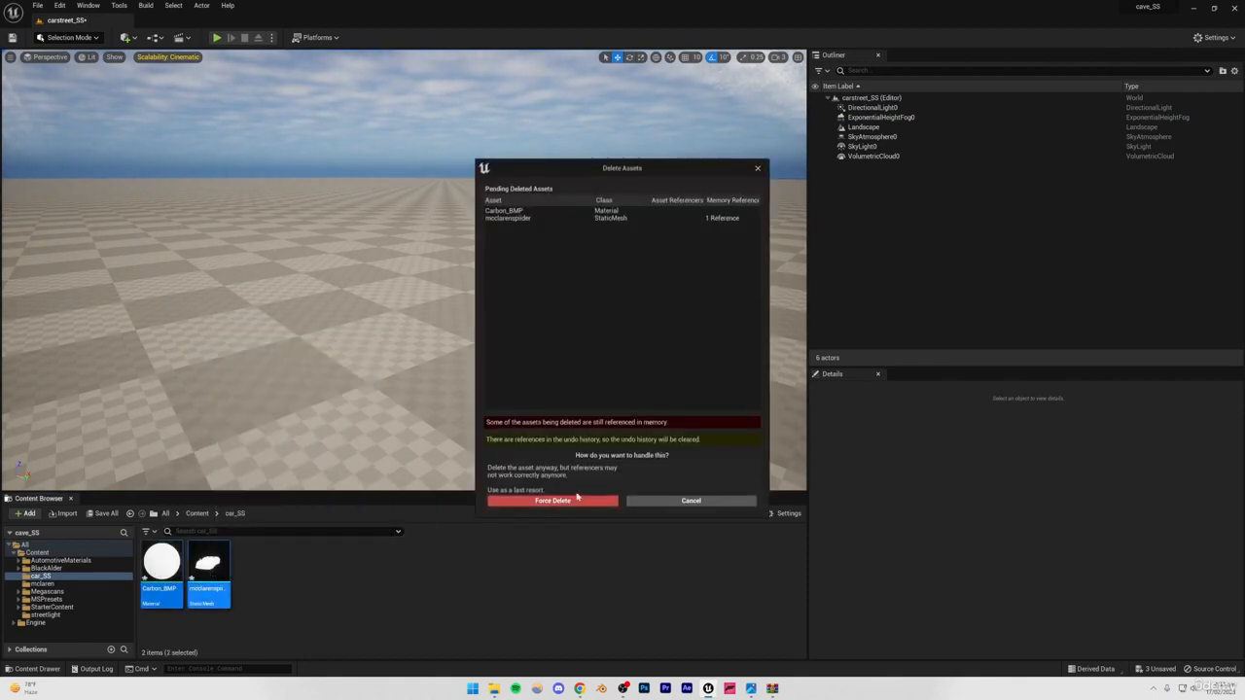
left_click(572, 501)
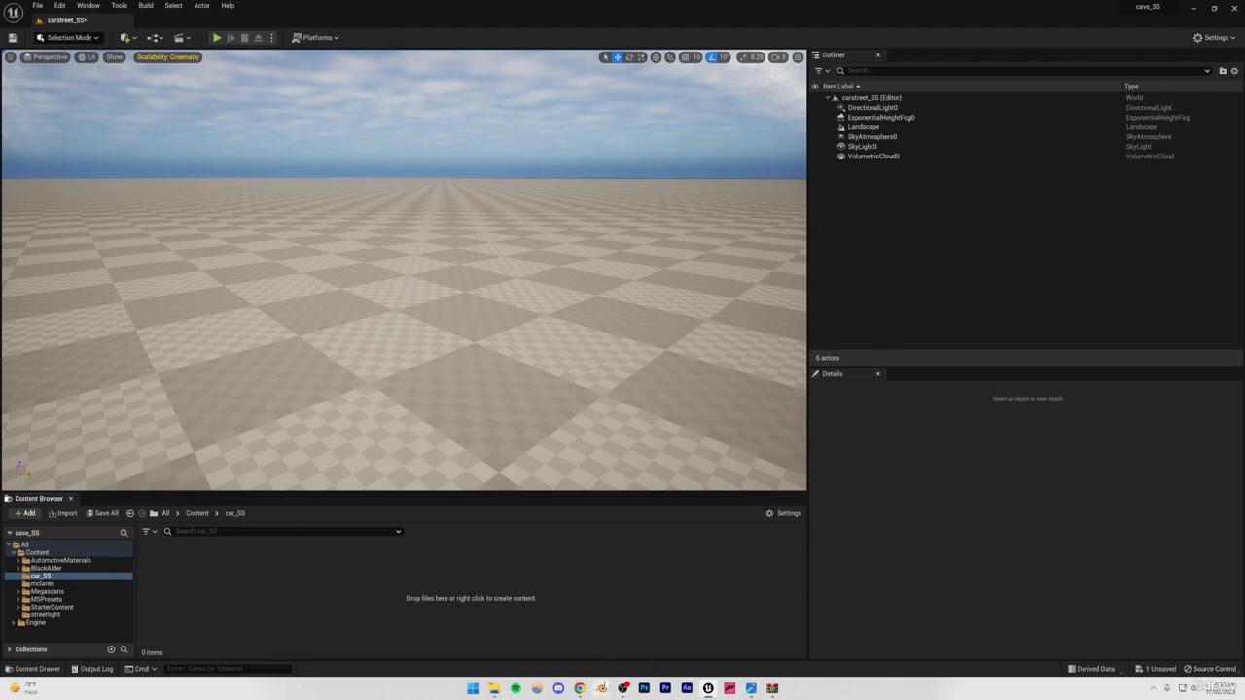
Switch to Blender and delete the default camera, cube and light from the new scene.
left_click(601, 689)
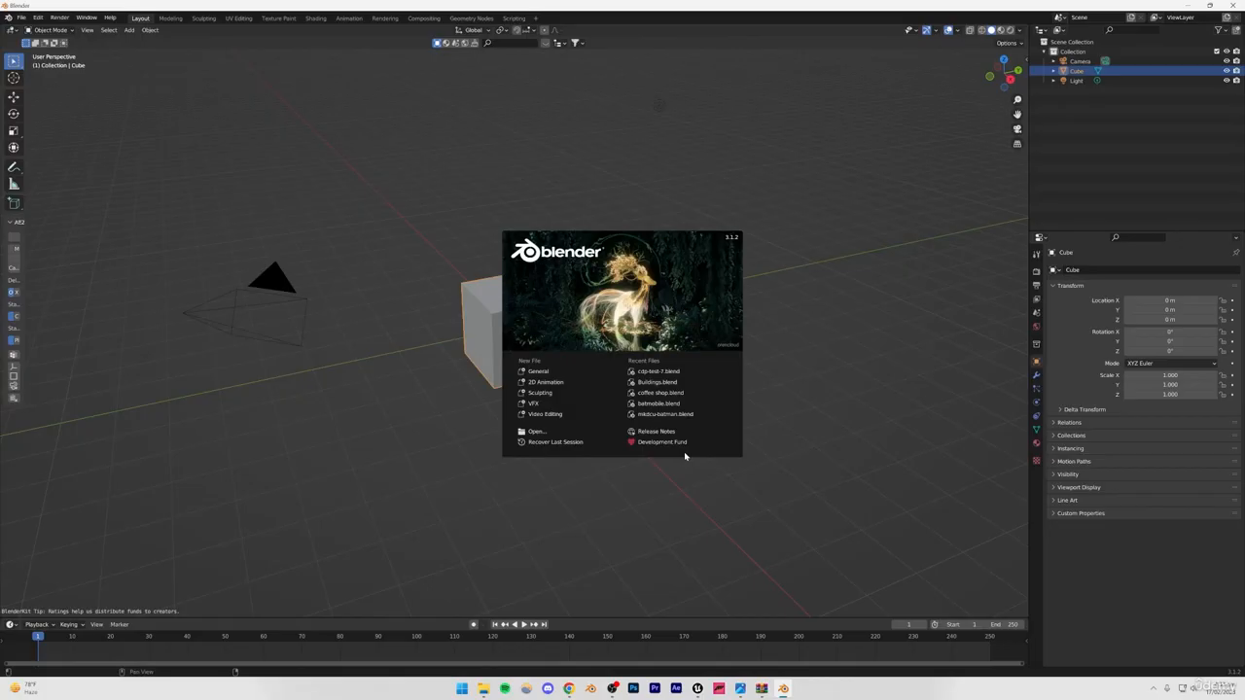
left_click(597, 462)
left_click_drag(322, 175, 676, 425)
key("Delete")
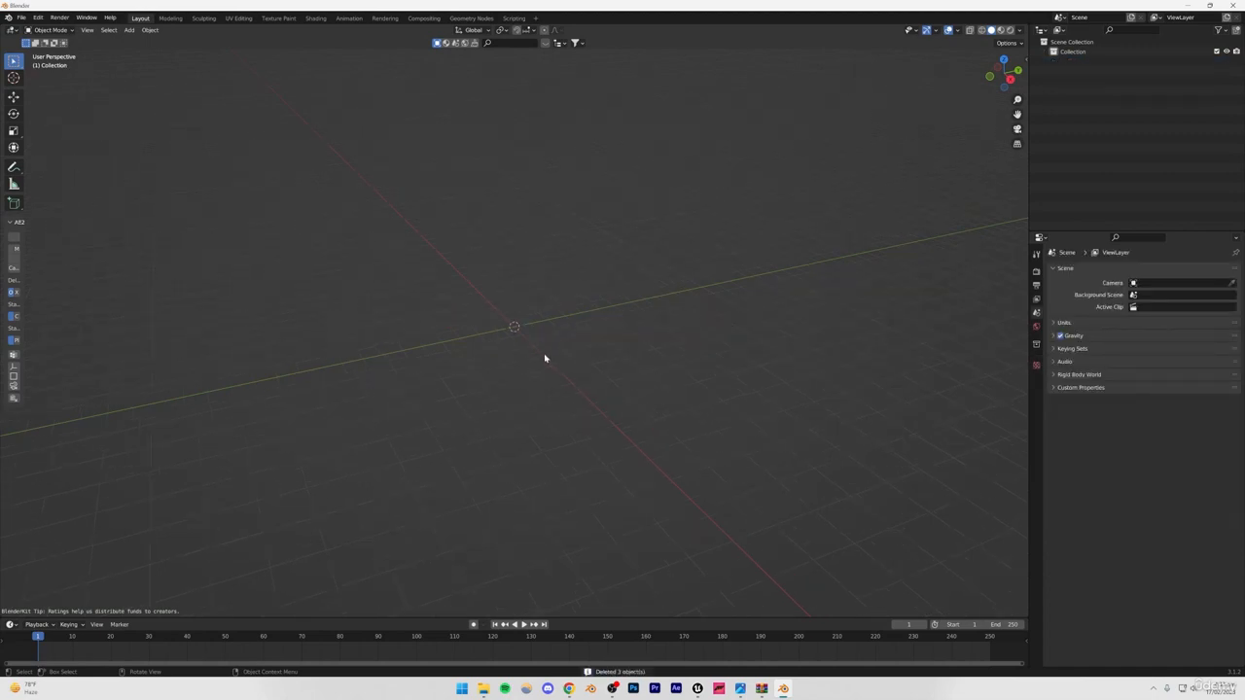
middle_click_drag(545, 359, 542, 448)
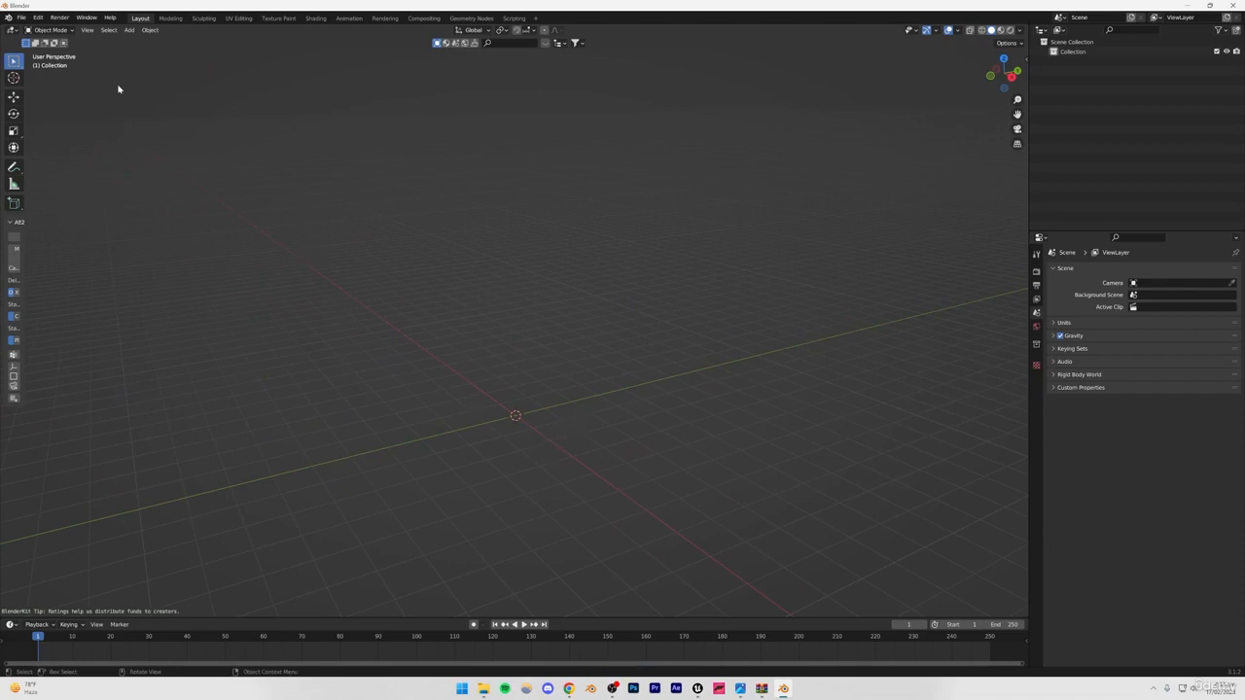
Import the Wavefront file mcclarenspider.obj from the desktop with the default settings.
left_click(20, 17)
mouse_move(84, 151)
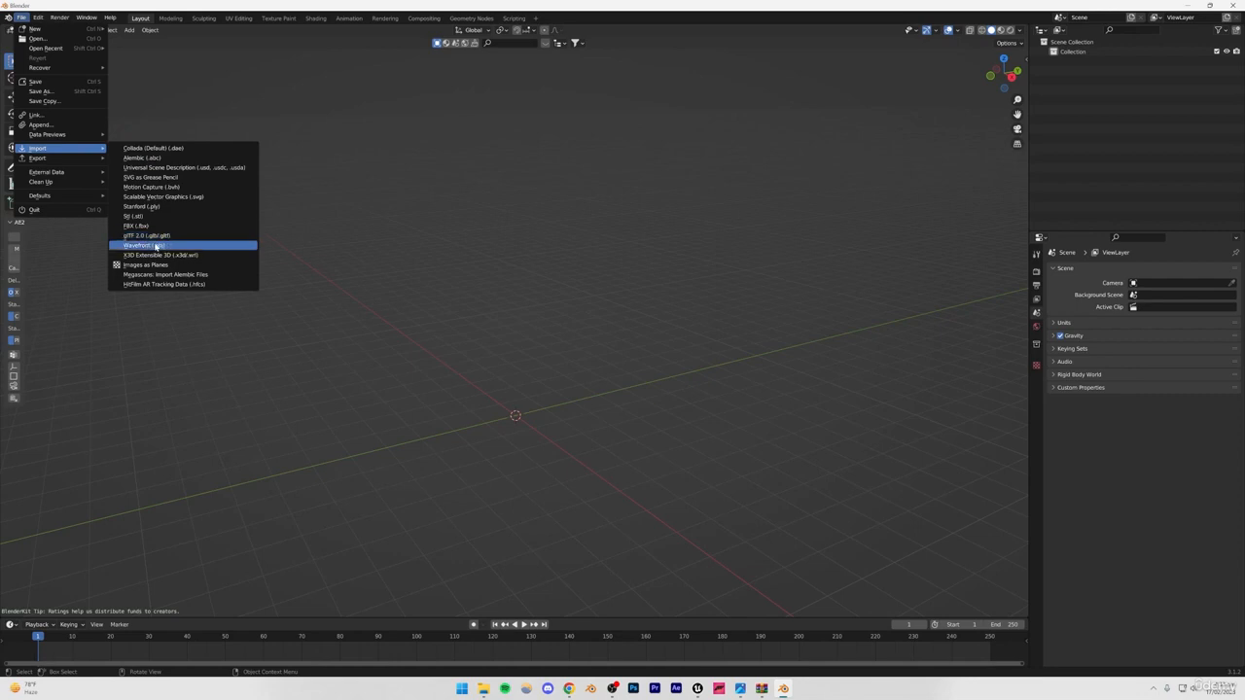
left_click(156, 247)
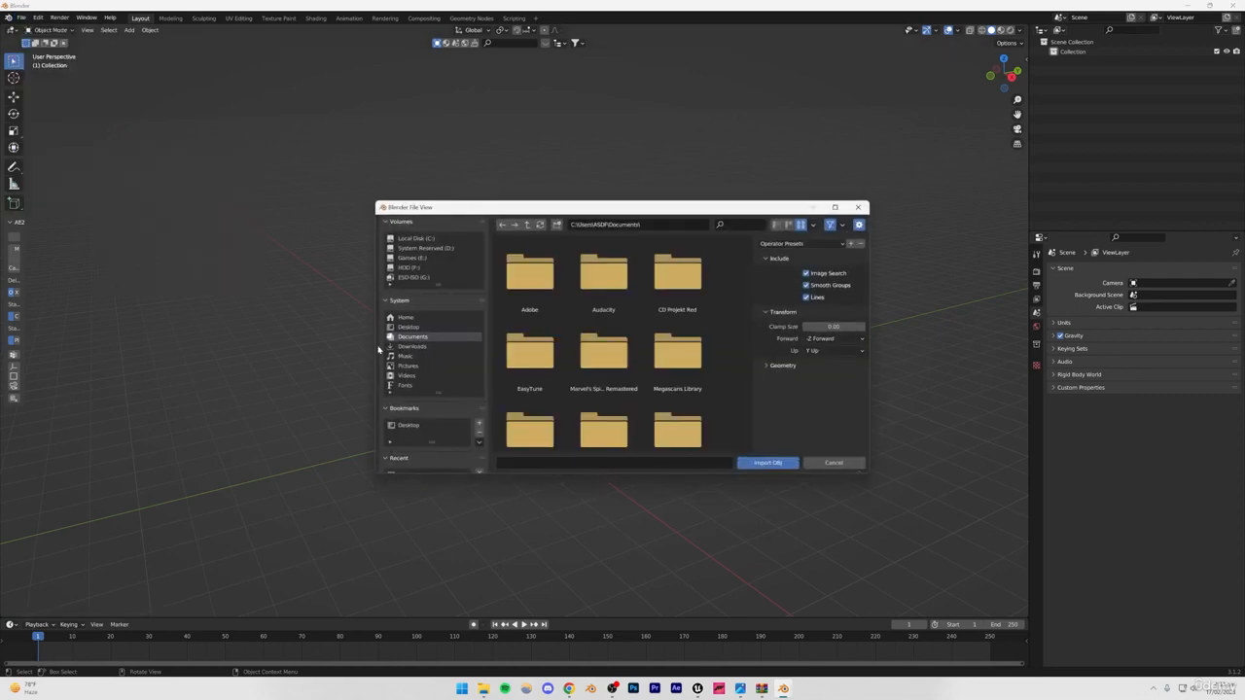
left_click(409, 327)
scroll(593, 366, "down", 4)
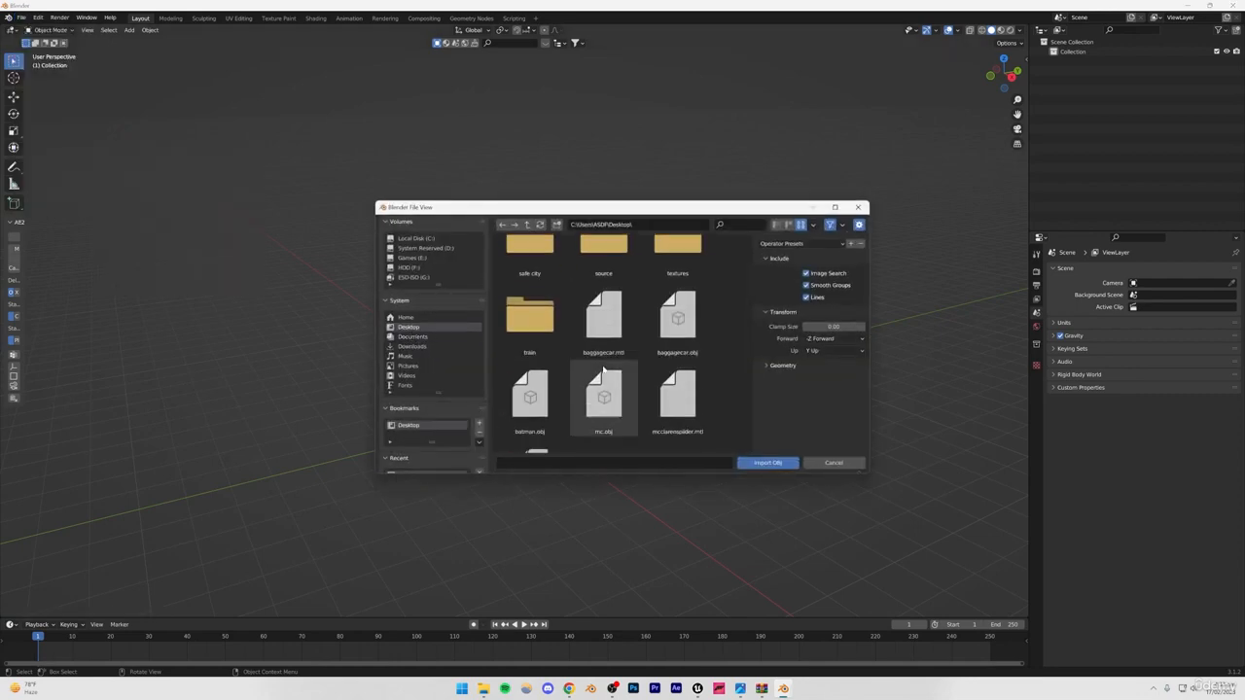
scroll(583, 373, "down", 2)
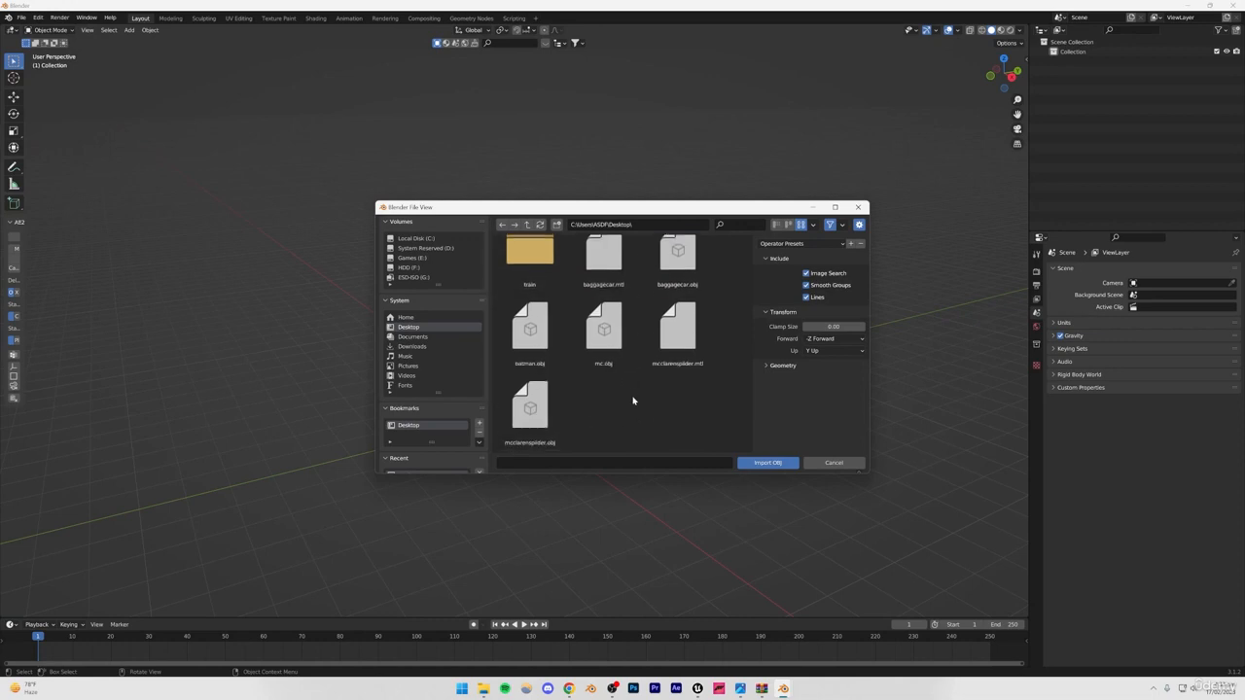
left_click(530, 404)
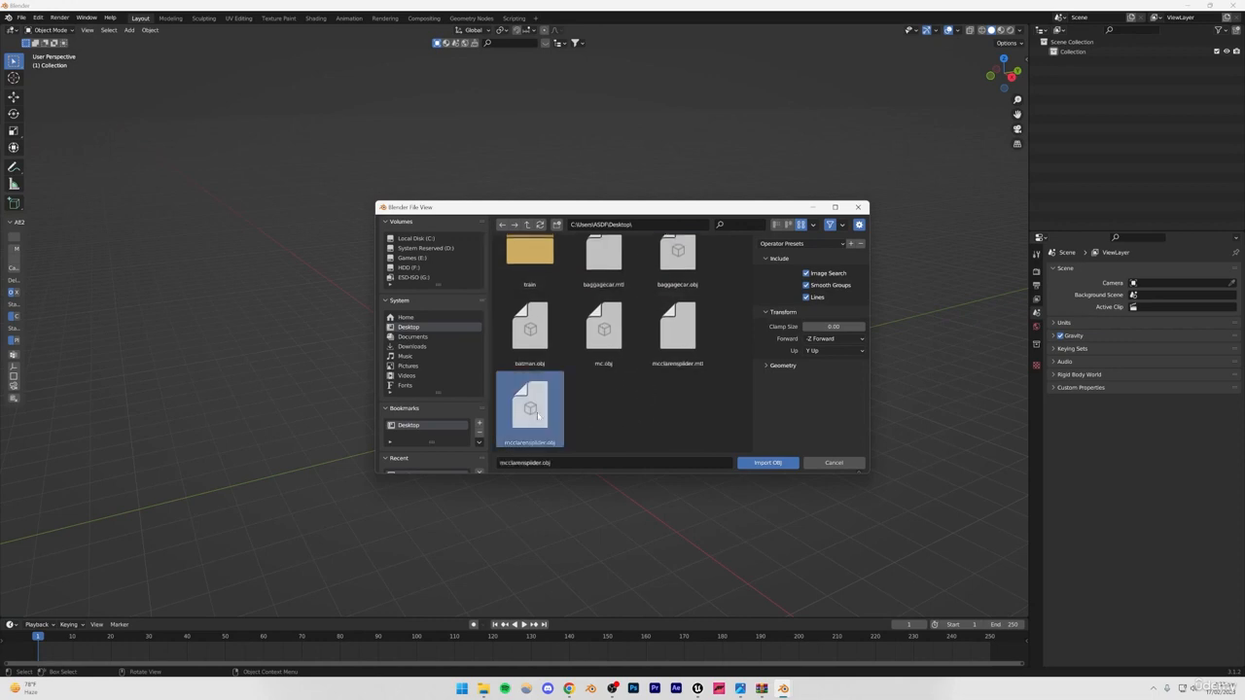
left_click(762, 464)
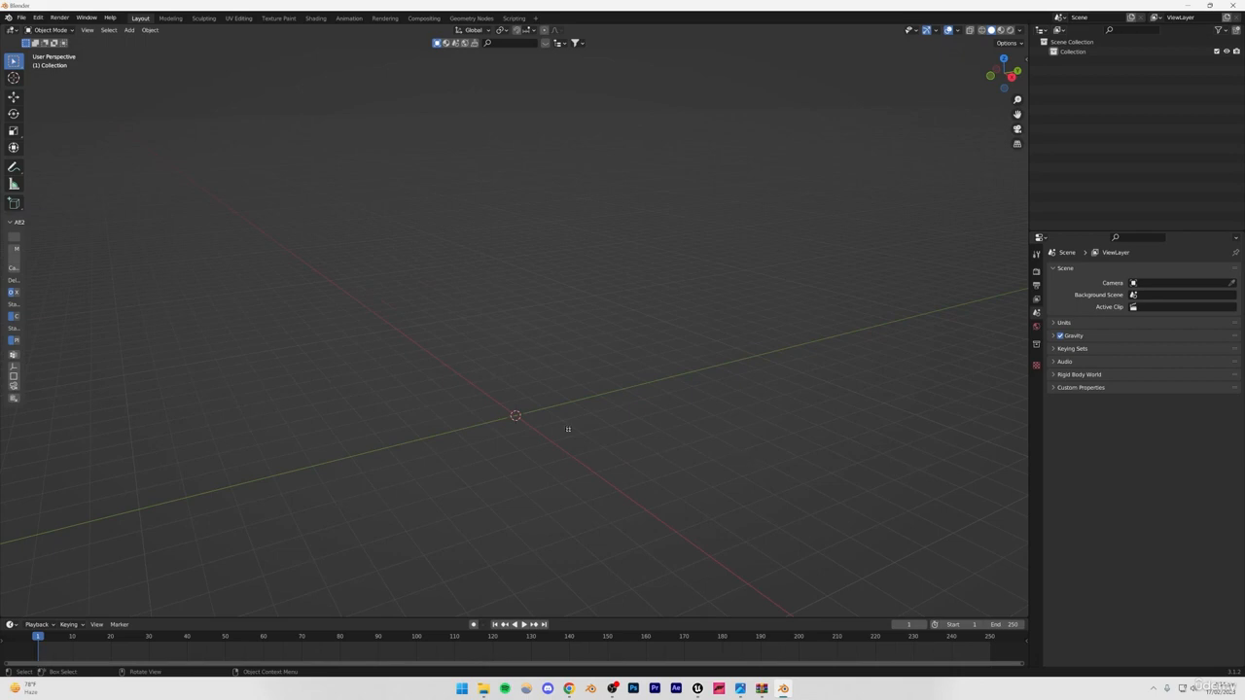
Examine the imported car up close and check which of its parts are separate objects.
scroll(568, 429, "up", 4)
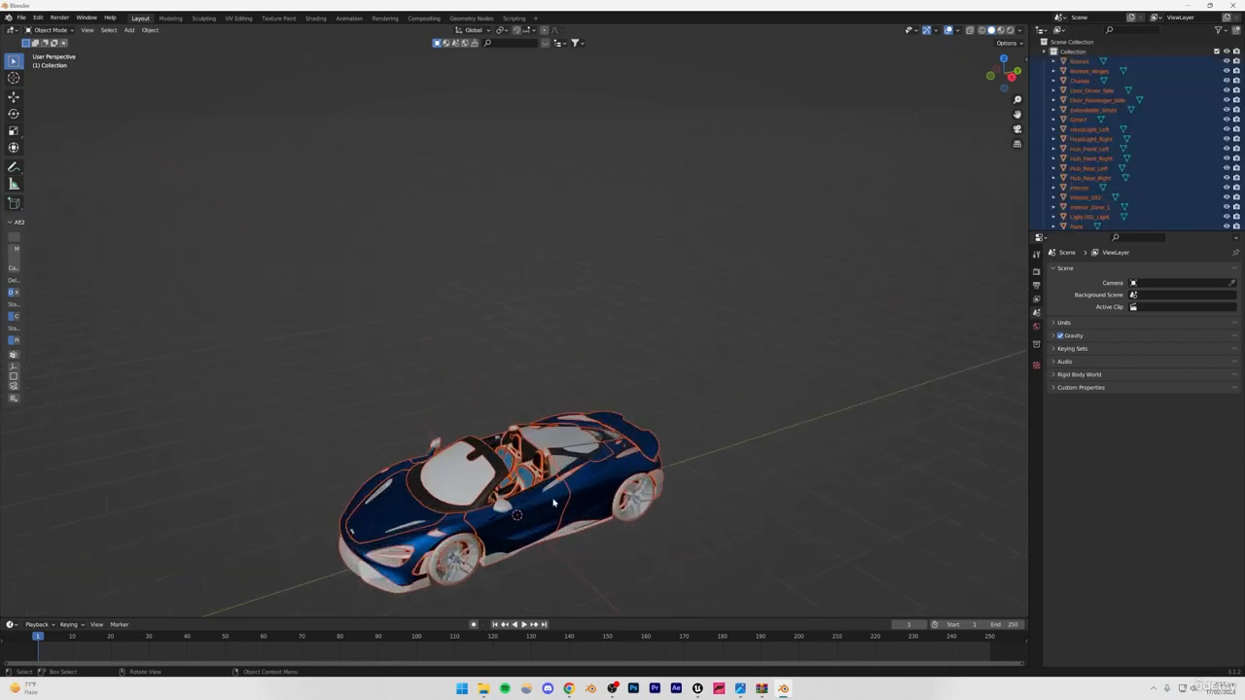
middle_click_drag(553, 503, 539, 389, "shift")
scroll(539, 389, "up", 5)
left_click(510, 387)
left_click(593, 540)
left_click(286, 412)
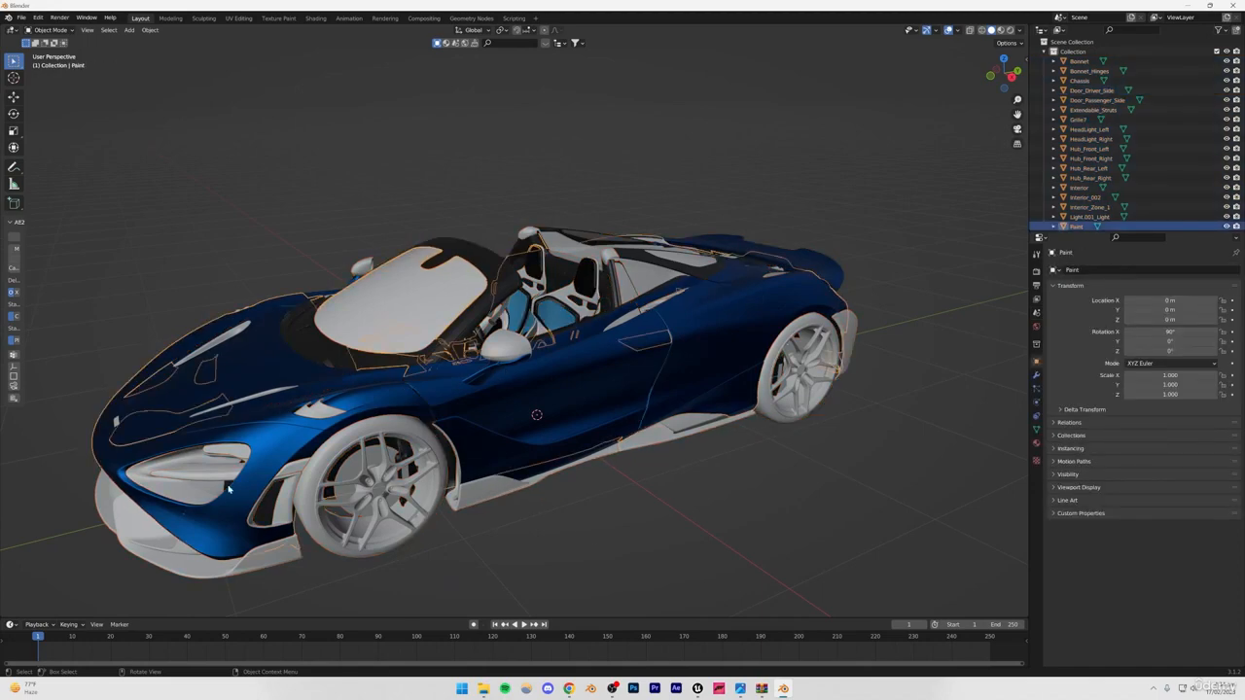
left_click(229, 495)
left_click(215, 474)
left_click(387, 379)
left_click(384, 392)
left_click(664, 557)
mouse_move(557, 448)
middle_mouse_down()
mouse_move(703, 472)
mouse_move(628, 495)
mouse_move(529, 437)
mouse_move(559, 508)
middle_mouse_up()
left_click(565, 519)
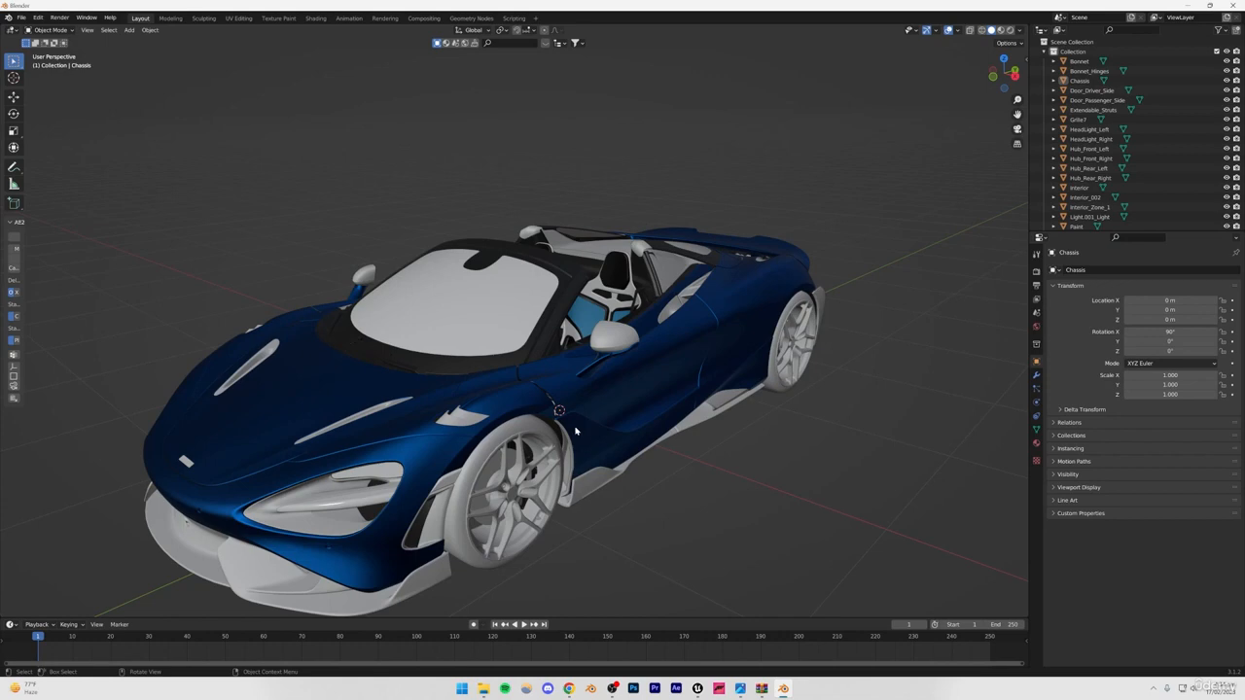
Export the scene as an FBX file named mclaren.fbx to the desktop with the default export options.
left_click(20, 17)
mouse_move(63, 159)
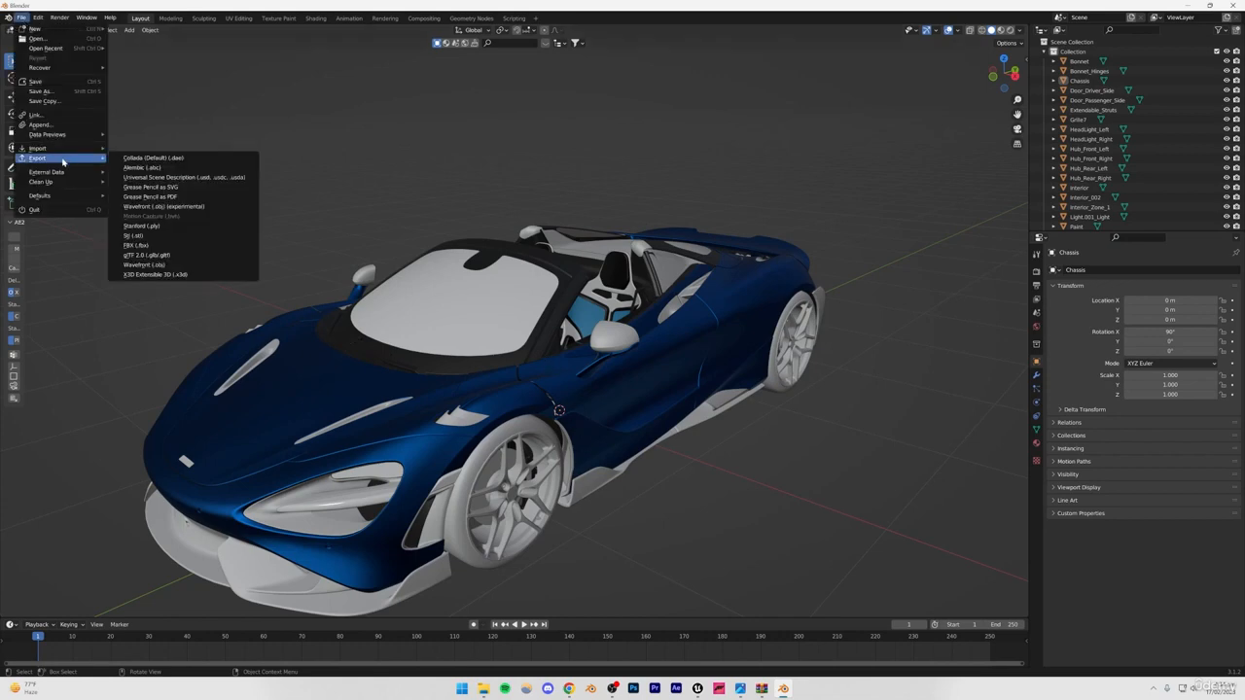
left_click(146, 246)
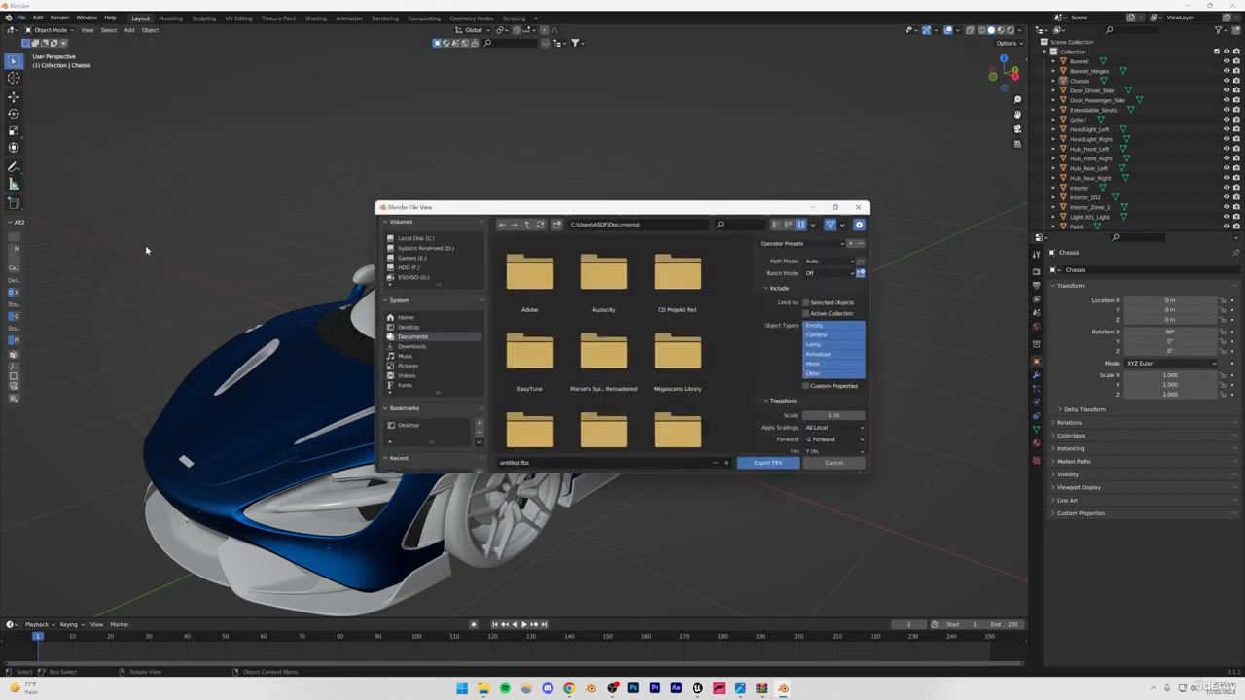
scroll(428, 345, "down", 2)
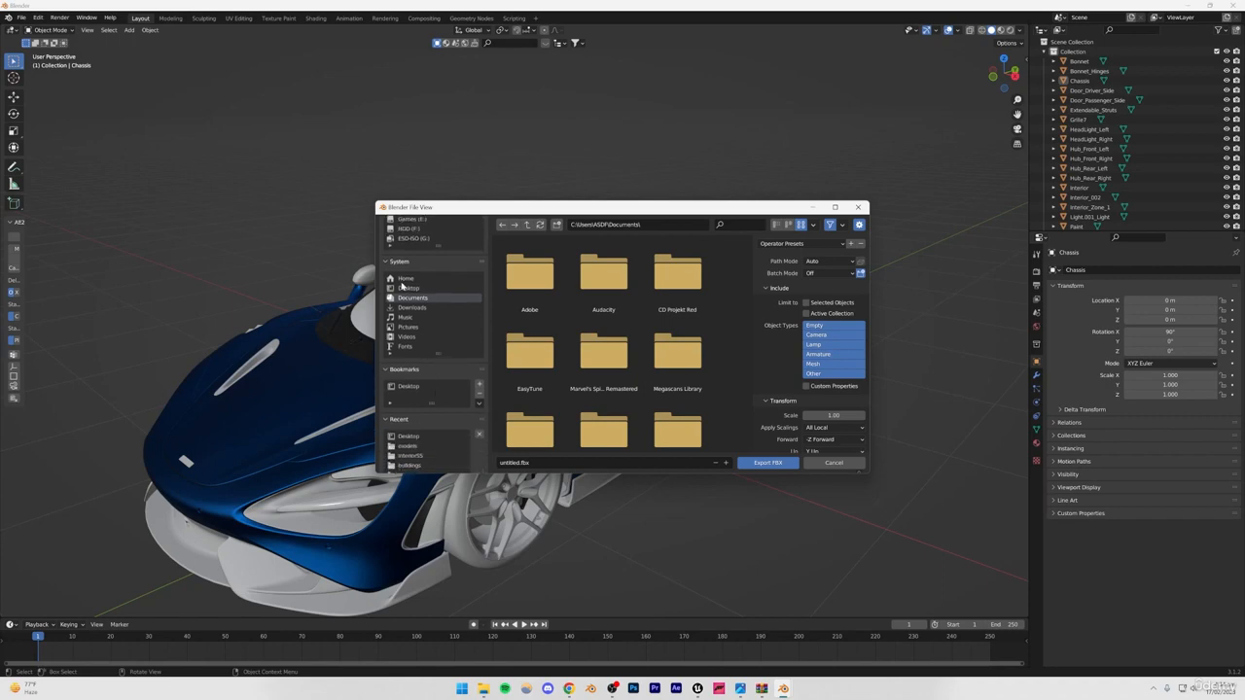
left_click(405, 288)
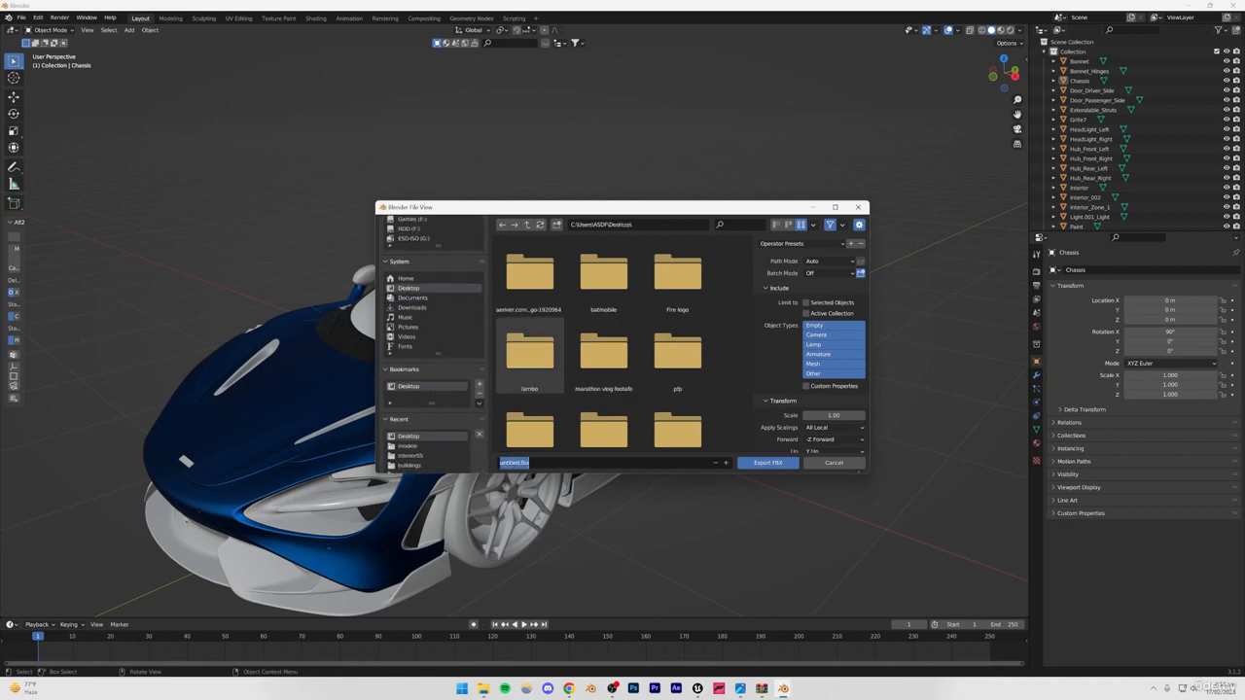
type("calaren")
key("Return")
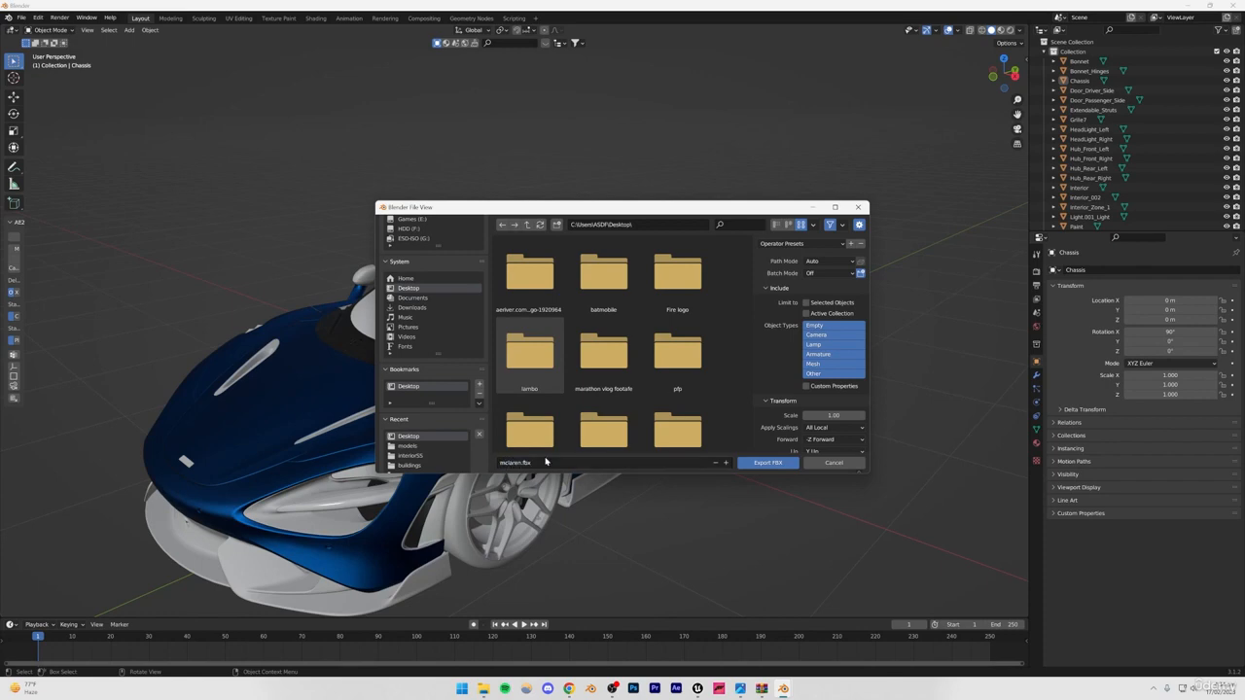
left_click(764, 464)
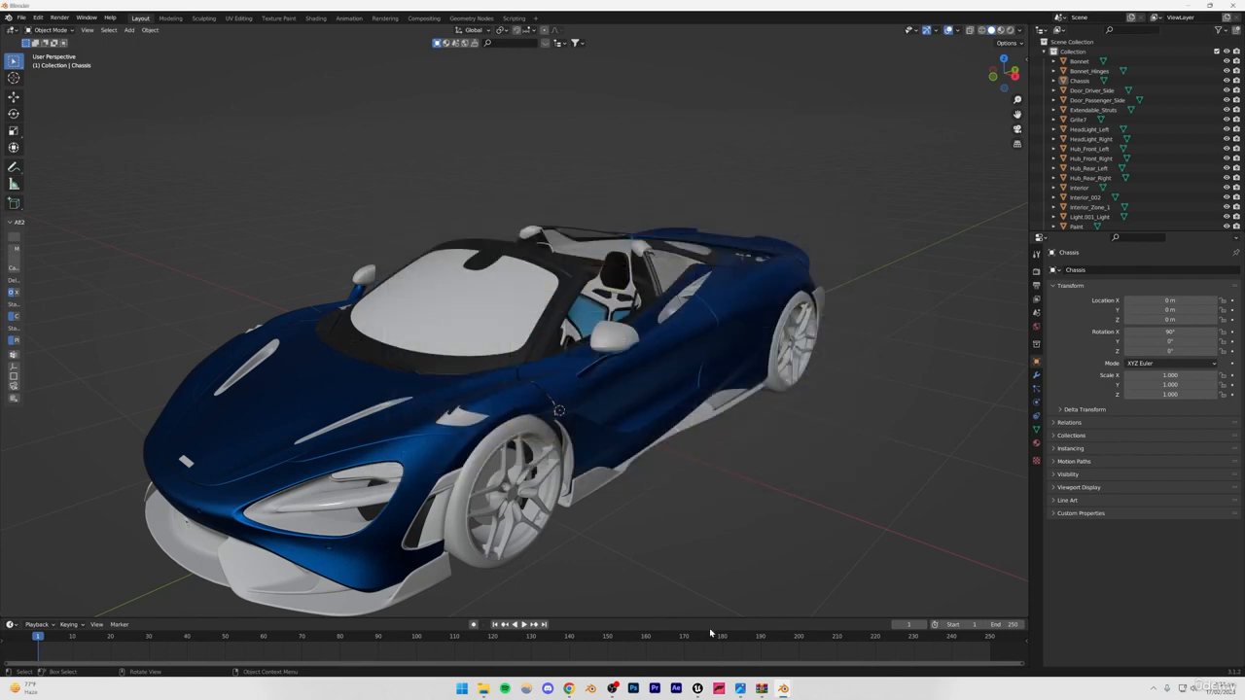
left_click(697, 689)
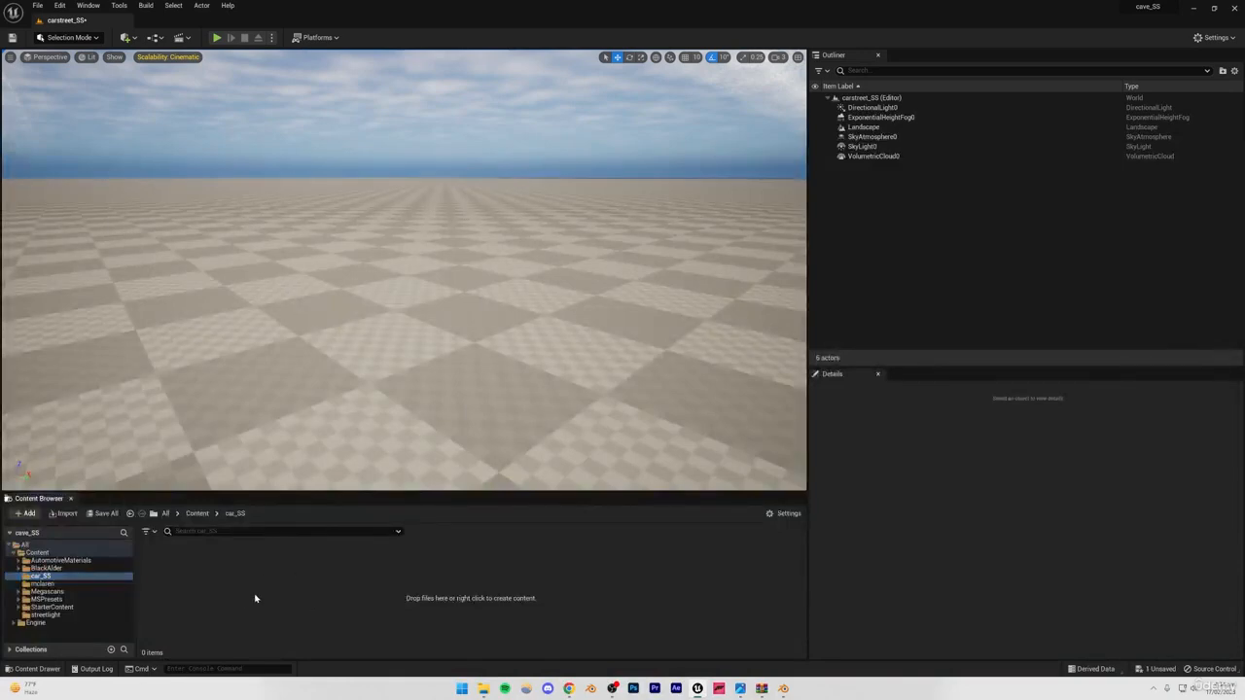
left_click(698, 689)
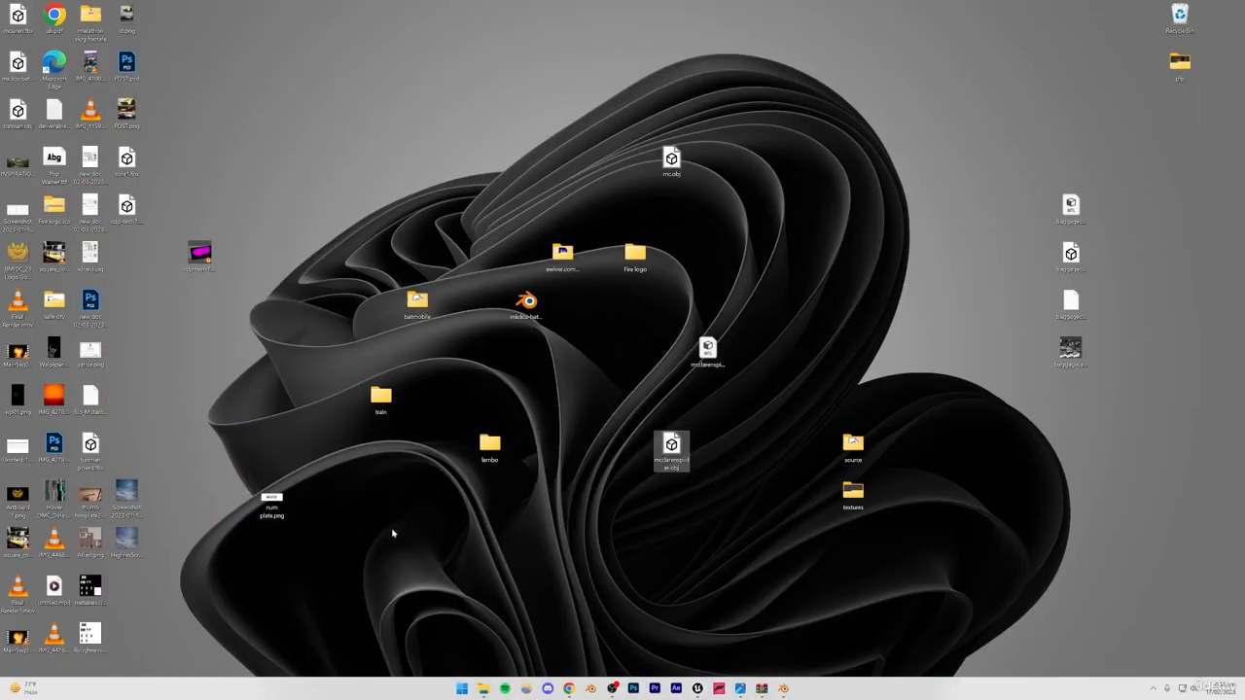
left_click(783, 689)
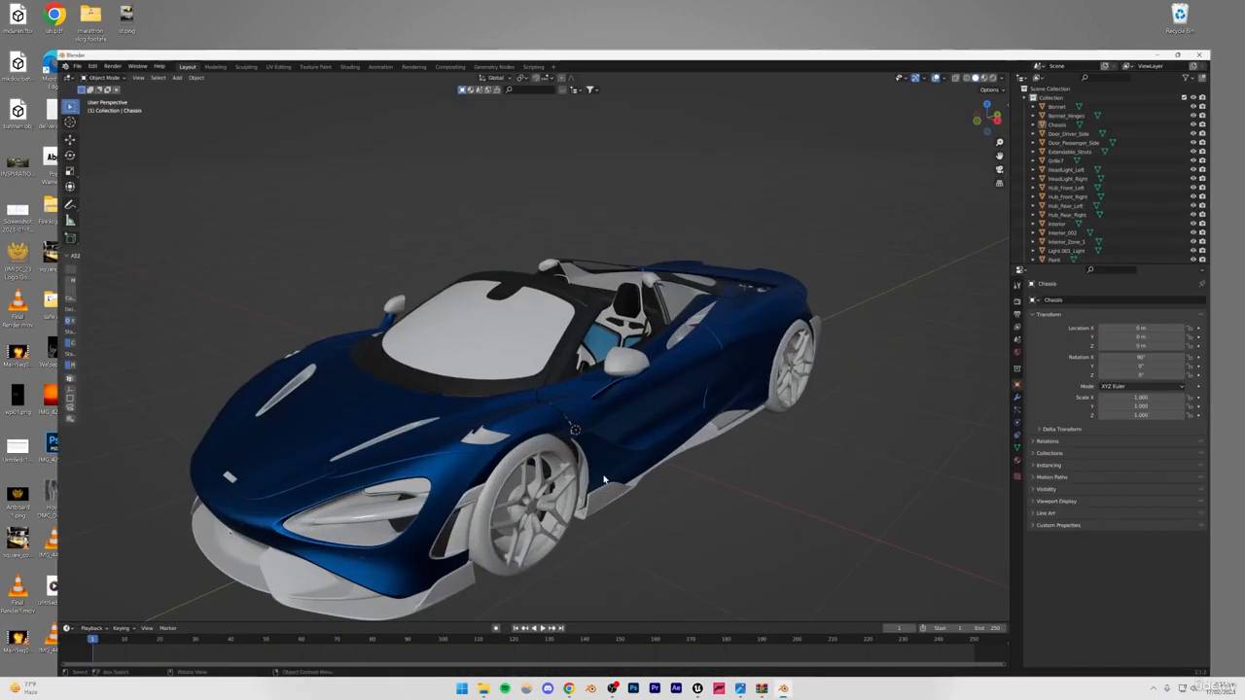
left_click(772, 524)
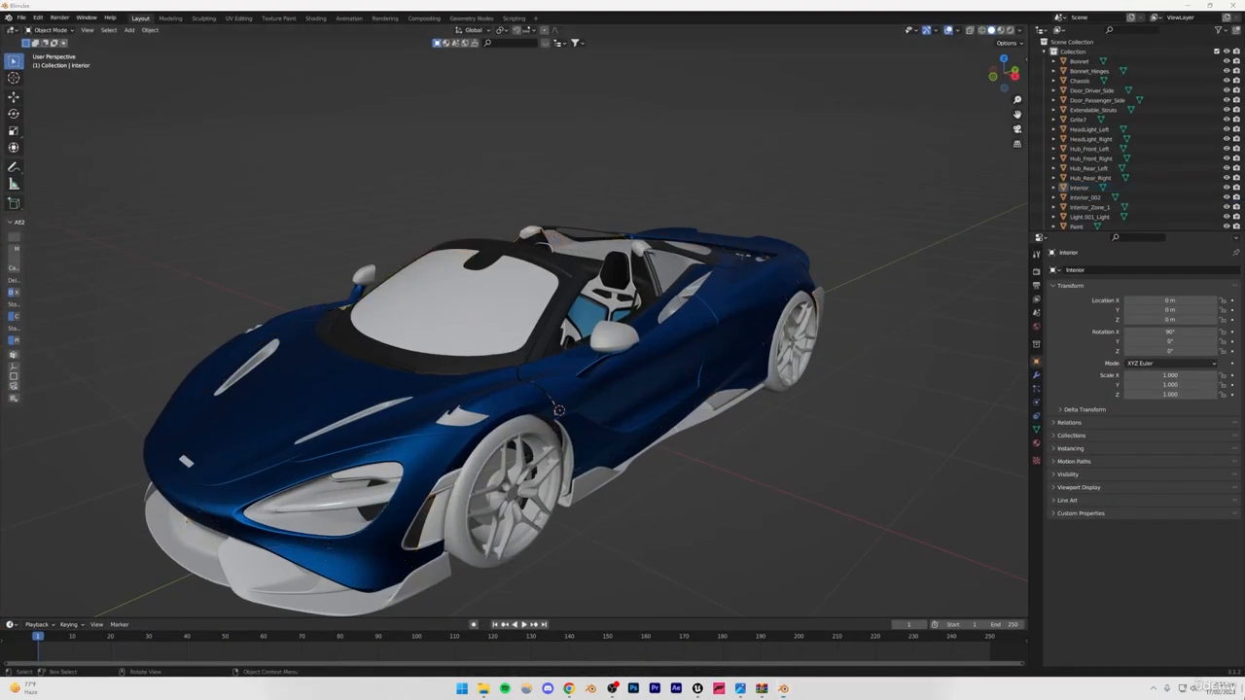
Import mclaren.fbx from the desktop into the car_SS folder of the Unreal project and close the resulting message log.
key("super+d")
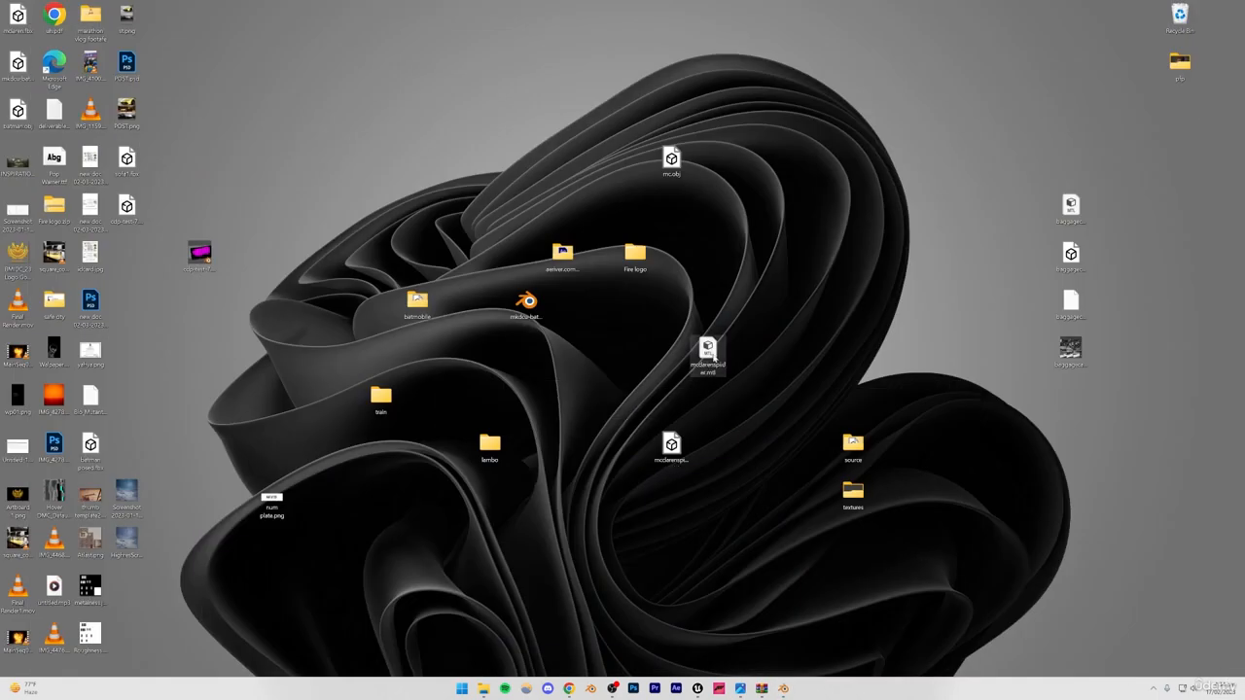
key("m")
key("m")
key("m")
key("m")
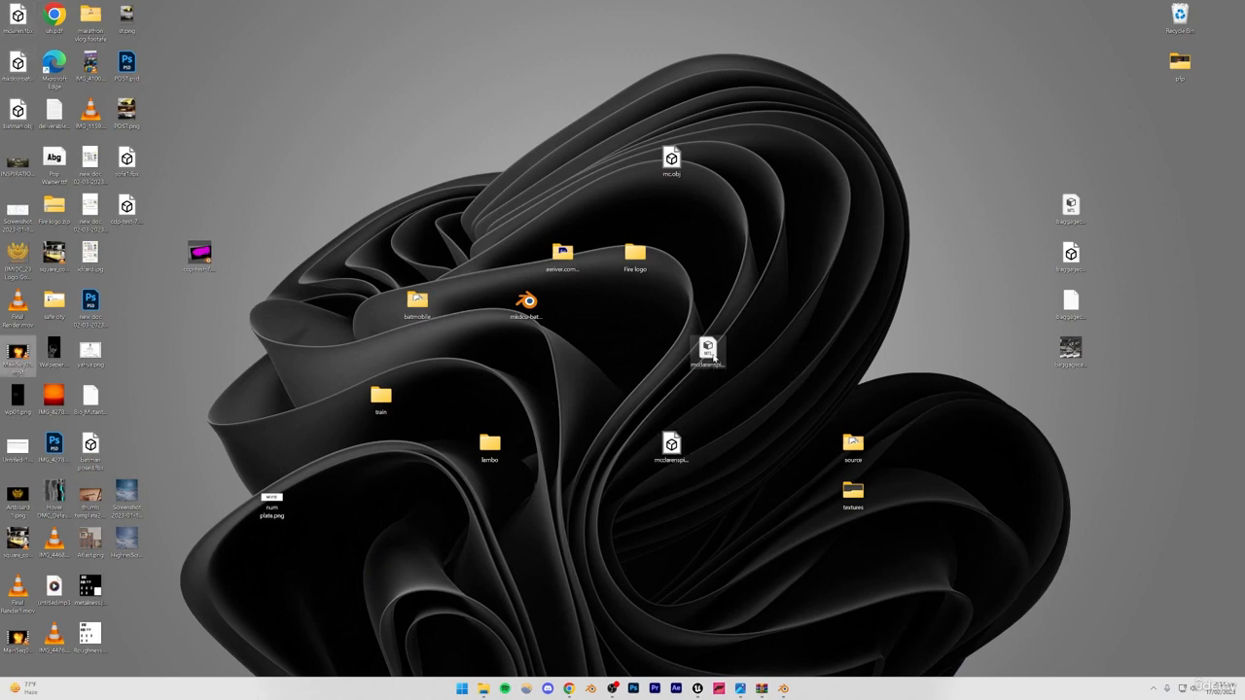
key("m")
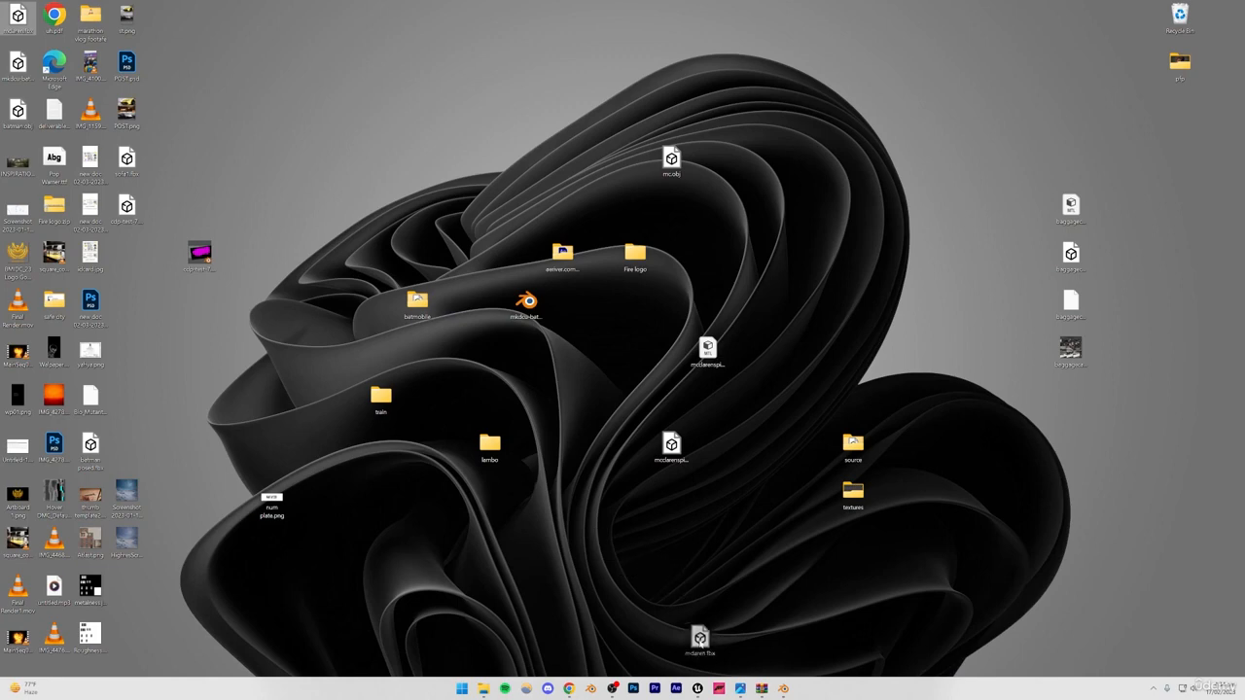
left_click(697, 686)
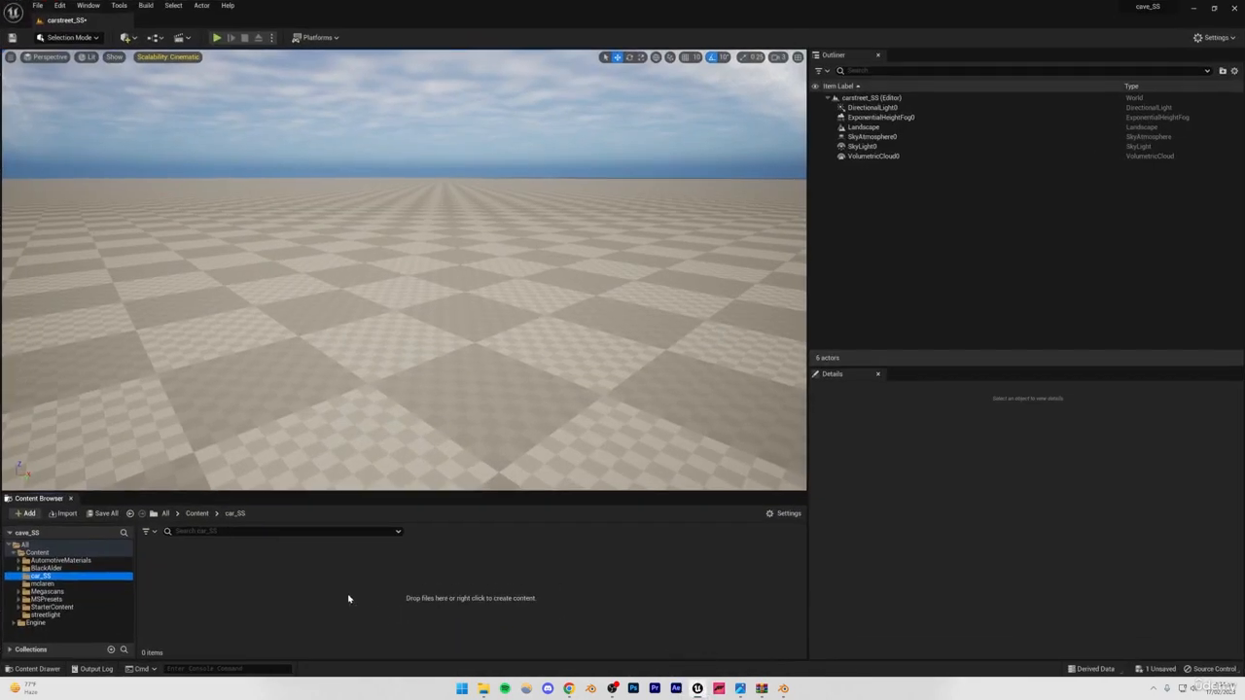
left_click(588, 527)
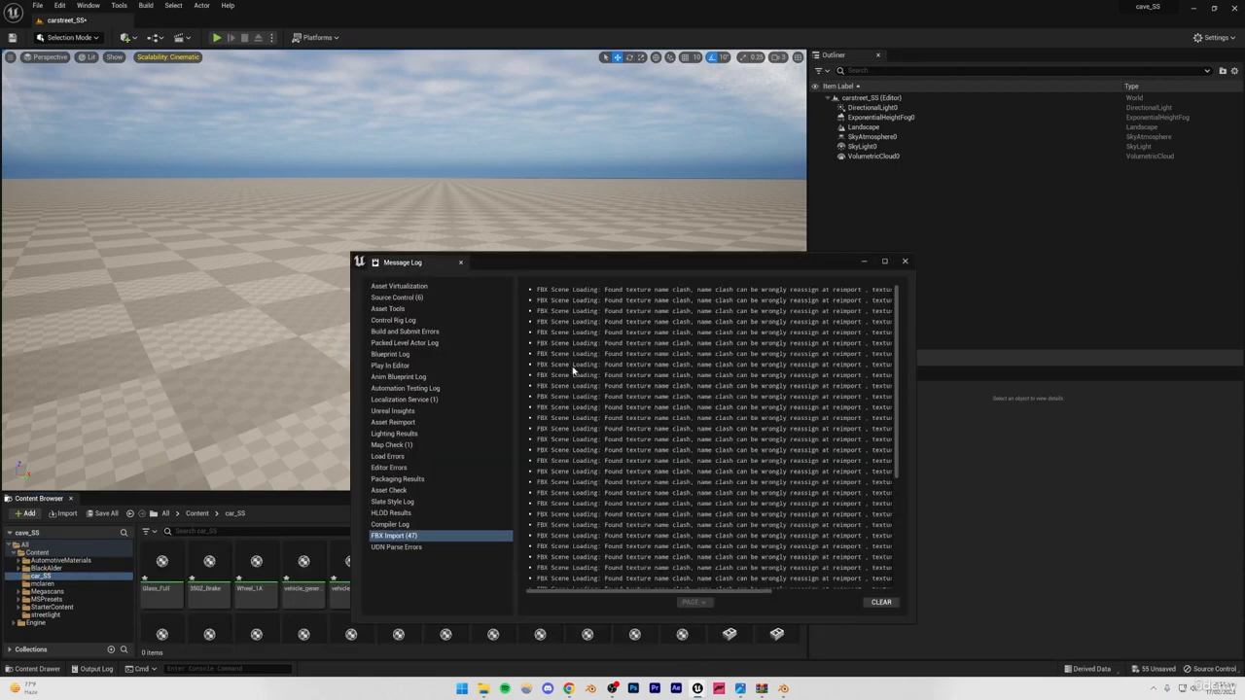
left_click_drag(490, 273, 475, 267)
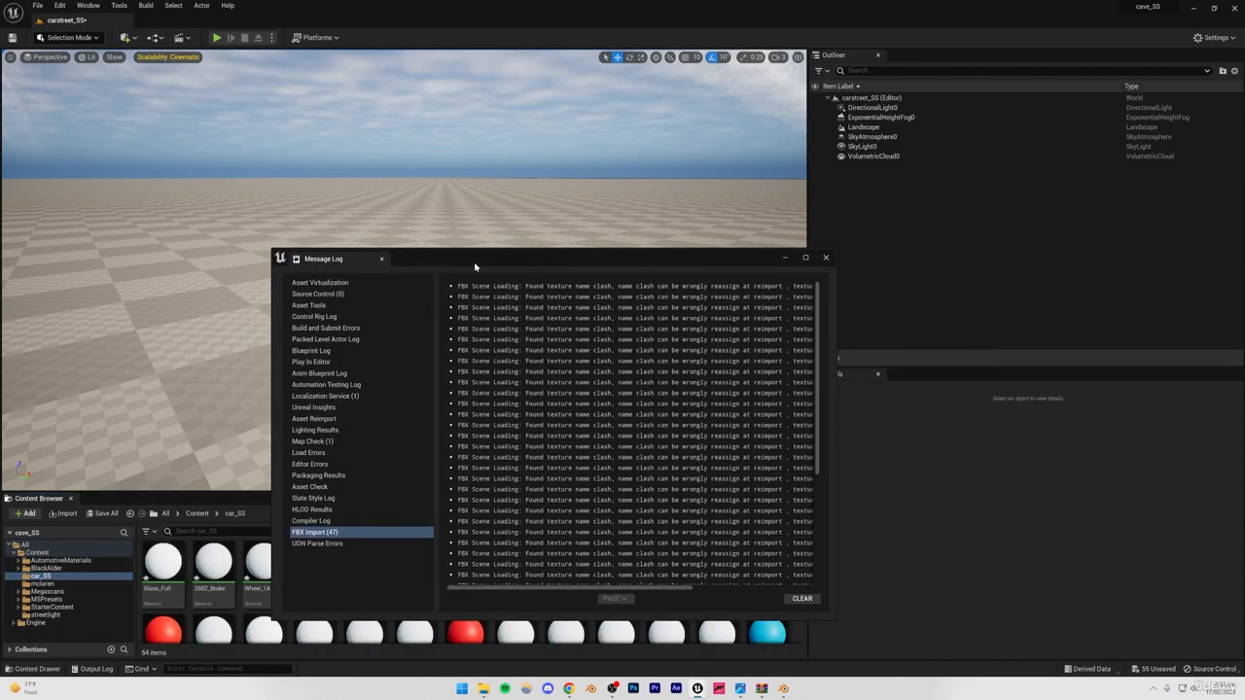
left_click(824, 259)
Look through the imported materials and mclaren static meshes in the car_SS folder.
scroll(467, 584, "down", 2)
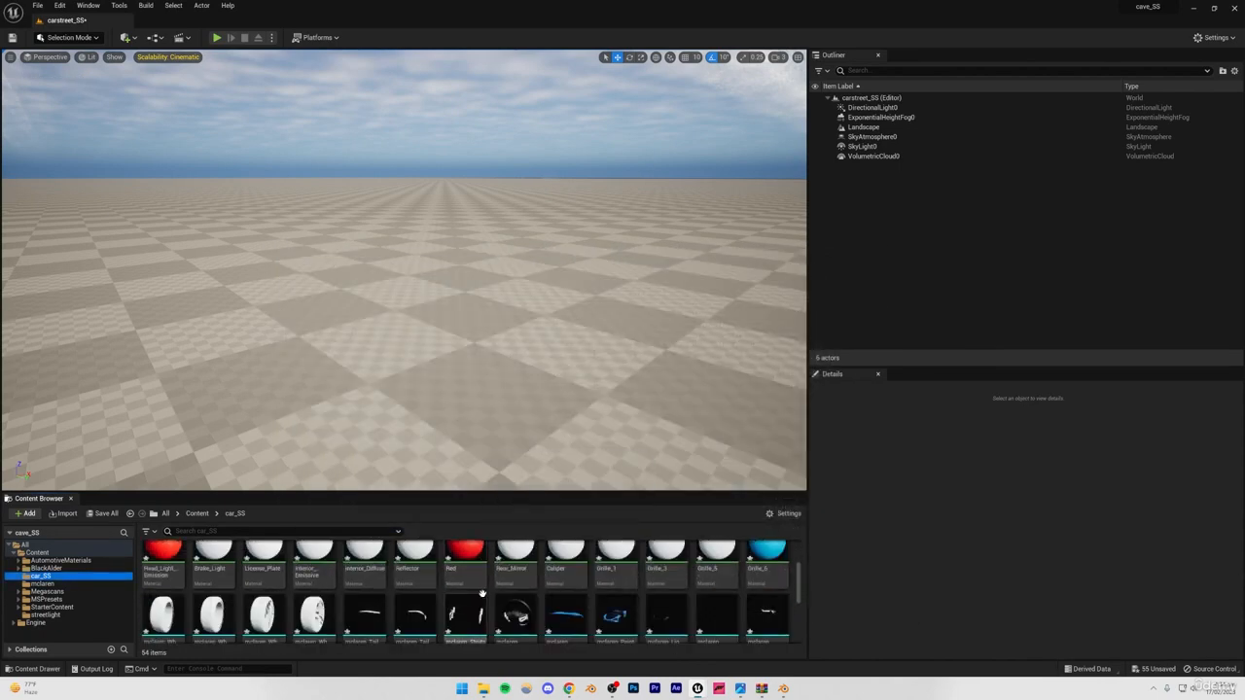
scroll(442, 615, "up", 2)
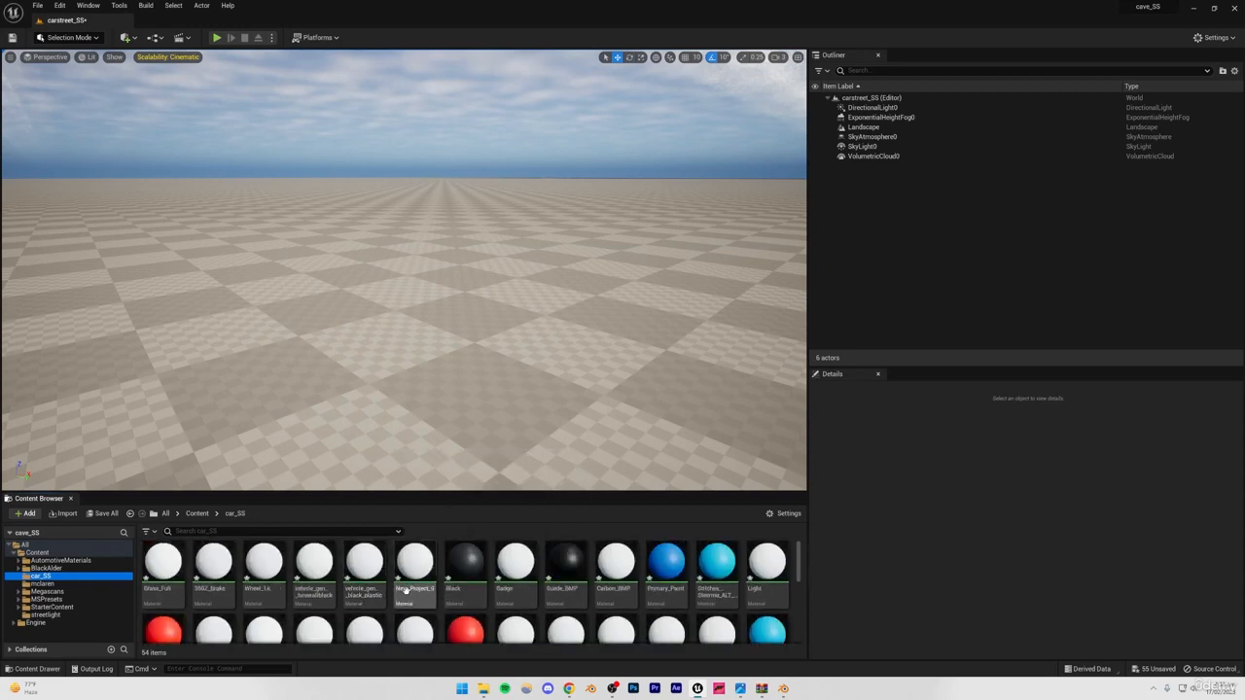
scroll(431, 592, "down", 5)
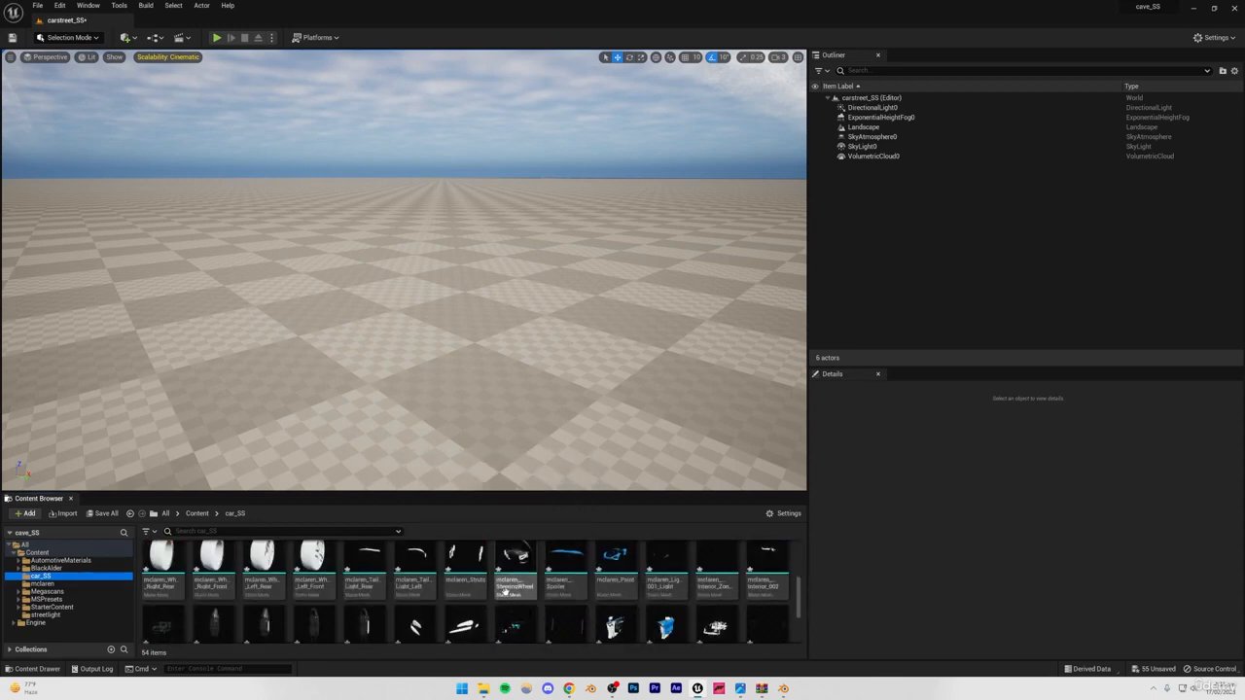
left_click(360, 574)
scroll(675, 587, "down", 3)
scroll(672, 582, "up", 6)
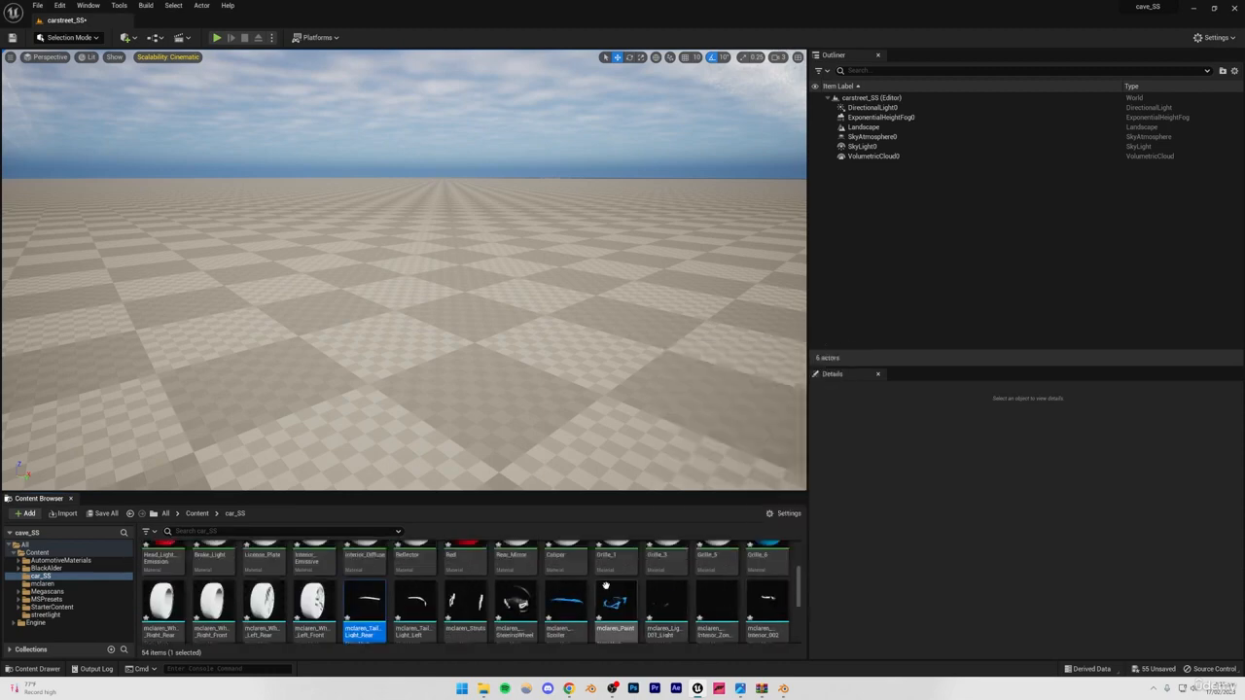
scroll(622, 583, "down", 1)
scroll(611, 583, "up", 1)
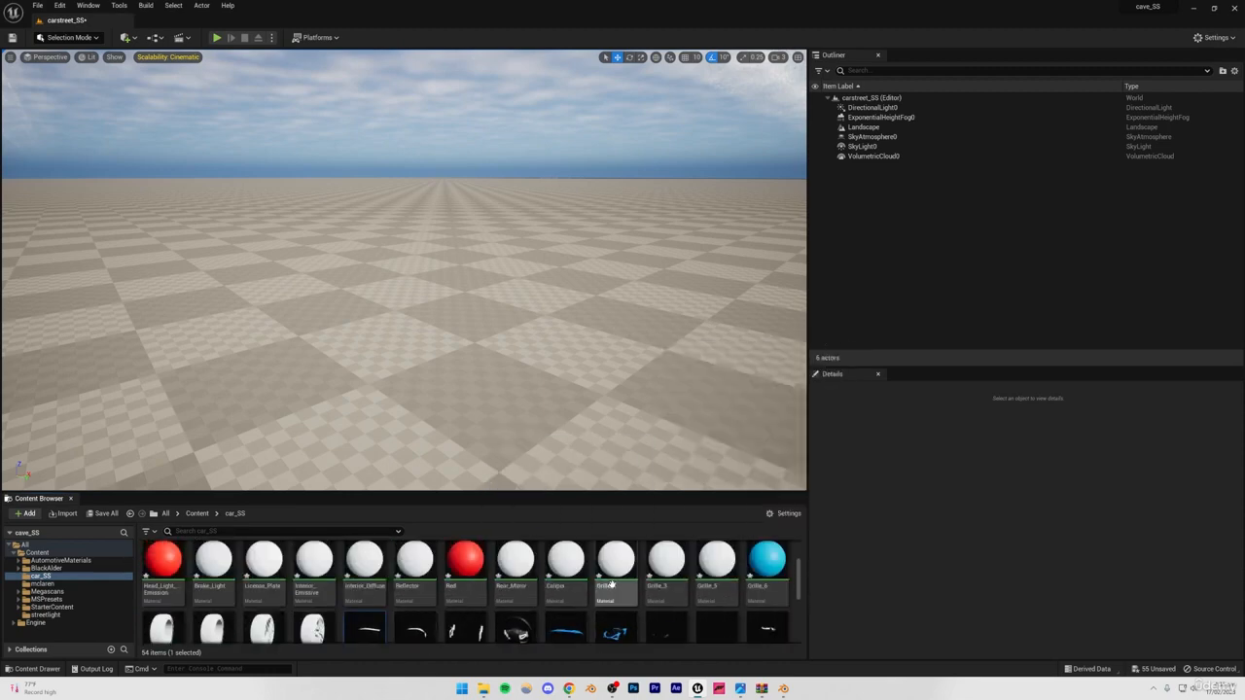
left_click(715, 574)
scroll(545, 584, "down", 1)
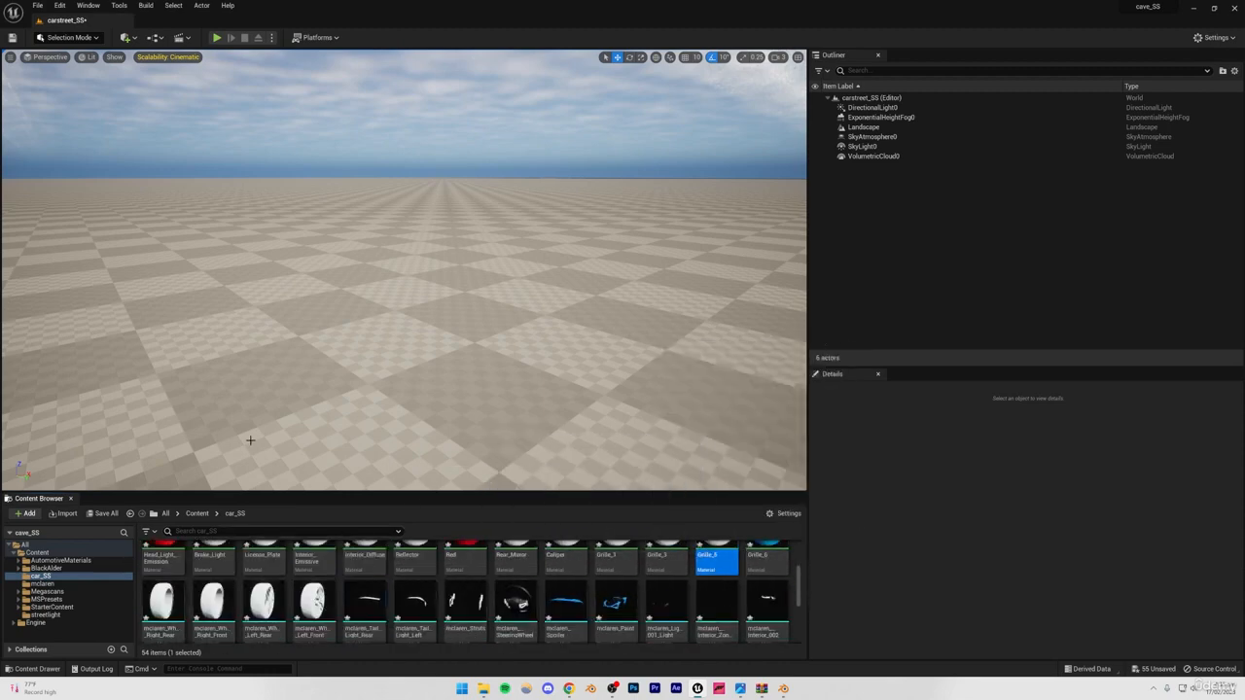
scroll(470, 585, "up", 1)
scroll(470, 585, "down", 1)
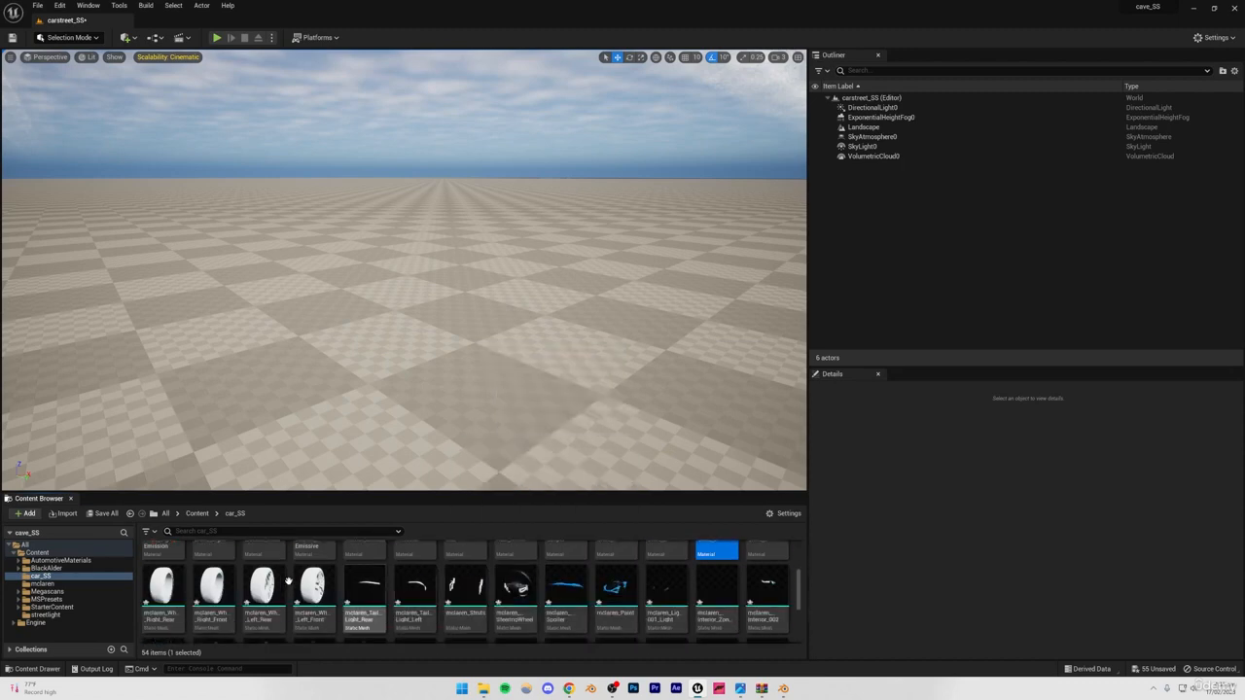
Select all mclaren static meshes in car_SS, from the right rear wheel to WindScreen, and place them together on the landscape.
left_click(165, 594)
scroll(172, 591, "up", 2)
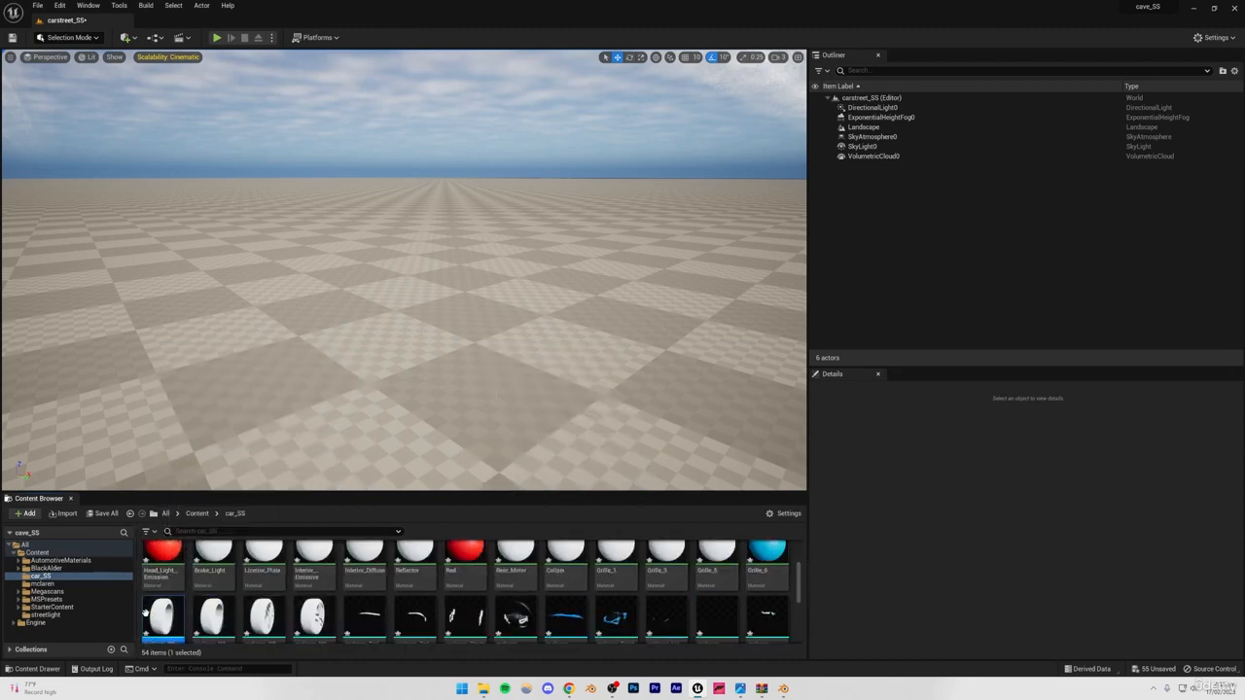
scroll(165, 608, "down", 3)
scroll(165, 613, "down", 1)
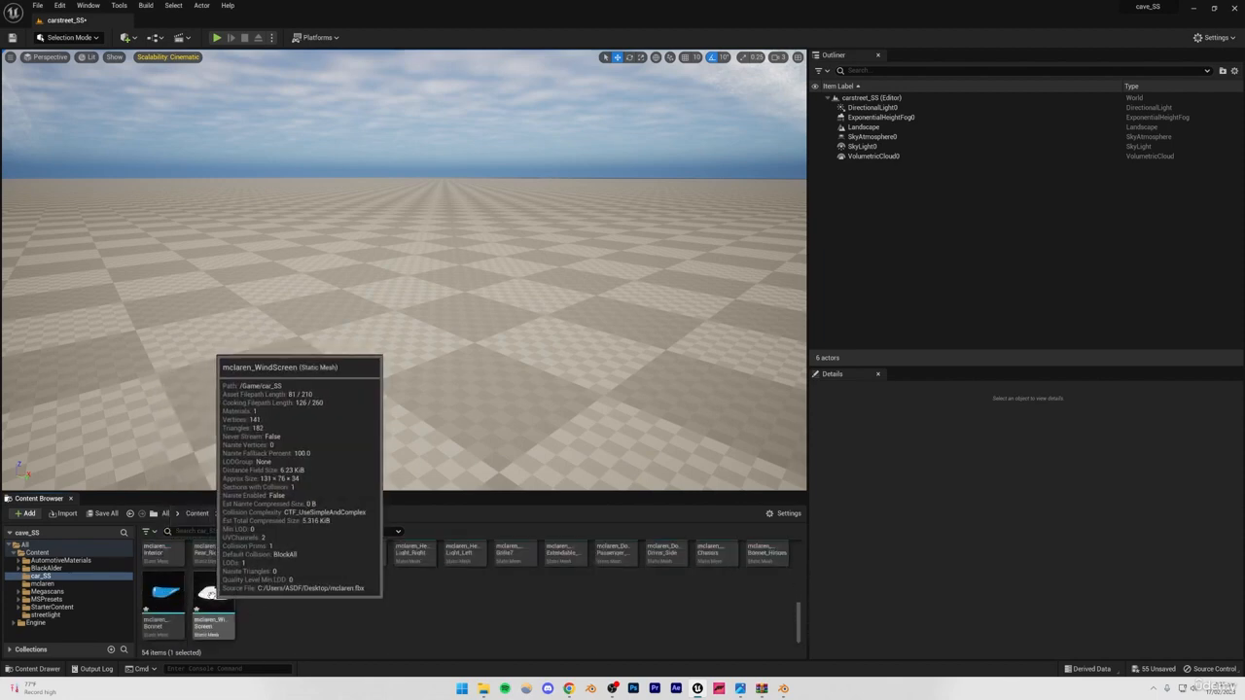
left_click(216, 595, "shift")
scroll(257, 614, "up", 3)
scroll(286, 623, "down", 2)
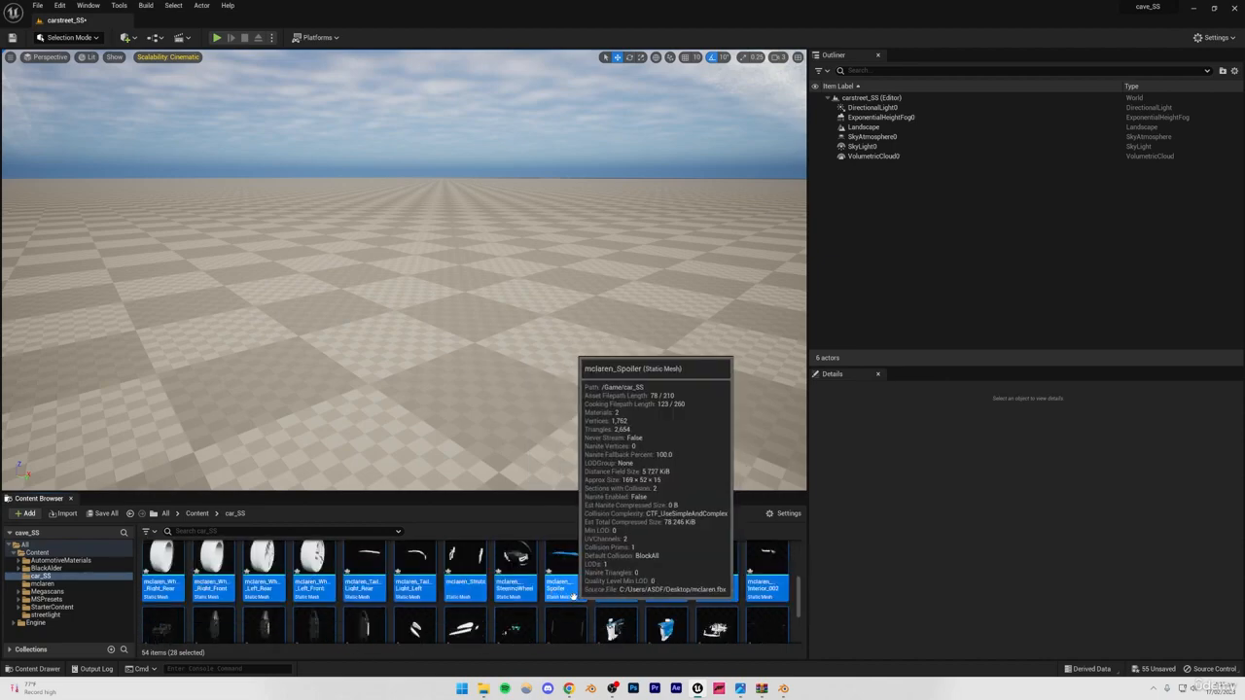
left_click_drag(573, 594, 361, 305)
left_click_drag(405, 157, 409, 147)
left_click(412, 122)
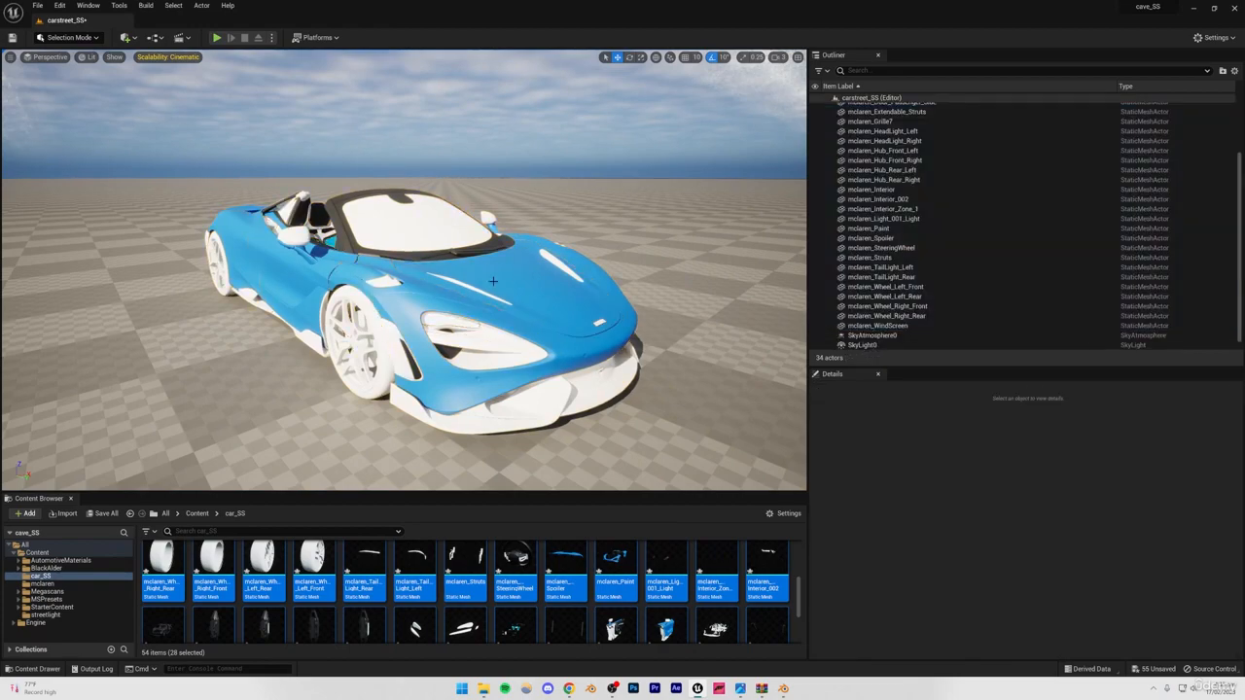
Examine the assembled car in the level from the front, the side and the rear.
key("w")
right_click_drag(493, 280, 319, 275)
key("d")
key("d")
key("w")
key("a")
key("s")
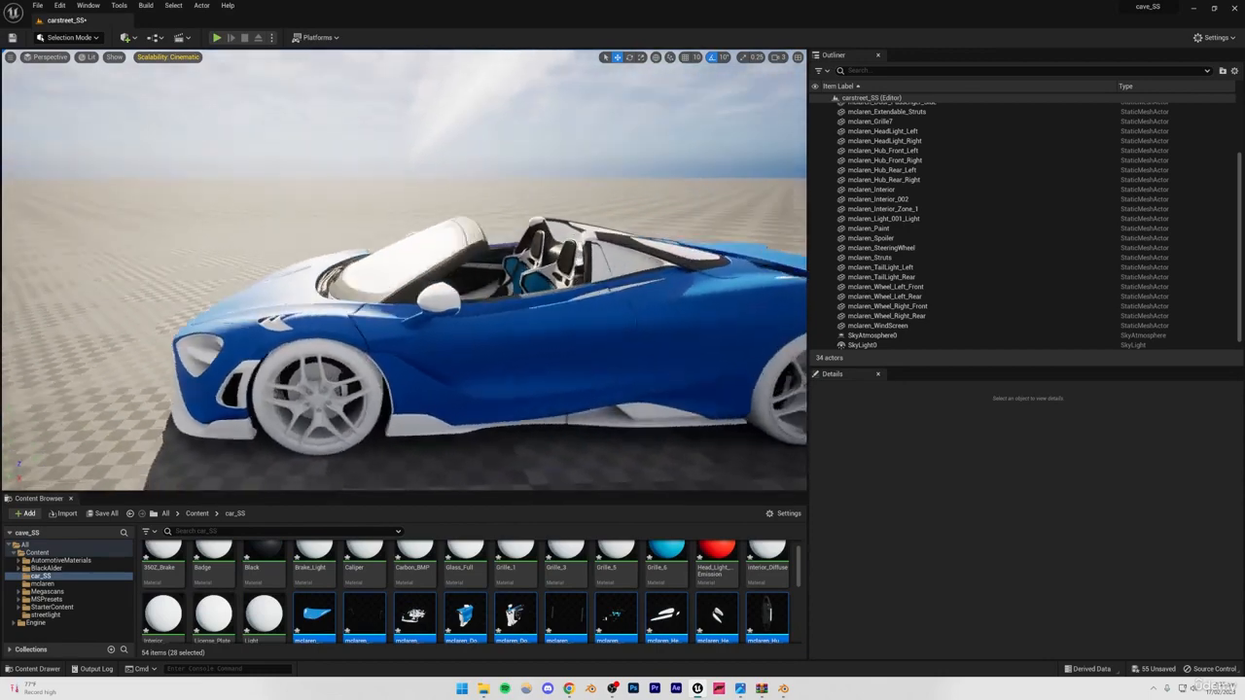
key("d")
right_click_drag(409, 278, 321, 312)
key("d")
key("a")
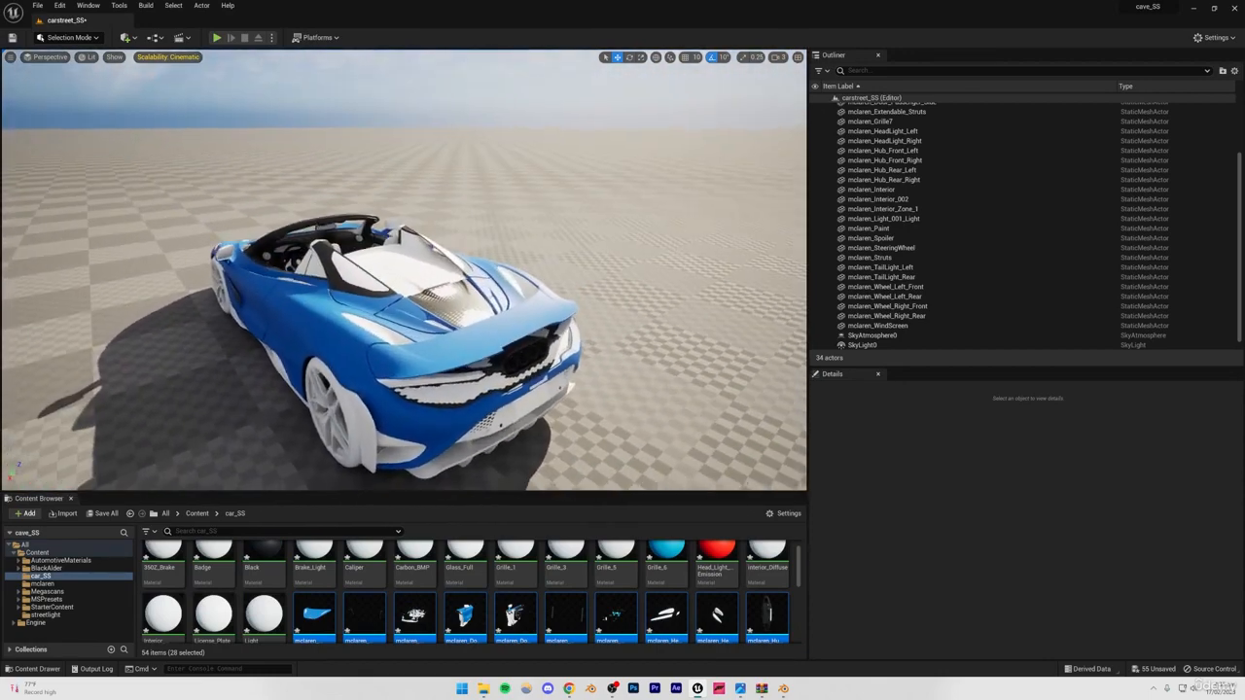
Save the carstreet_SS level with all imported car assets and view the car from its side.
left_click(400, 381)
key("Escape")
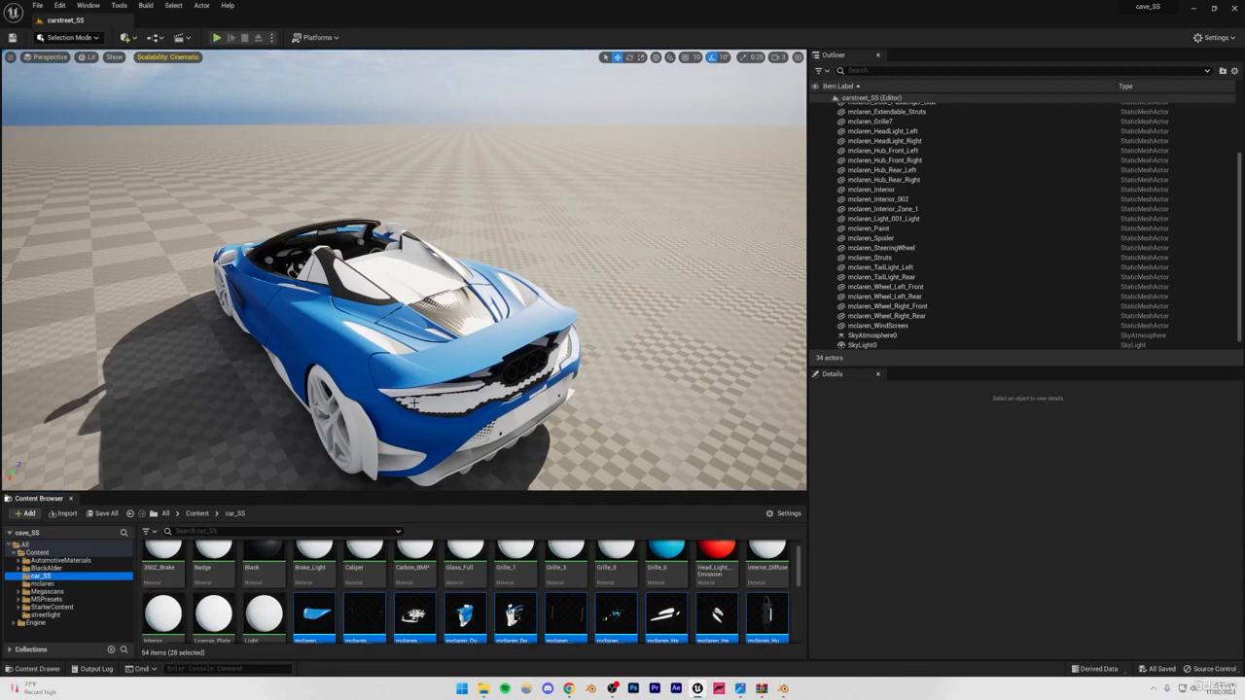
left_click(465, 340)
key("a")
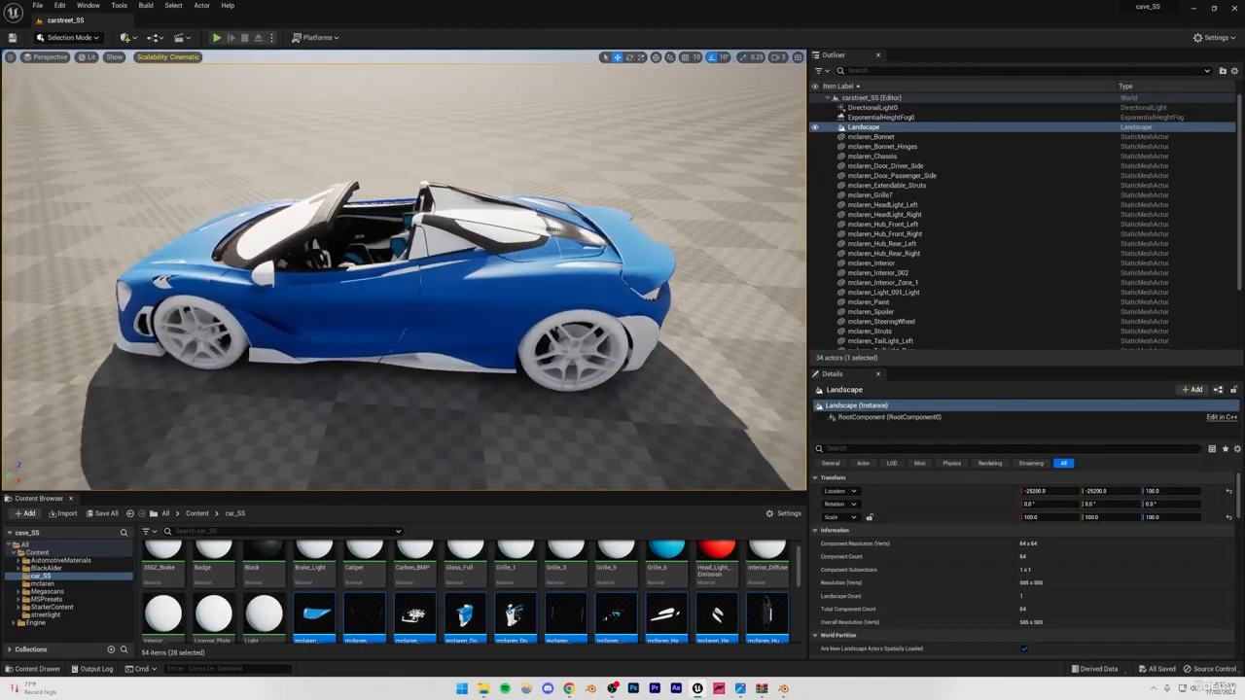